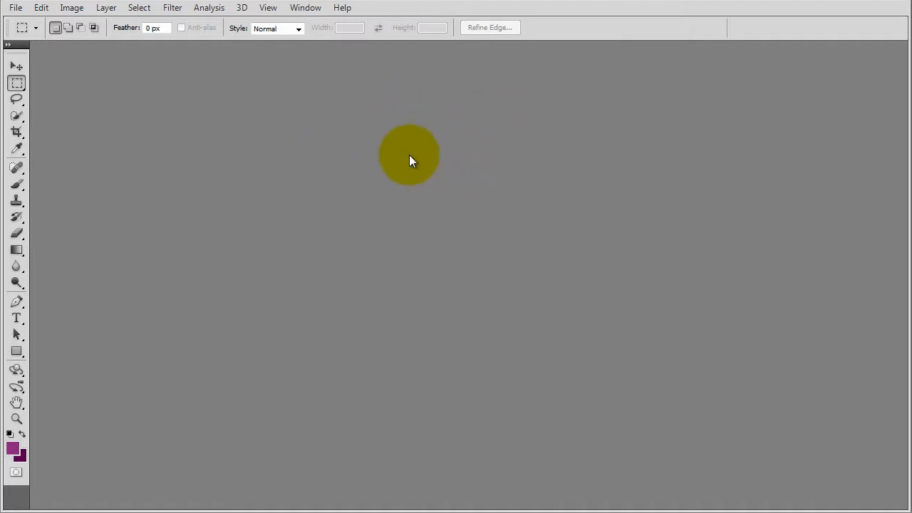
{"action": "left_click", "coordinate": [16, 8]}
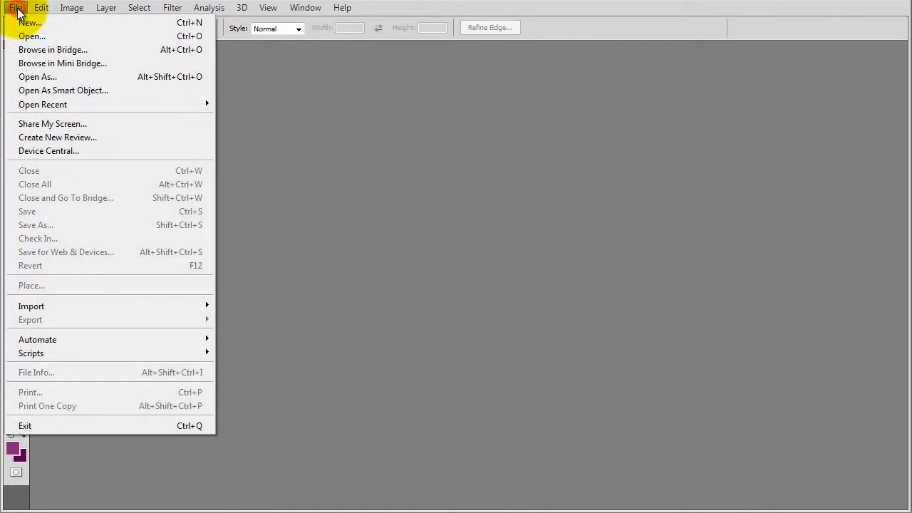
{"action": "left_click", "coordinate": [25, 36]}
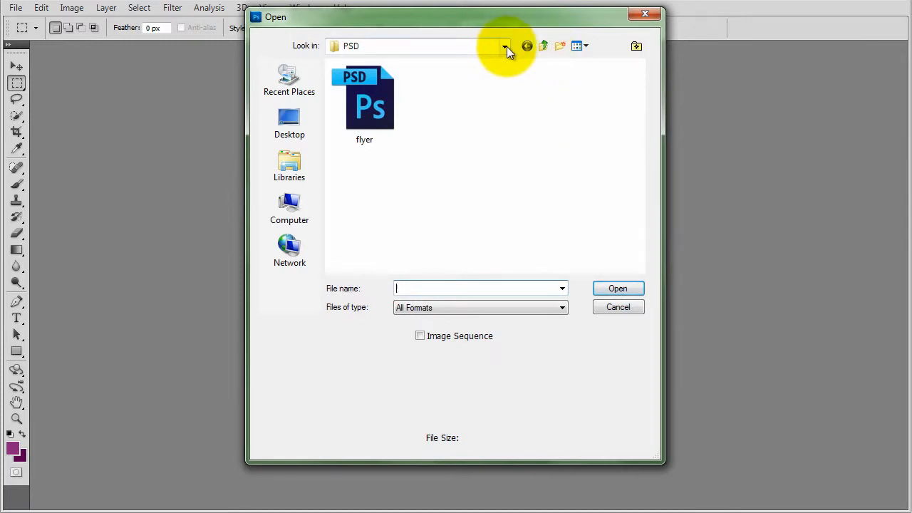
{"action": "left_click", "coordinate": [610, 307]}
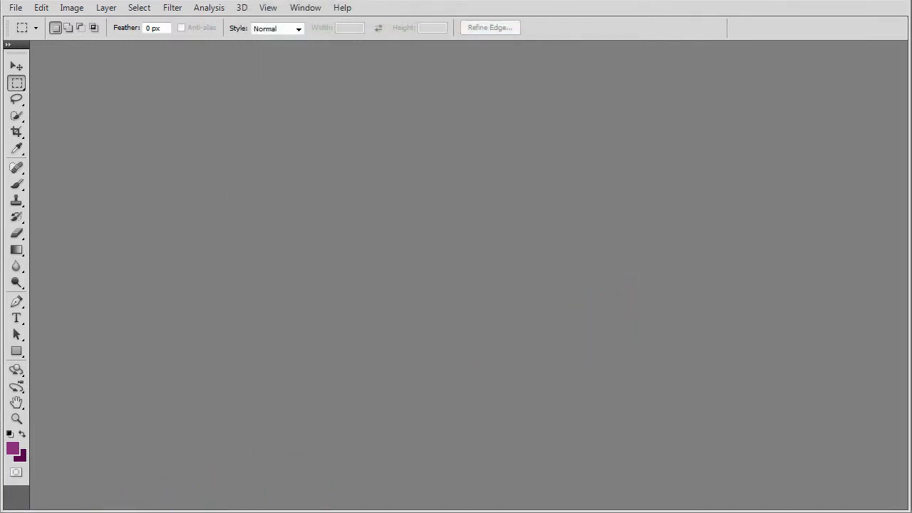
Switch to the file explorer and open the flyer PSD from the PSD folder in Photoshop
{"action": "key", "text": "alt+Tab"}
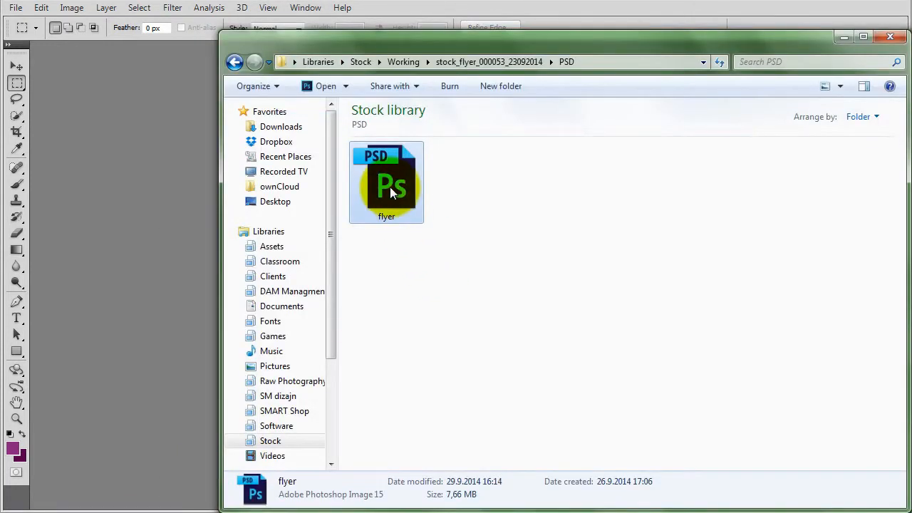
{"action": "left_click_drag", "start_coordinate": [390, 187], "coordinate": [169, 162]}
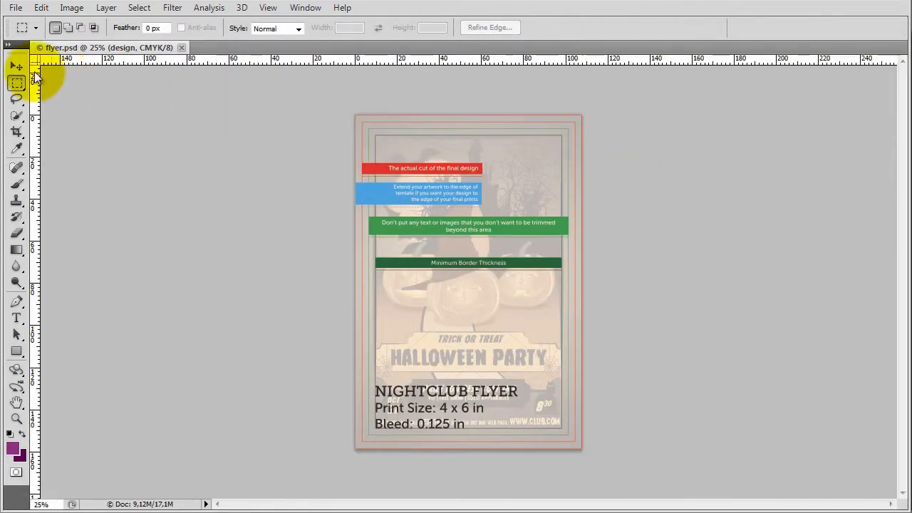
Activate the Move tool and show the Layers panel for the flyer
{"action": "left_click", "coordinate": [15, 67]}
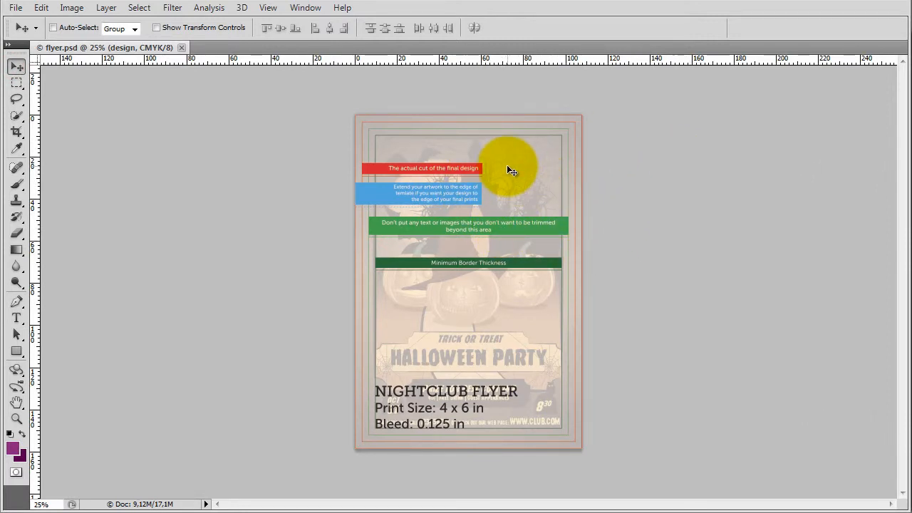
{"action": "left_click", "coordinate": [307, 10]}
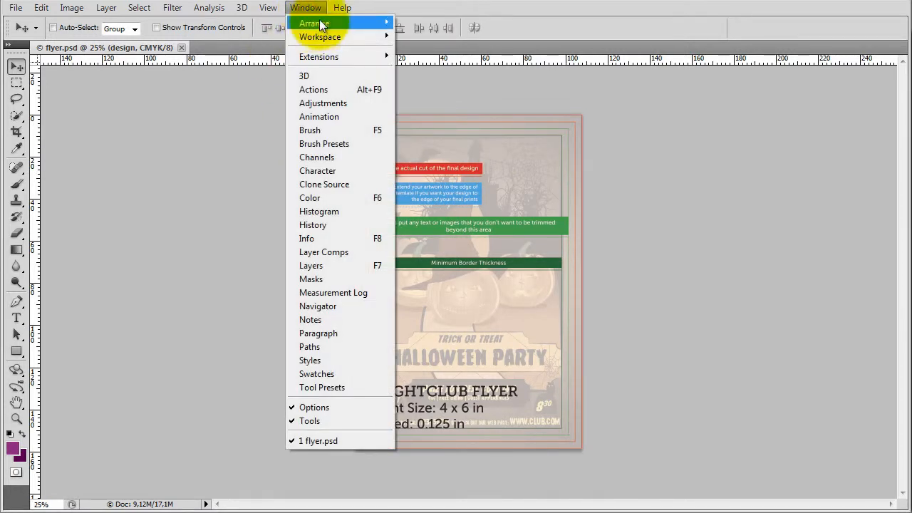
{"action": "left_click", "coordinate": [314, 266]}
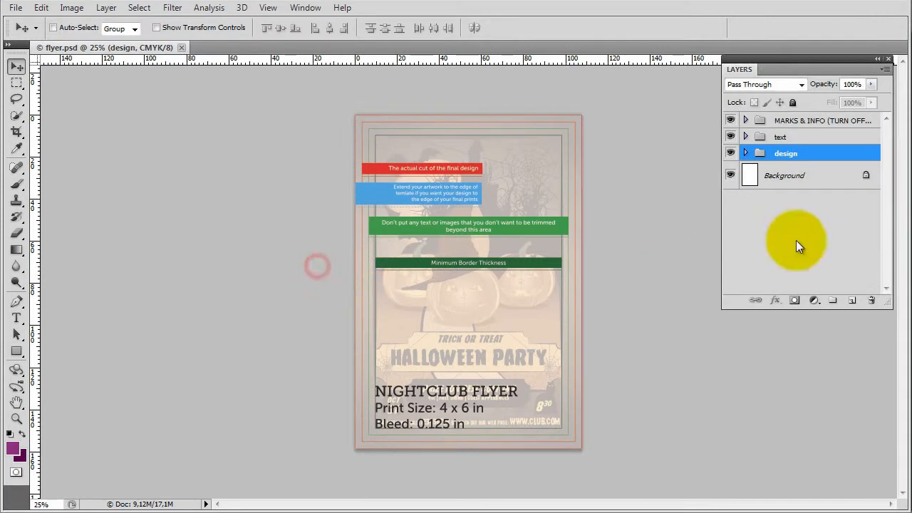
Hide the MARKS & INFO (TURN OFF BEFORE PRINTING) layer group so only the flyer artwork shows
{"action": "left_click", "coordinate": [834, 137]}
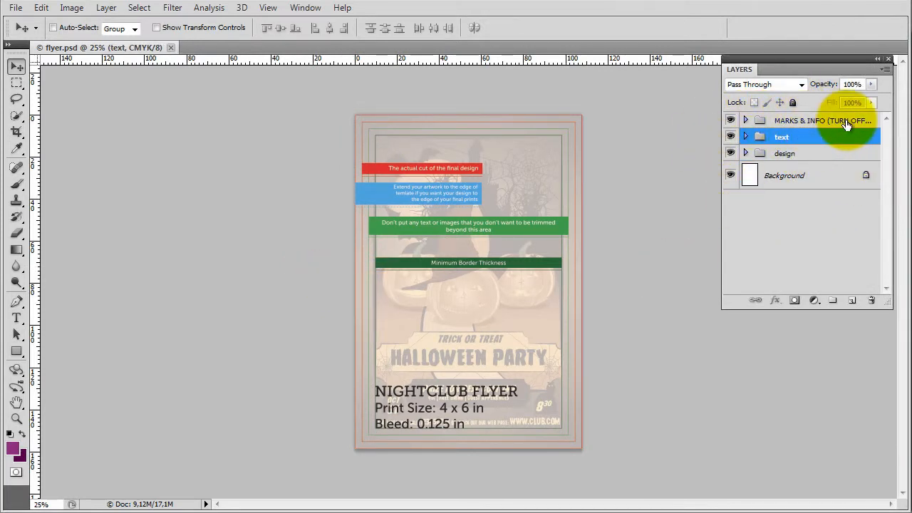
{"action": "left_click", "coordinate": [847, 122]}
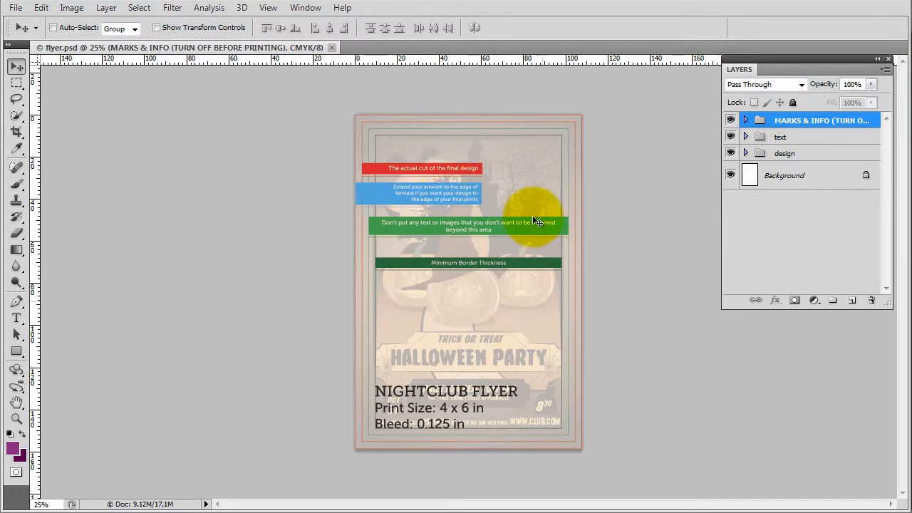
{"action": "left_click", "coordinate": [731, 120]}
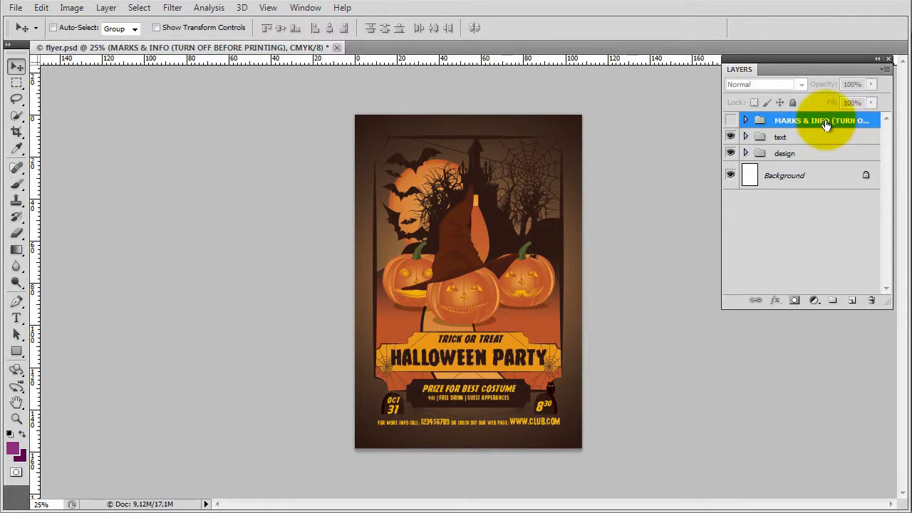
{"action": "mouse_move", "coordinate": [825, 124]}
{"action": "left_mouse_down"}
{"action": "mouse_move", "coordinate": [866, 292]}
{"action": "mouse_move", "coordinate": [829, 122]}
{"action": "left_mouse_up"}
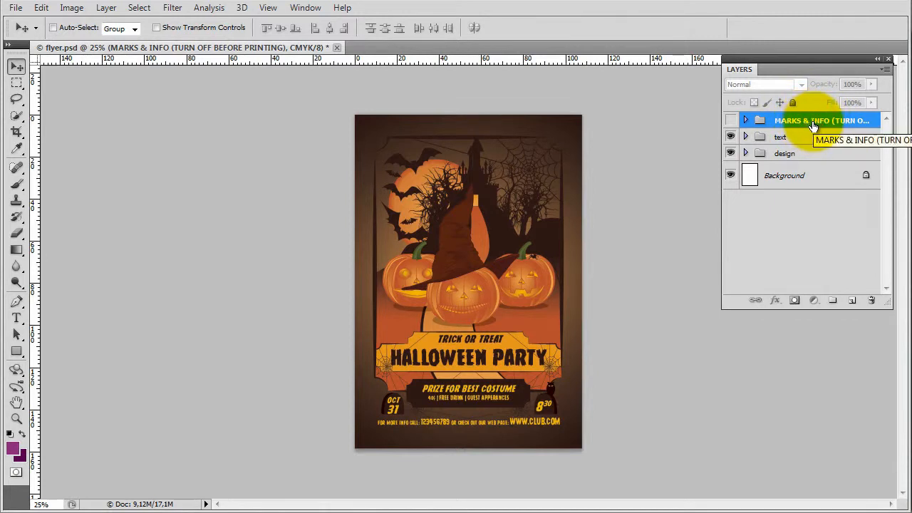
{"action": "left_click", "coordinate": [732, 121]}
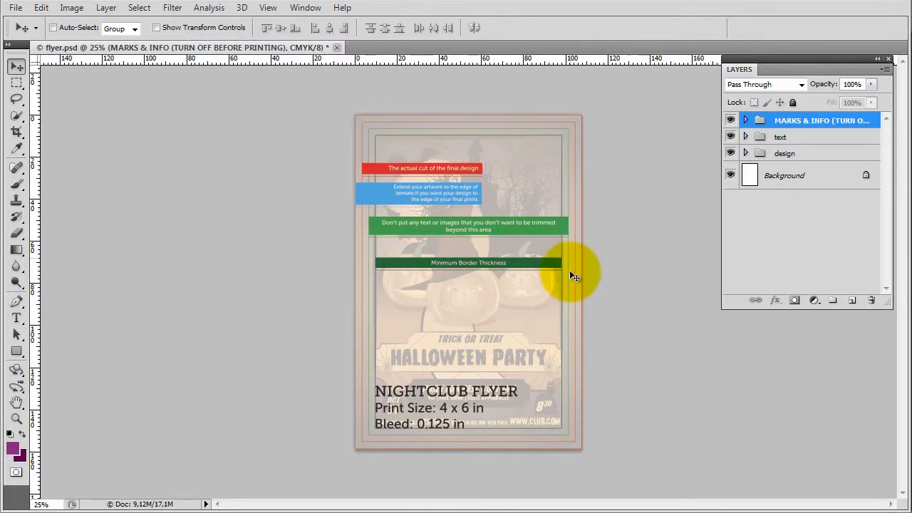
{"action": "left_click", "coordinate": [730, 120]}
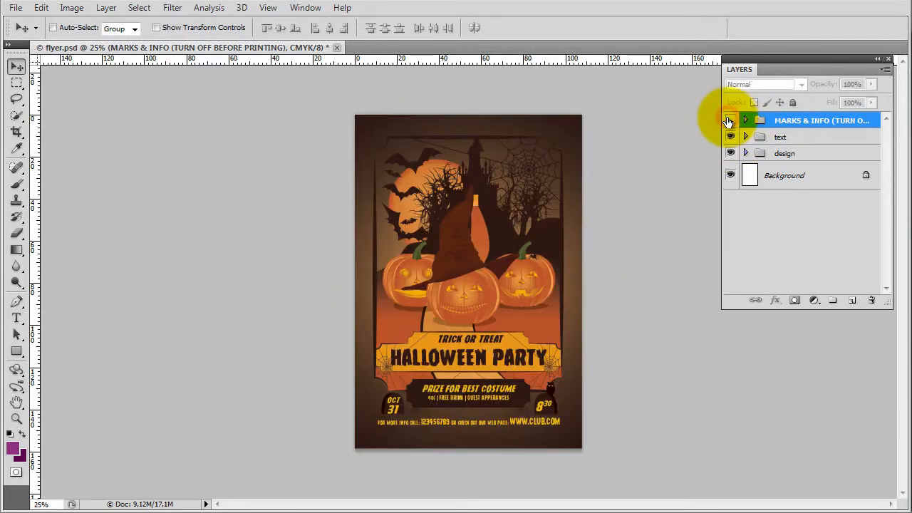
Expand the design layer group to list its subgroups
{"action": "left_click", "coordinate": [806, 137]}
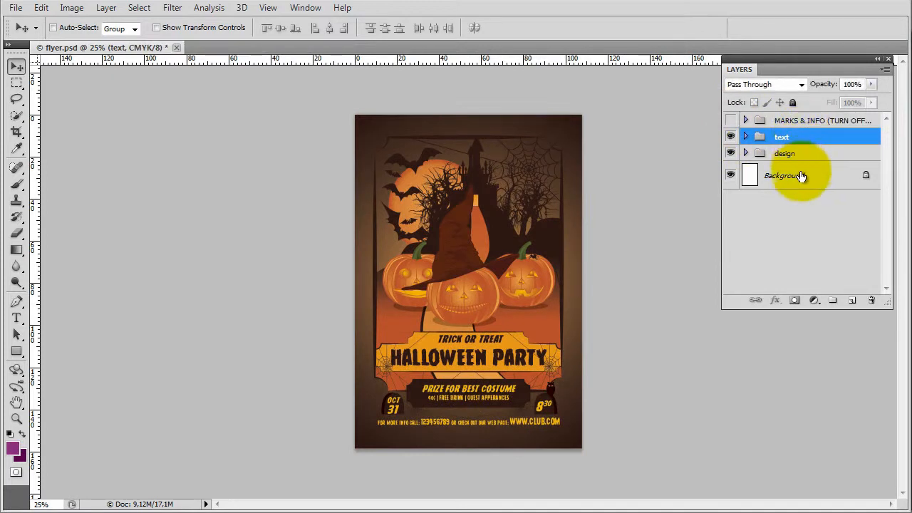
{"action": "left_click", "coordinate": [798, 154]}
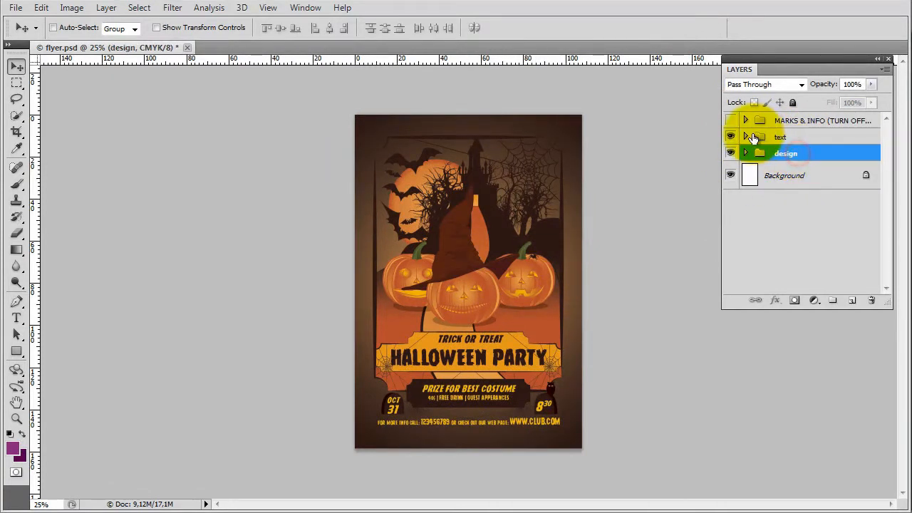
{"action": "left_click", "coordinate": [754, 137]}
{"action": "left_click", "coordinate": [746, 153]}
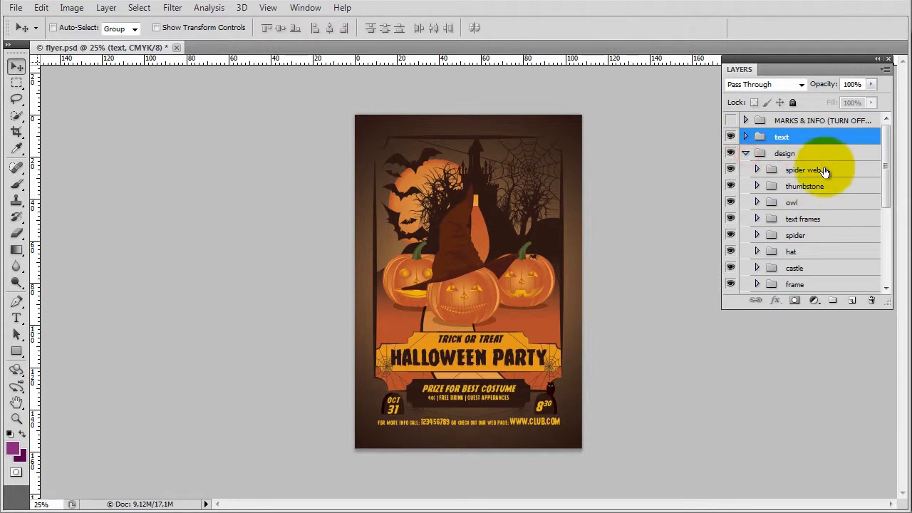
Examine the structure of the hat group inside design, including the layers in its crests subgroup
{"action": "left_click", "coordinate": [825, 171]}
{"action": "scroll", "coordinate": [819, 214], "scroll_direction": "down", "scroll_amount": 1}
{"action": "left_click", "coordinate": [756, 170]}
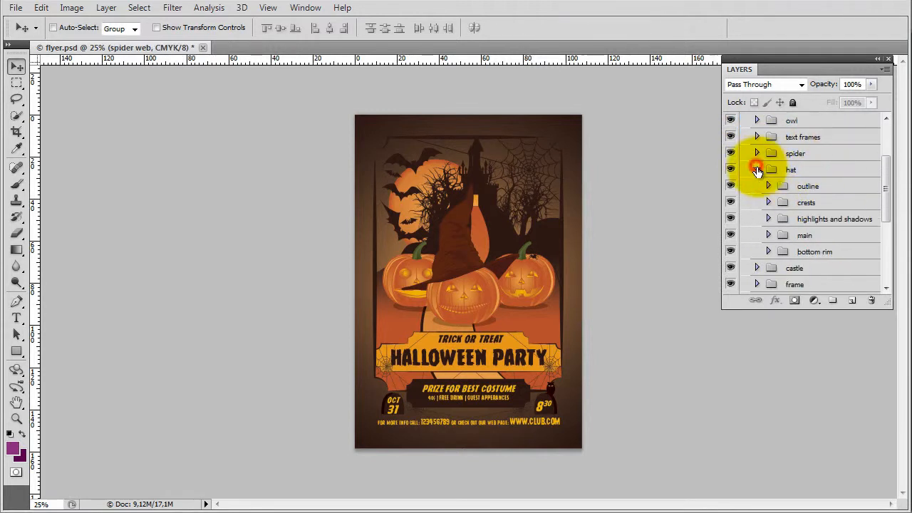
{"action": "left_click", "coordinate": [829, 187]}
{"action": "left_click", "coordinate": [768, 203]}
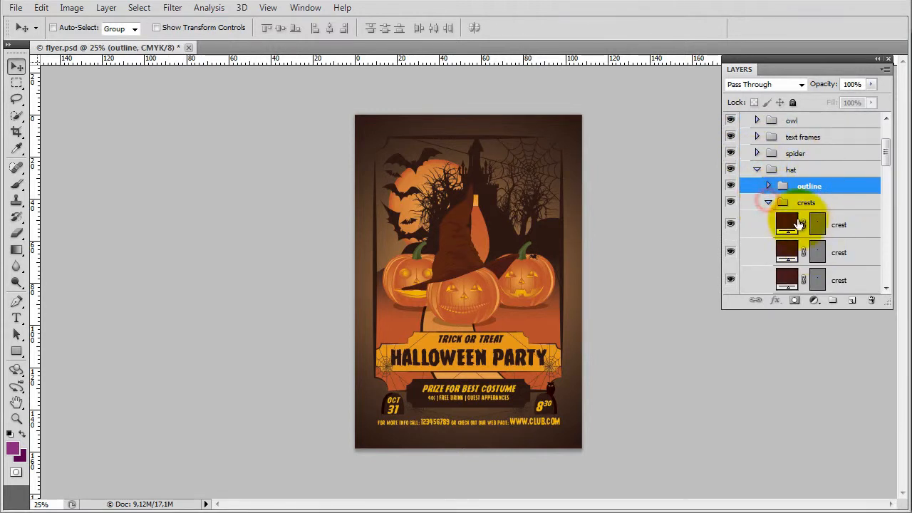
{"action": "left_click", "coordinate": [796, 225]}
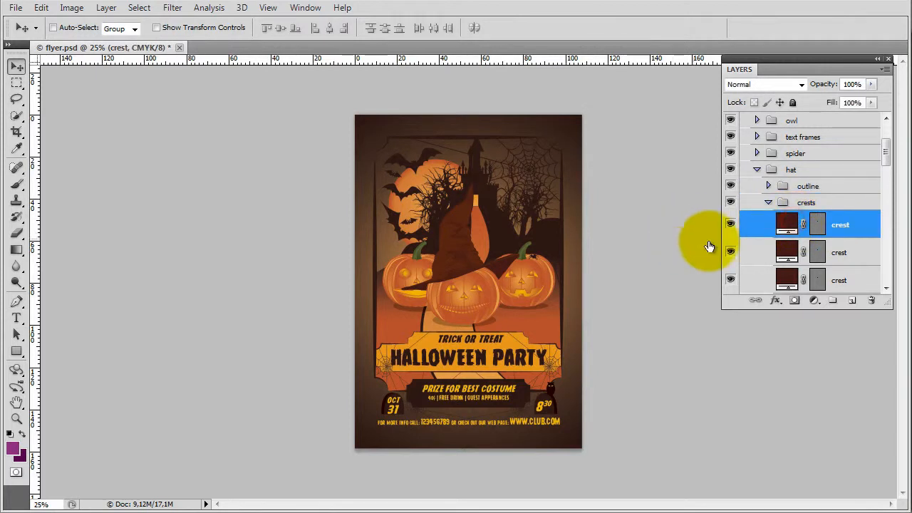
{"action": "left_click", "coordinate": [769, 203]}
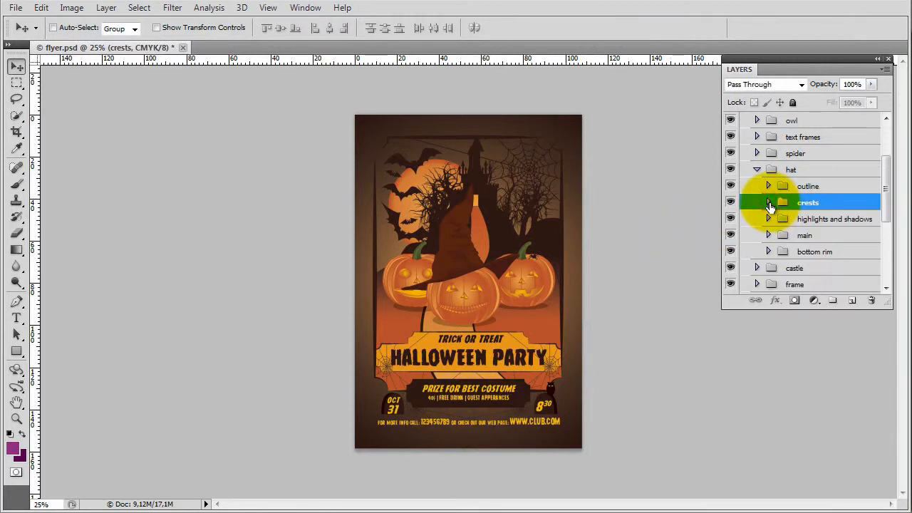
{"action": "left_click", "coordinate": [757, 169]}
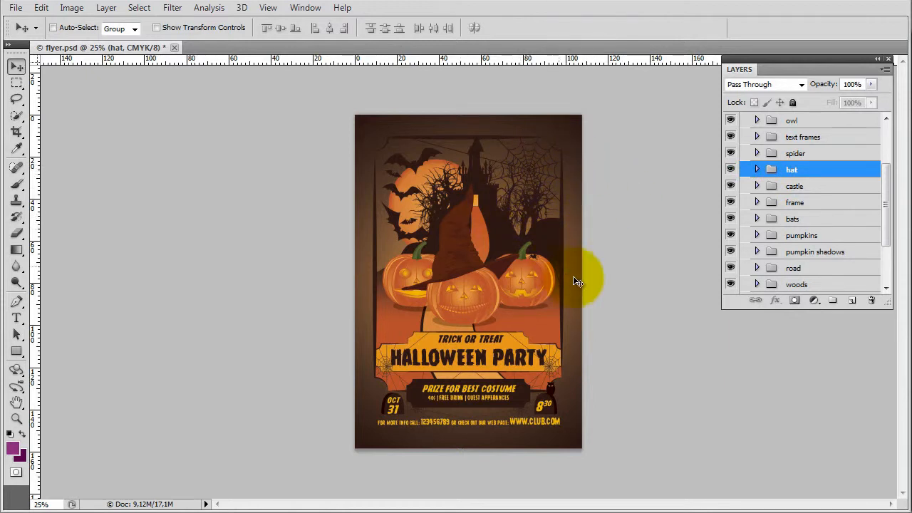
Examine the contents of the spider, text frames and owl groups, collapsing each one again
{"action": "left_click", "coordinate": [757, 153]}
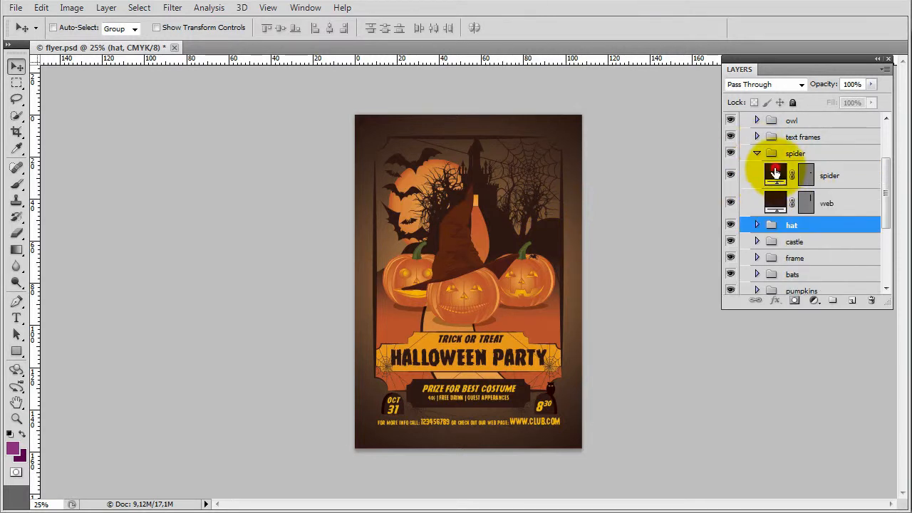
{"action": "left_click", "coordinate": [775, 173]}
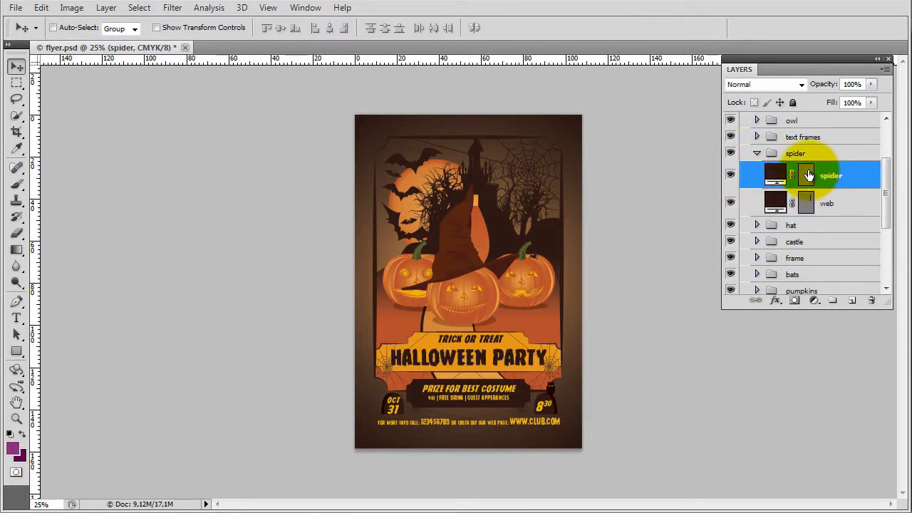
{"action": "left_click", "coordinate": [756, 151]}
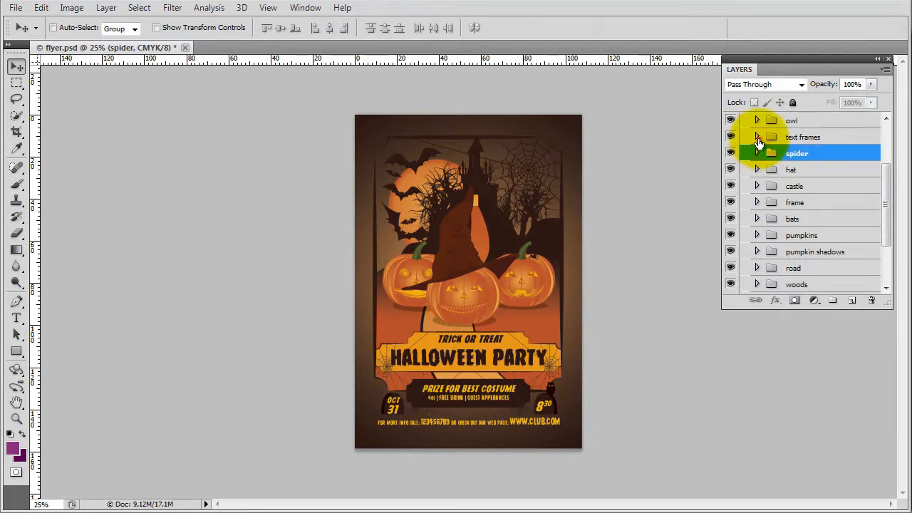
{"action": "left_click", "coordinate": [756, 137]}
{"action": "left_click", "coordinate": [756, 137]}
{"action": "left_click", "coordinate": [756, 137]}
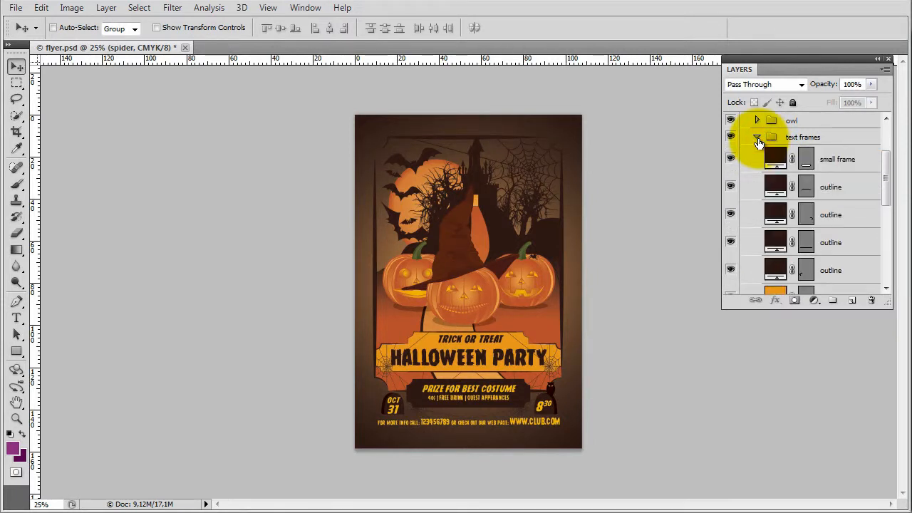
{"action": "left_click", "coordinate": [757, 137]}
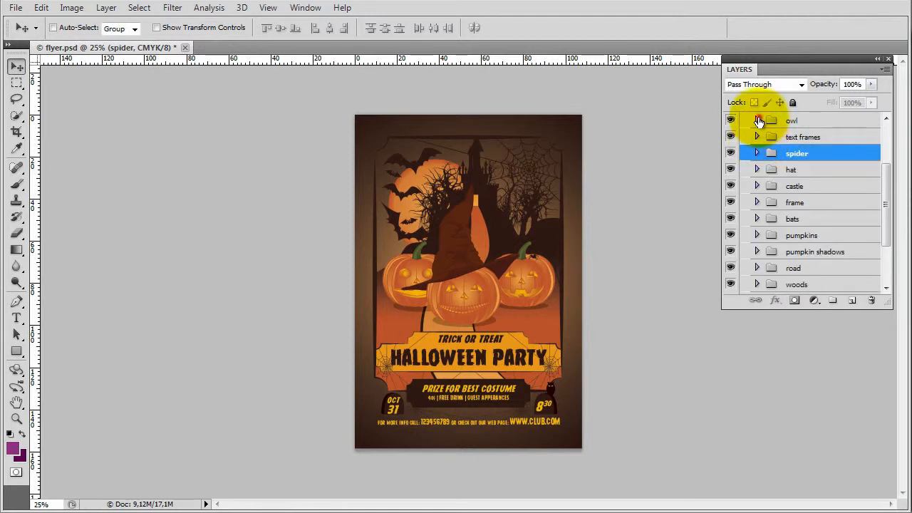
{"action": "left_click", "coordinate": [756, 119]}
{"action": "left_click", "coordinate": [757, 119]}
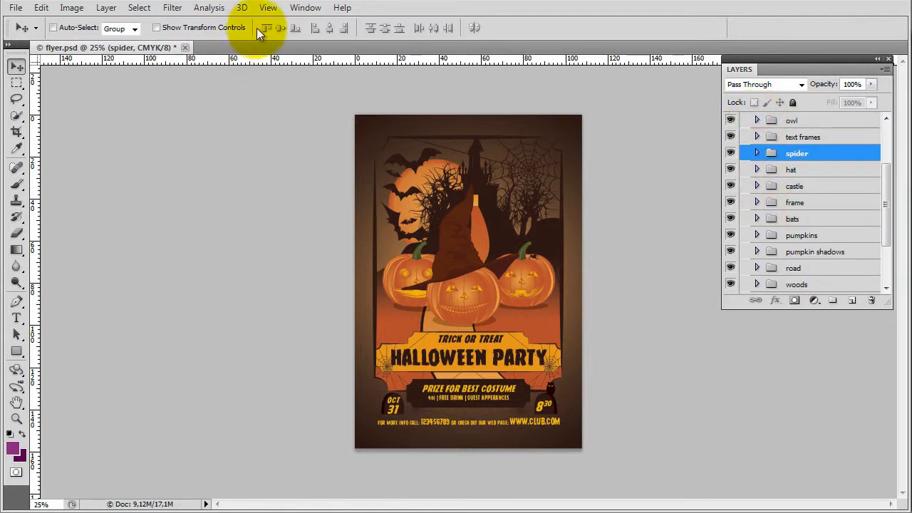
Show the Swatches panel and place it beside the lower part of the flyer
{"action": "left_click", "coordinate": [307, 9]}
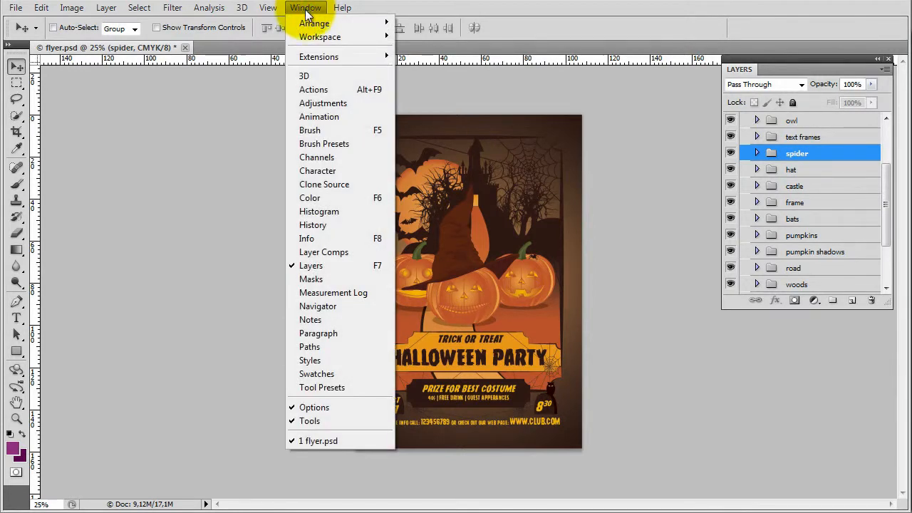
{"action": "left_click", "coordinate": [335, 372]}
{"action": "left_click_drag", "start_coordinate": [134, 394], "coordinate": [139, 384]}
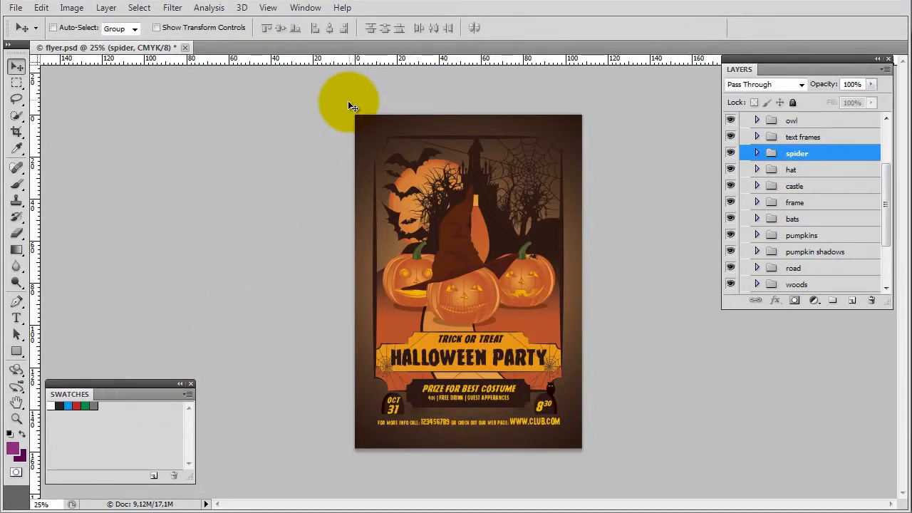
Show the Character panel and move it above the Swatches panel, clear of the document tab
{"action": "left_click", "coordinate": [308, 9]}
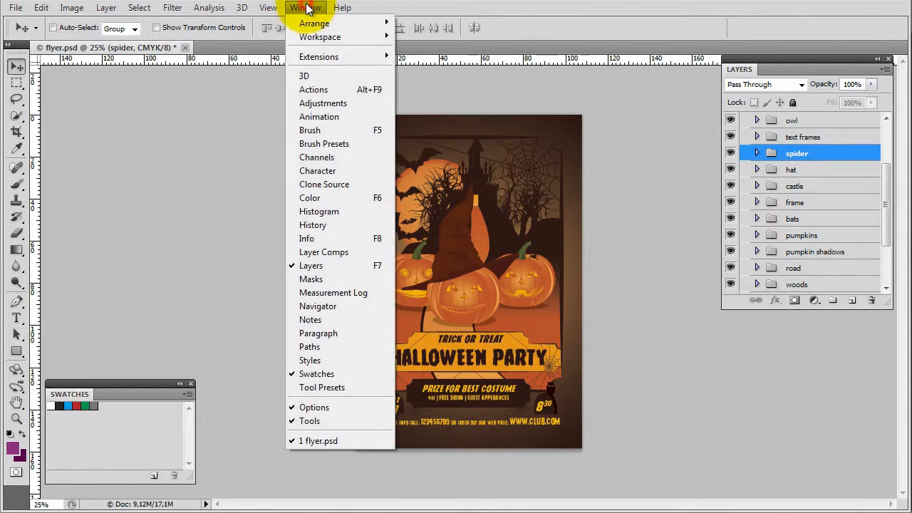
{"action": "left_click", "coordinate": [314, 171]}
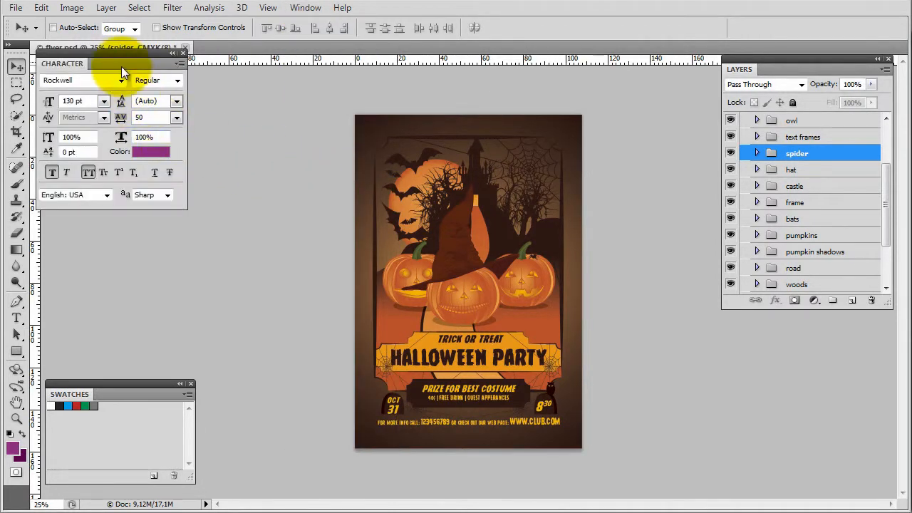
{"action": "left_click_drag", "start_coordinate": [118, 61], "coordinate": [139, 90]}
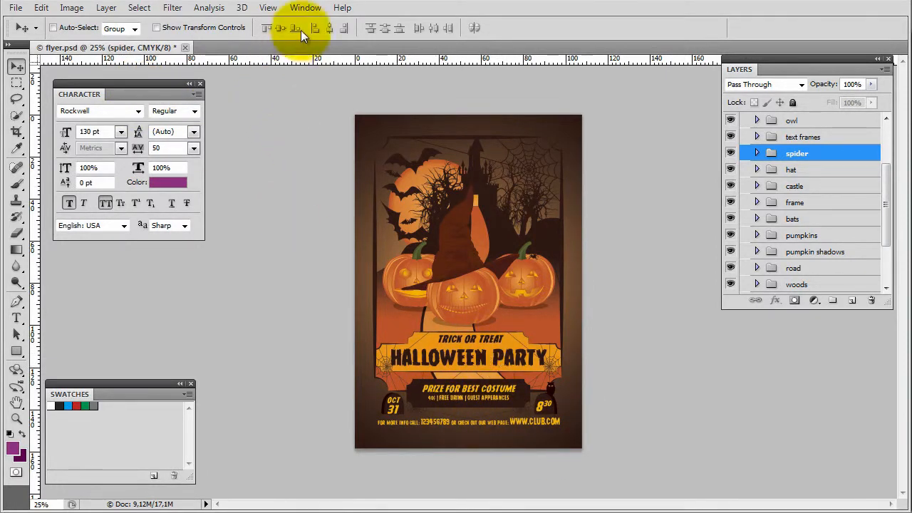
{"action": "left_click", "coordinate": [305, 10]}
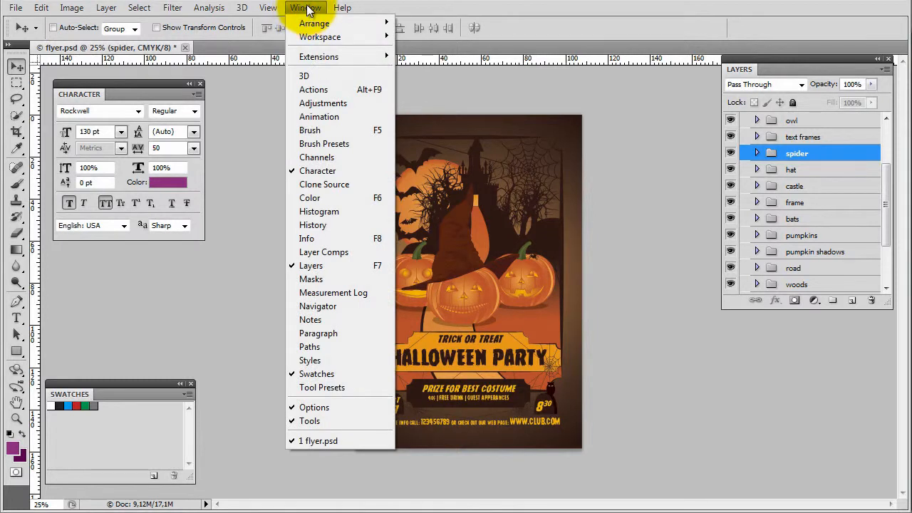
{"action": "left_click", "coordinate": [306, 10]}
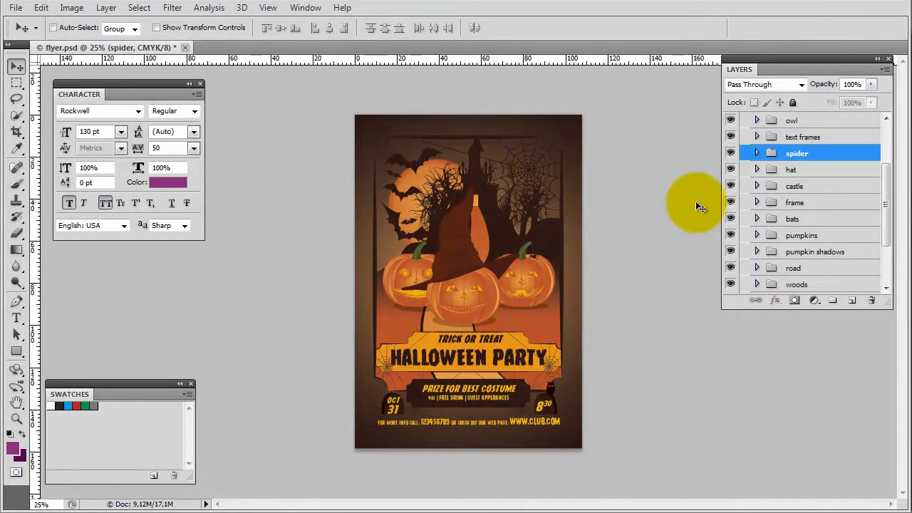
Examine the layer groups inside the design group, including the contents of the hill group
{"action": "scroll", "coordinate": [823, 184], "scroll_direction": "up", "scroll_amount": 5}
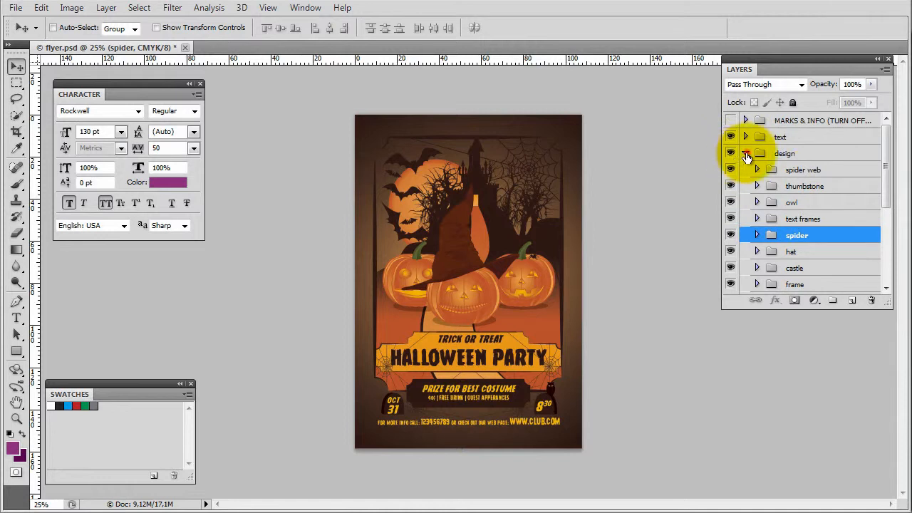
{"action": "left_click", "coordinate": [745, 153]}
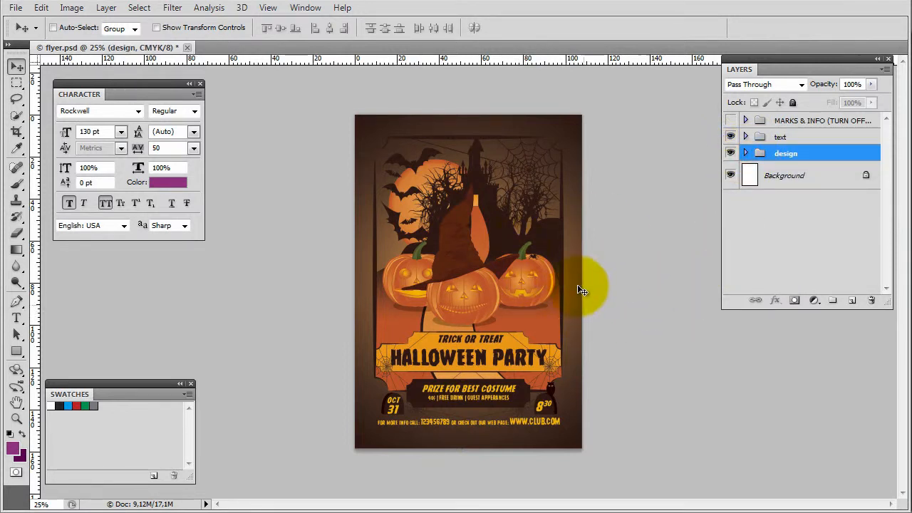
{"action": "left_click", "coordinate": [745, 153]}
{"action": "scroll", "coordinate": [787, 257], "scroll_direction": "down", "scroll_amount": 5}
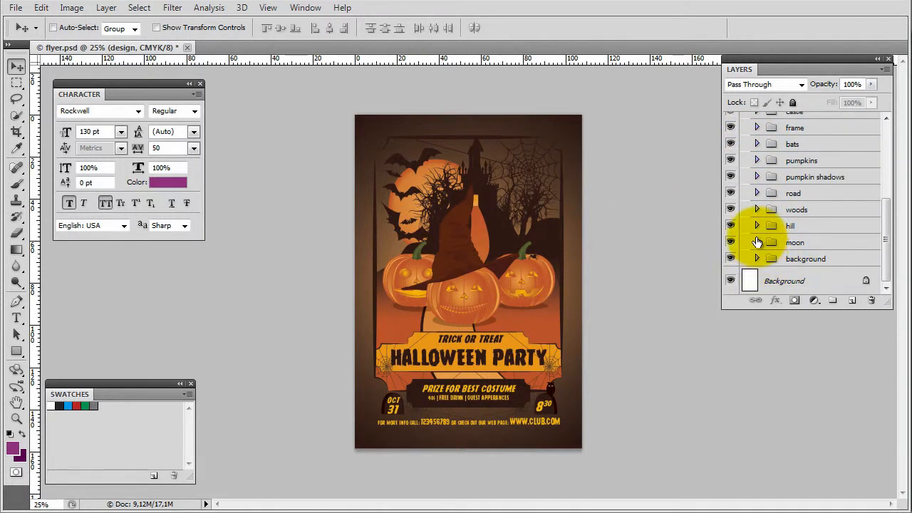
{"action": "scroll", "coordinate": [426, 202], "scroll_direction": "up", "scroll_amount": 2}
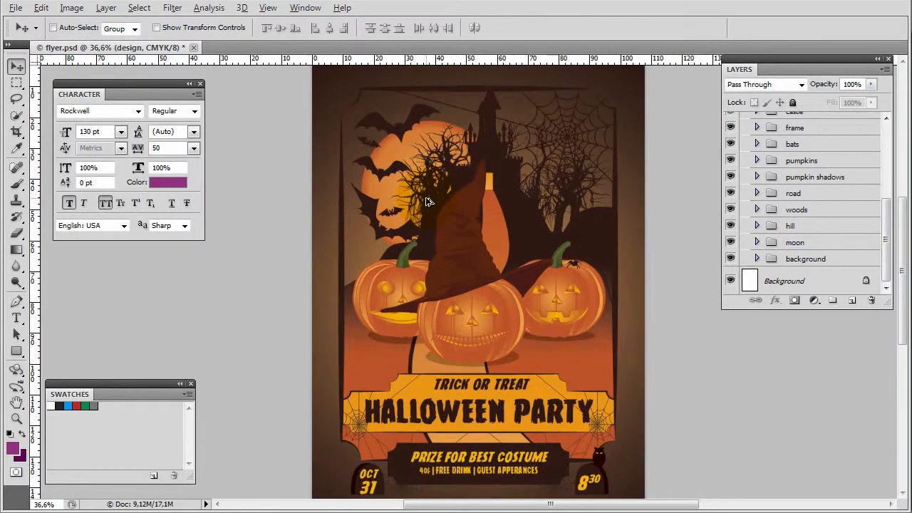
{"action": "left_click", "coordinate": [756, 225]}
{"action": "left_click", "coordinate": [756, 226]}
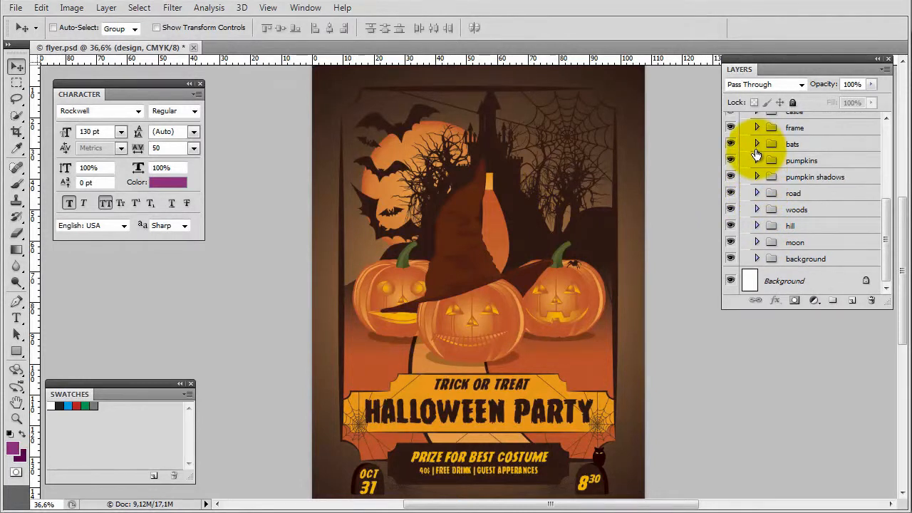
Expand the castle group and try a dusty pink fill (#c79188) on the castle layer
{"action": "scroll", "coordinate": [769, 234], "scroll_direction": "up", "scroll_amount": 1}
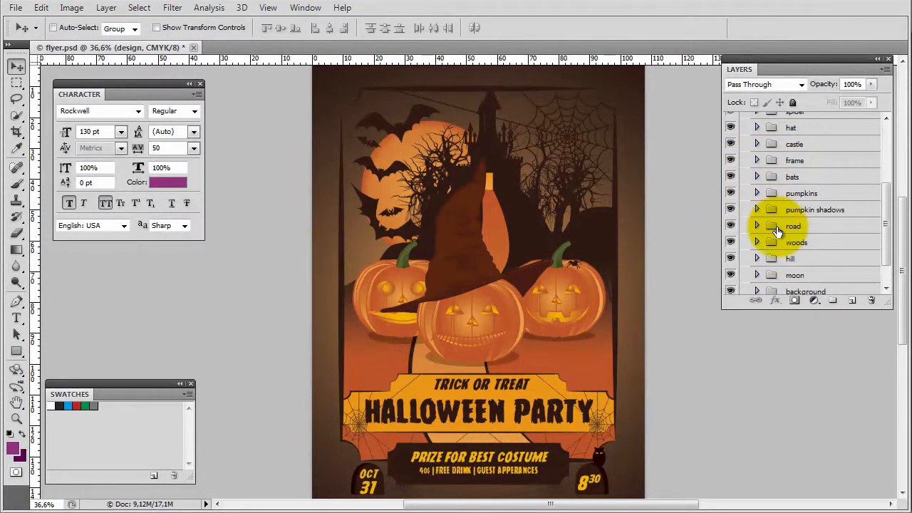
{"action": "left_click", "coordinate": [757, 144]}
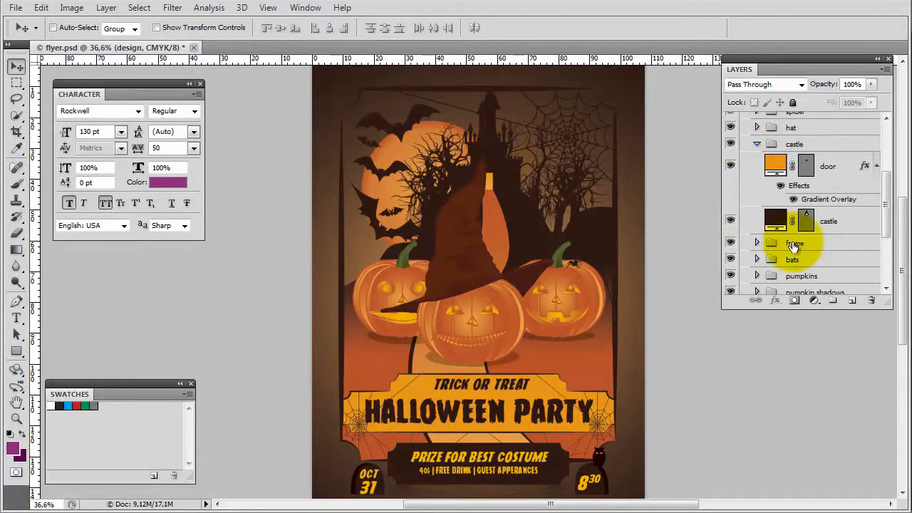
{"action": "left_click", "coordinate": [775, 216]}
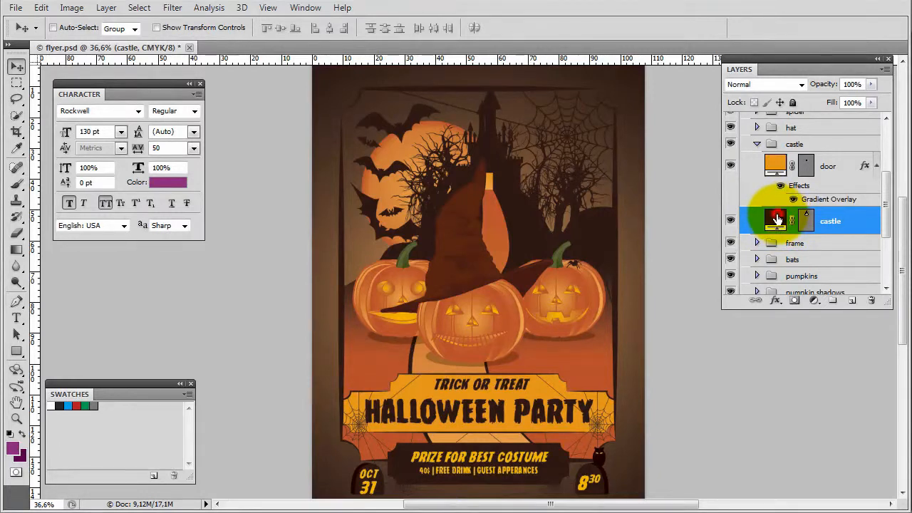
{"action": "double_click", "coordinate": [777, 220]}
{"action": "left_click_drag", "start_coordinate": [600, 134], "coordinate": [676, 213]}
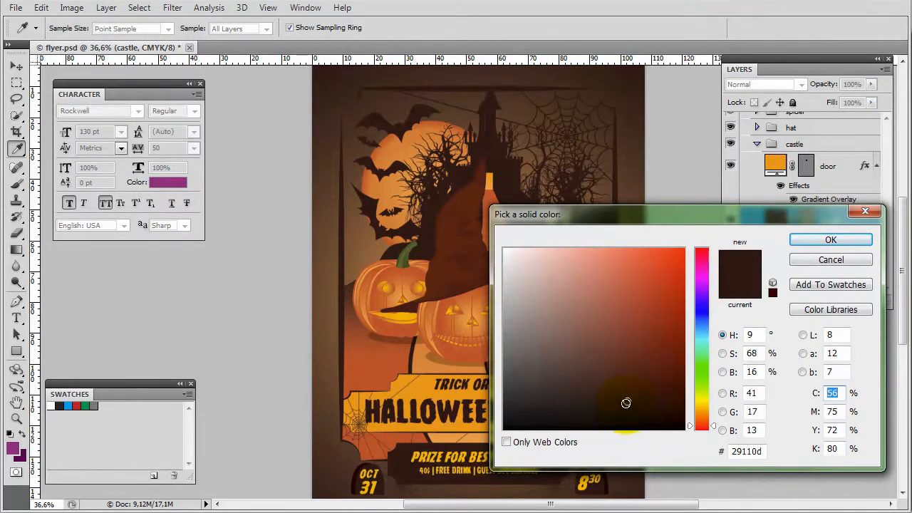
{"action": "mouse_move", "coordinate": [626, 402]}
{"action": "left_mouse_down"}
{"action": "mouse_move", "coordinate": [554, 323]}
{"action": "mouse_move", "coordinate": [562, 288]}
{"action": "left_mouse_up"}
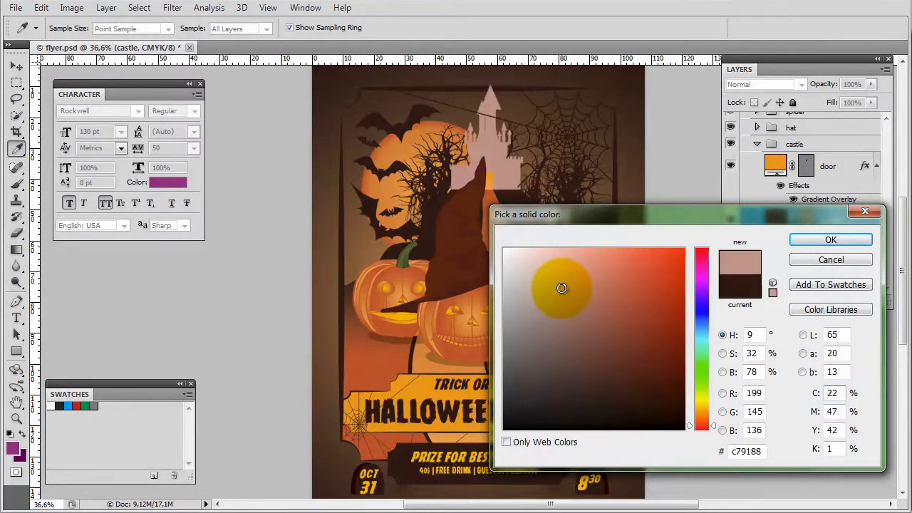
Set the castle layer's fill colour to CMYK 50, 0, 100, 1 and apply it
{"action": "double_click", "coordinate": [838, 394]}
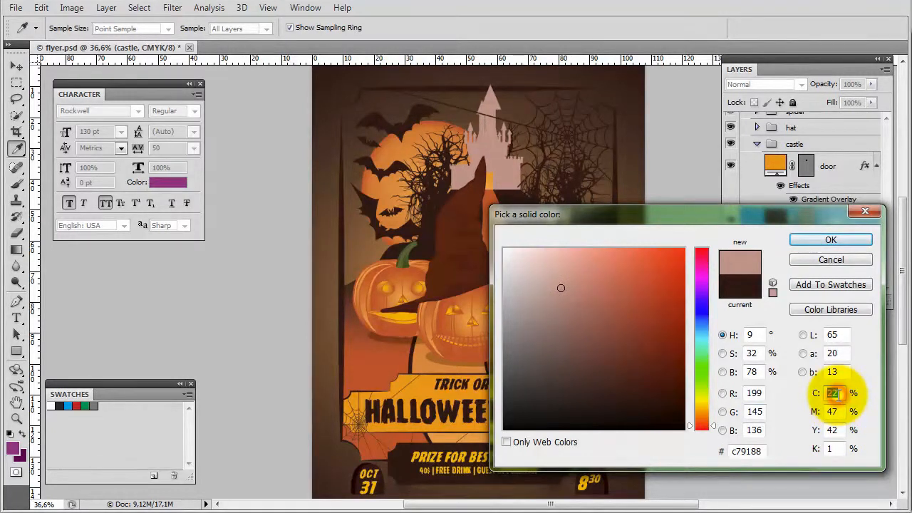
{"action": "type", "text": "50"}
{"action": "key", "text": "Tab"}
{"action": "type", "text": "0"}
{"action": "key", "text": "Tab"}
{"action": "type", "text": "1"}
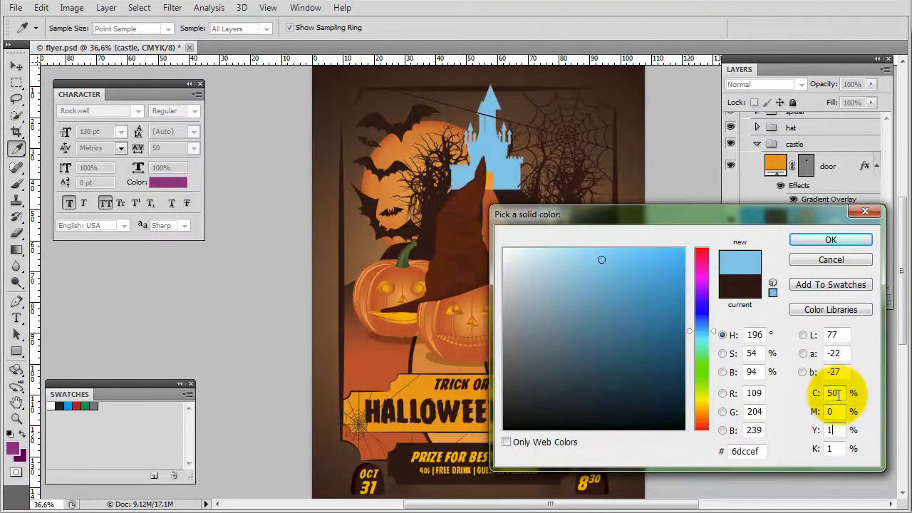
{"action": "type", "text": "00"}
{"action": "key", "text": "Tab"}
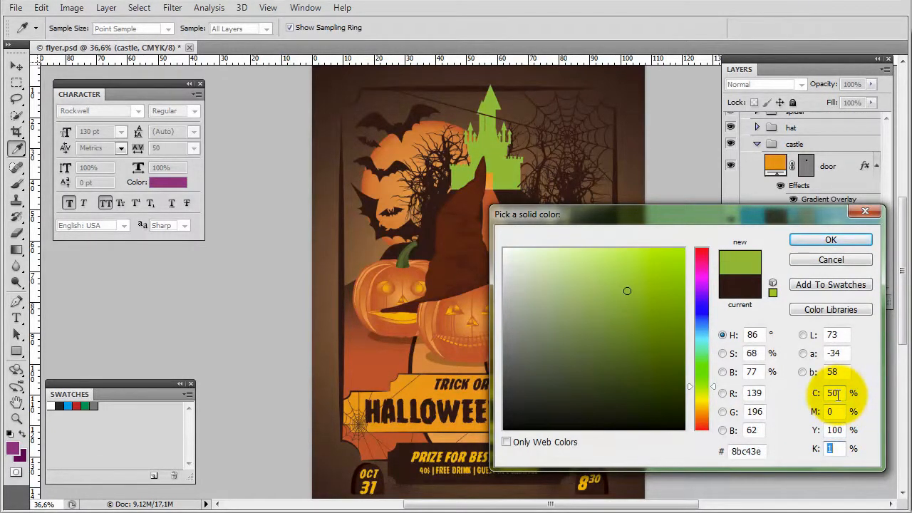
{"action": "double_click", "coordinate": [830, 411]}
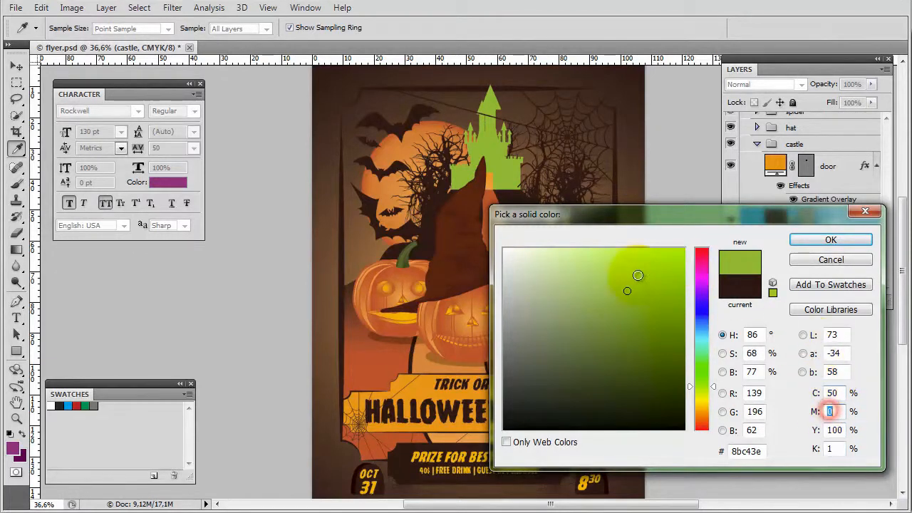
{"action": "left_click", "coordinate": [833, 239]}
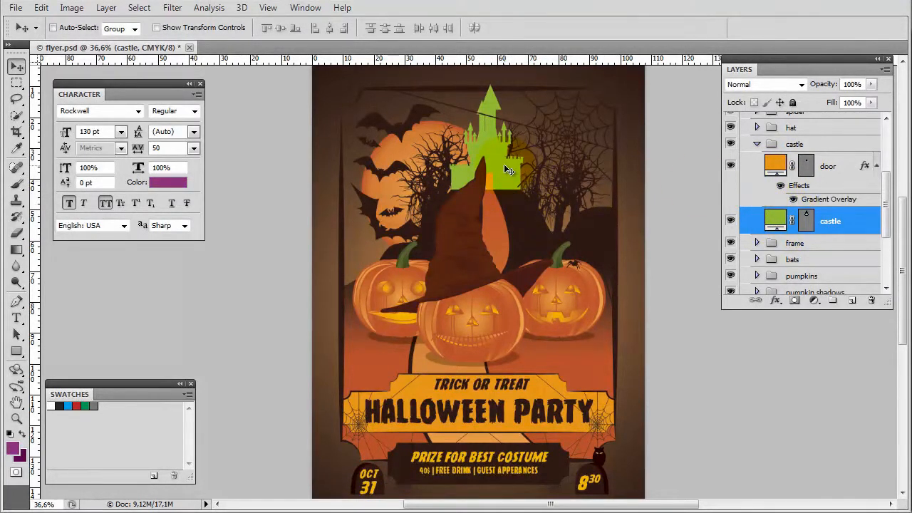
Sample the hill's dark brown as the foreground colour and the title banner's orange as the background colour
{"action": "left_click", "coordinate": [15, 469]}
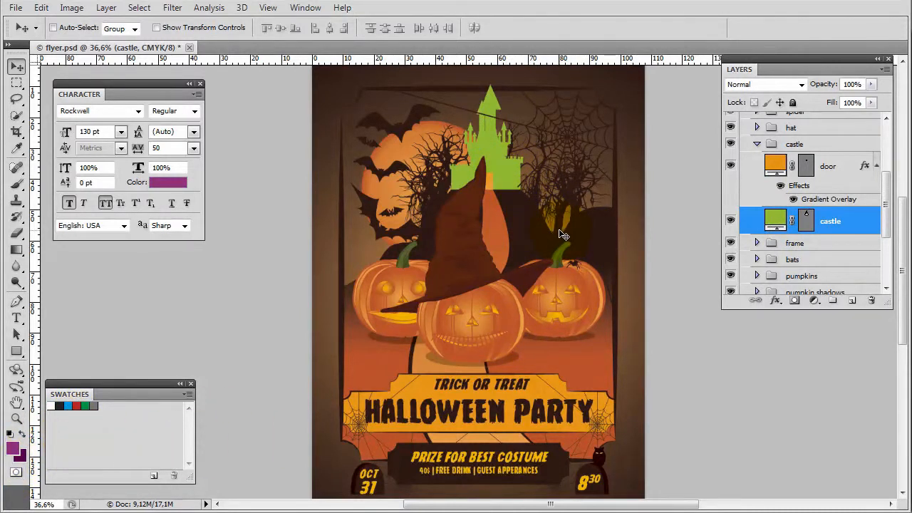
{"action": "key", "text": "i"}
{"action": "left_click", "coordinate": [535, 221]}
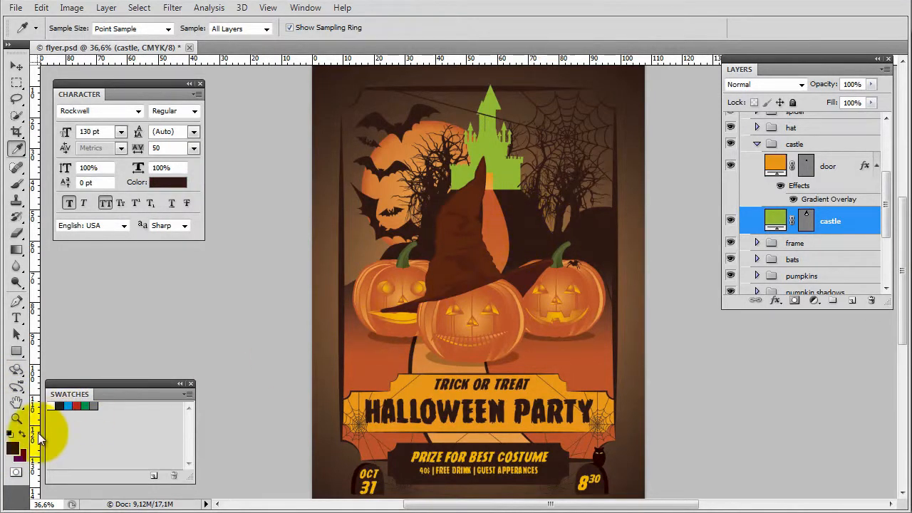
{"action": "left_click", "coordinate": [21, 454]}
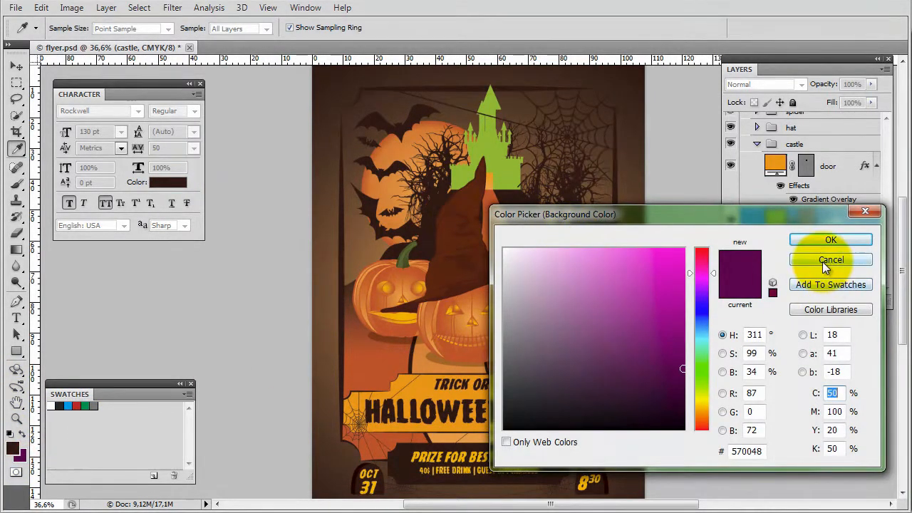
{"action": "left_click_drag", "start_coordinate": [622, 217], "coordinate": [672, 252]}
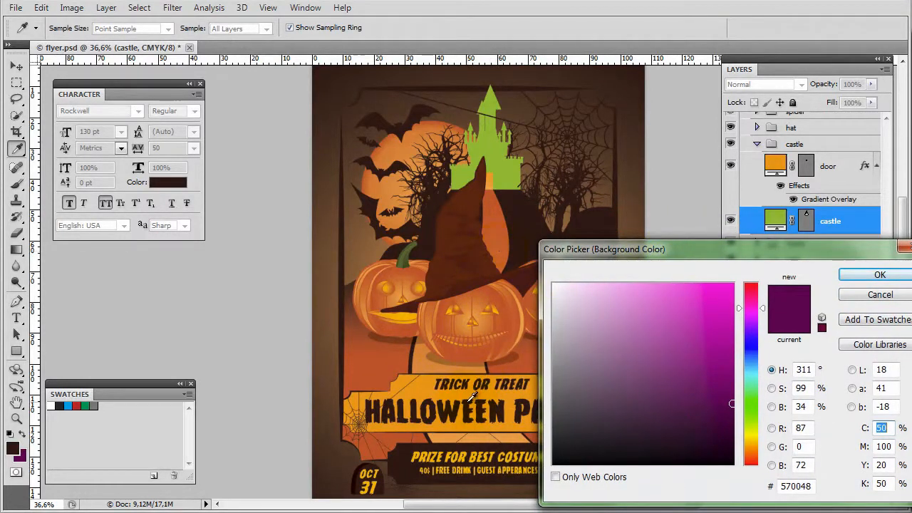
{"action": "left_click", "coordinate": [427, 383]}
{"action": "left_click", "coordinate": [858, 274]}
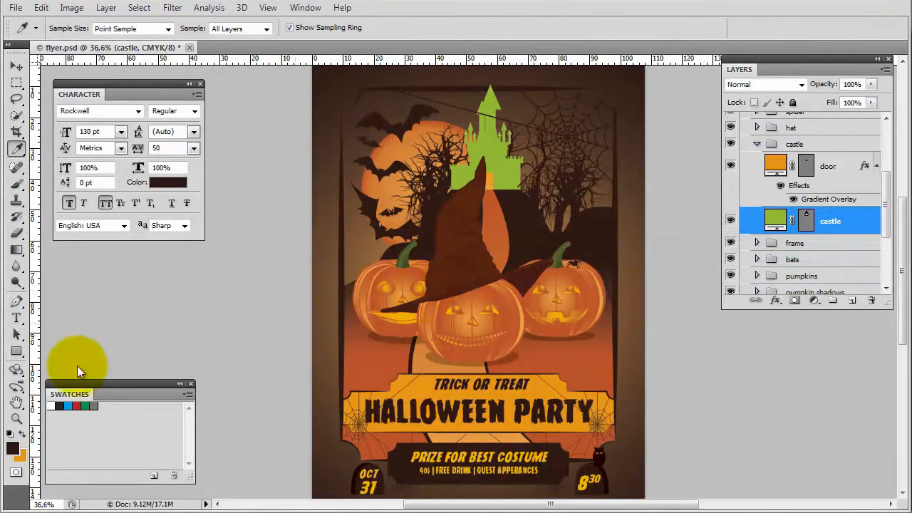
Fill the castle layer with the dark brown foreground colour; try the orange background colour on it and undo that fill
{"action": "left_click", "coordinate": [776, 218]}
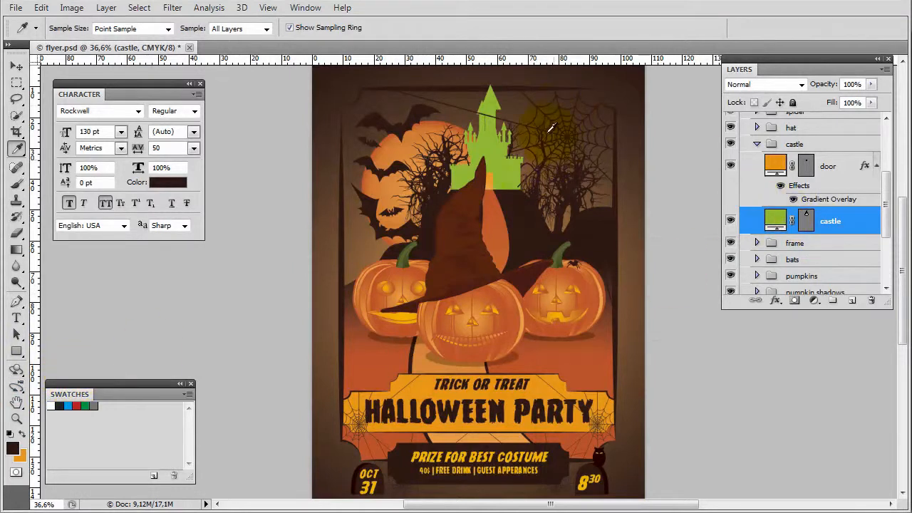
{"action": "left_click", "coordinate": [16, 67]}
{"action": "left_click", "coordinate": [13, 449]}
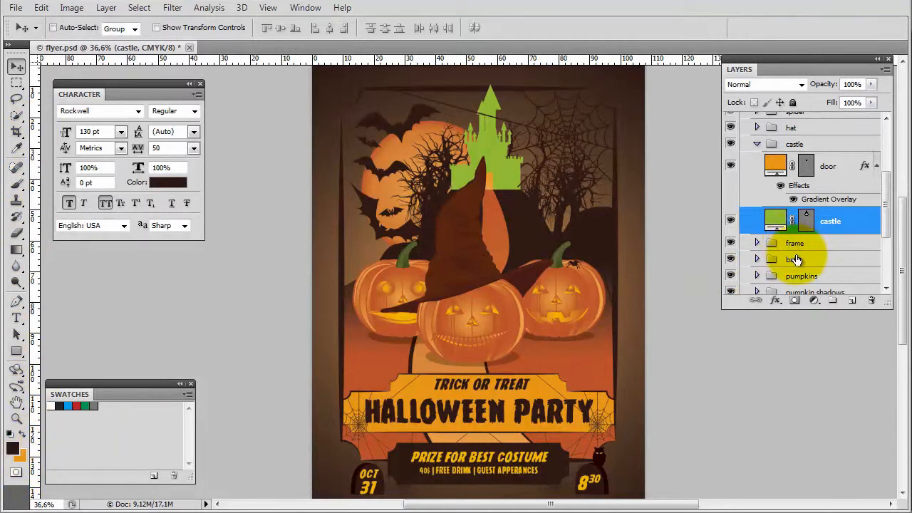
{"action": "key", "text": "alt+BackSpace"}
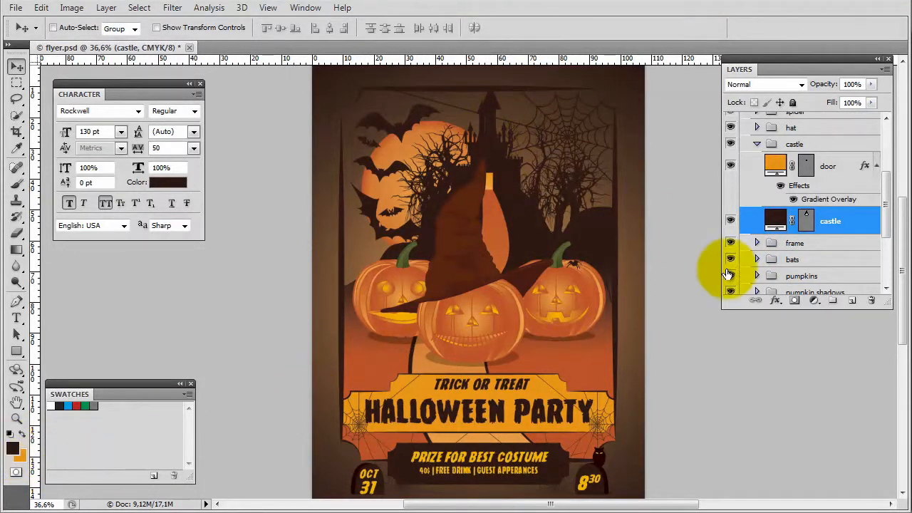
{"action": "left_click", "coordinate": [773, 226]}
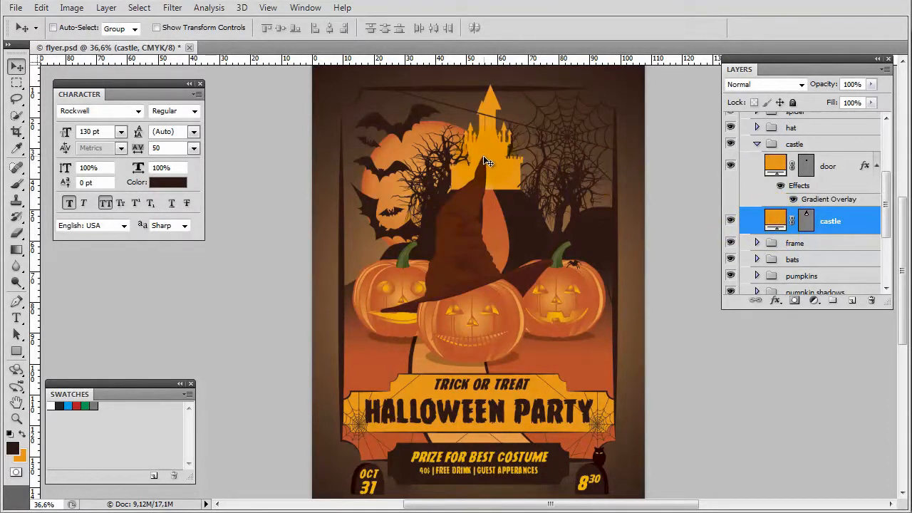
{"action": "key", "text": "ctrl+z"}
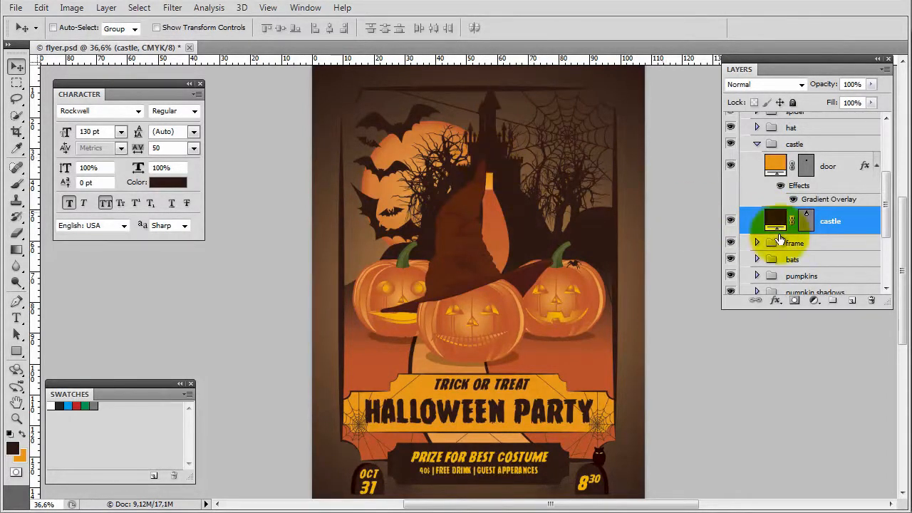
Collapse the castle group, check the hat group's subgroups and select the text frames group
{"action": "scroll", "coordinate": [787, 232], "scroll_direction": "up", "scroll_amount": 1}
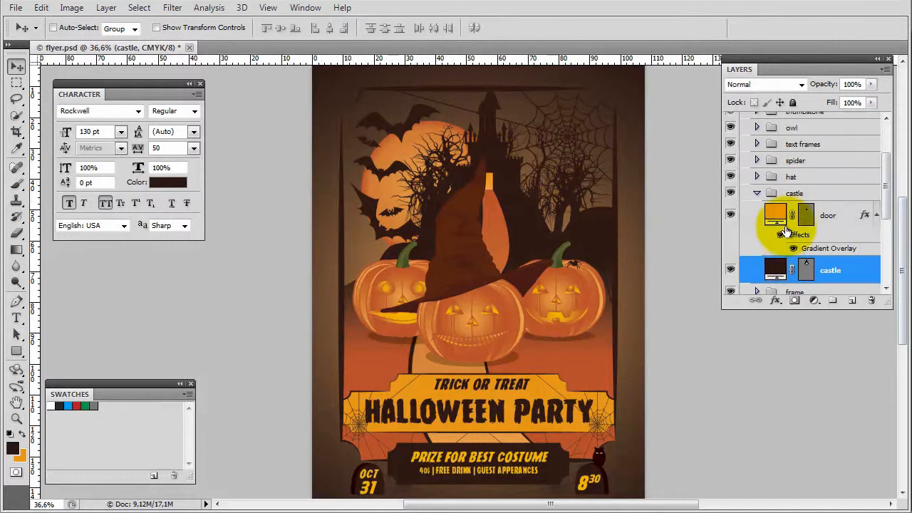
{"action": "left_click", "coordinate": [756, 193]}
{"action": "left_click", "coordinate": [757, 177]}
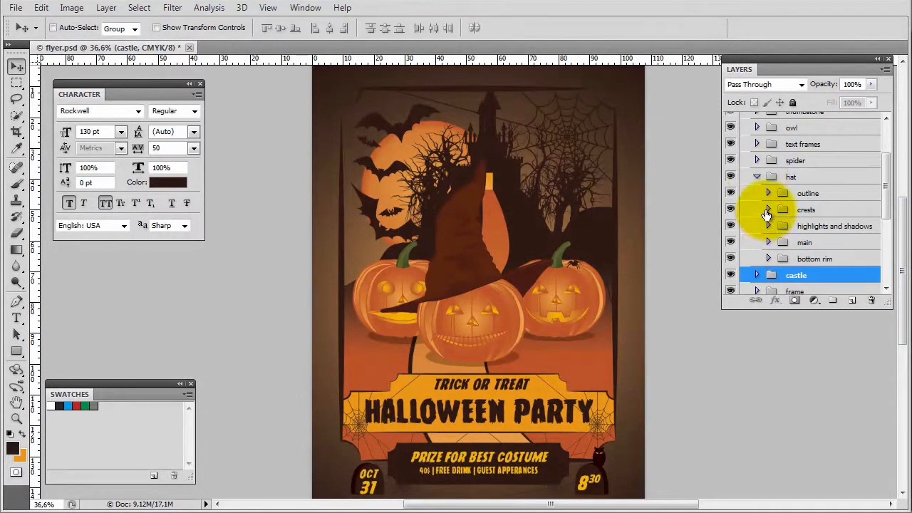
{"action": "left_click", "coordinate": [757, 177]}
{"action": "left_click", "coordinate": [770, 145]}
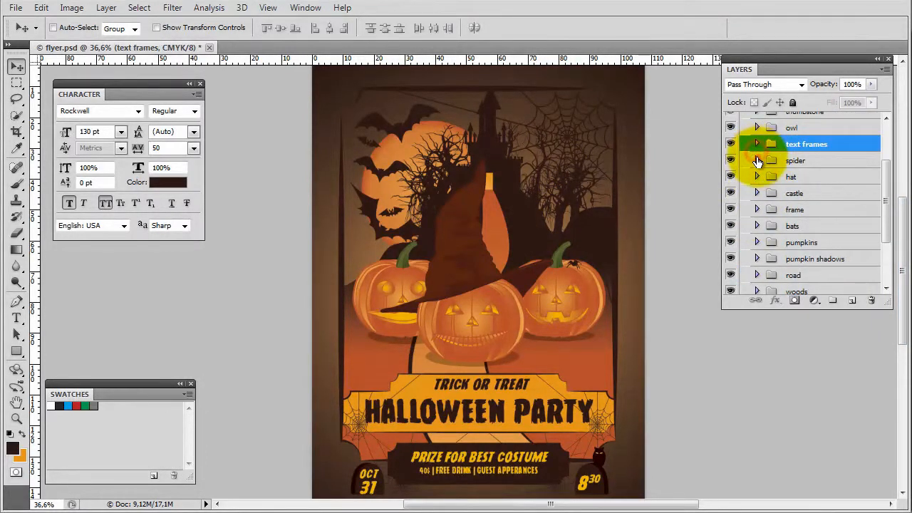
Fill the spider and web layers in the spider group with the orange background colour and collapse the group
{"action": "left_click", "coordinate": [757, 161]}
{"action": "left_click", "coordinate": [773, 187]}
{"action": "left_click", "coordinate": [757, 160]}
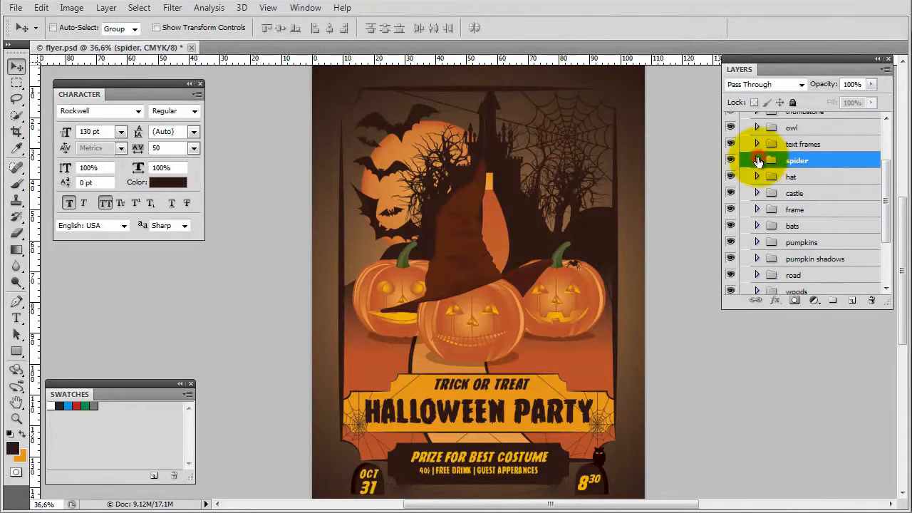
{"action": "left_click", "coordinate": [758, 160]}
{"action": "left_click", "coordinate": [778, 182]}
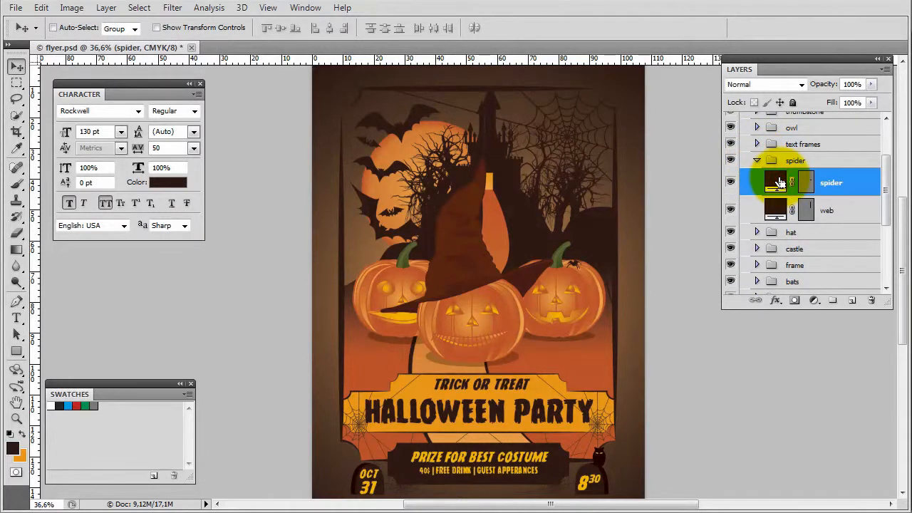
{"action": "left_click", "coordinate": [780, 206]}
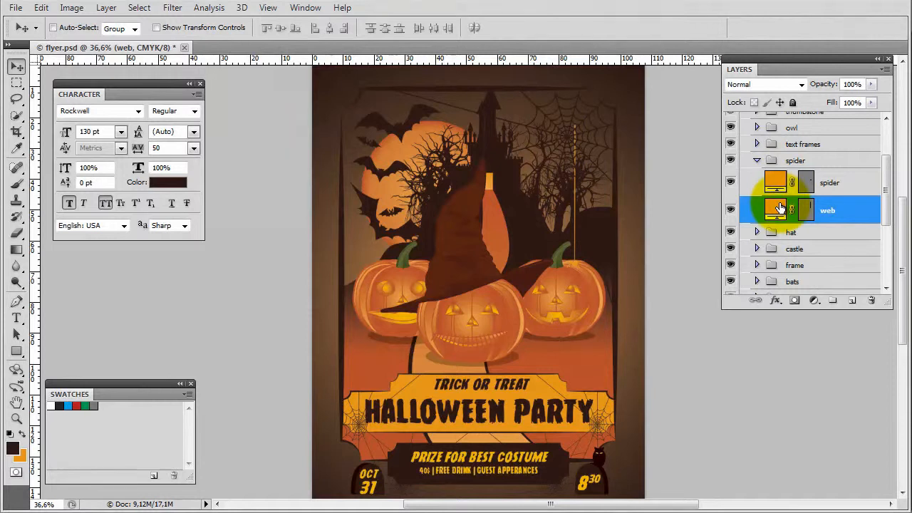
{"action": "left_click", "coordinate": [757, 161]}
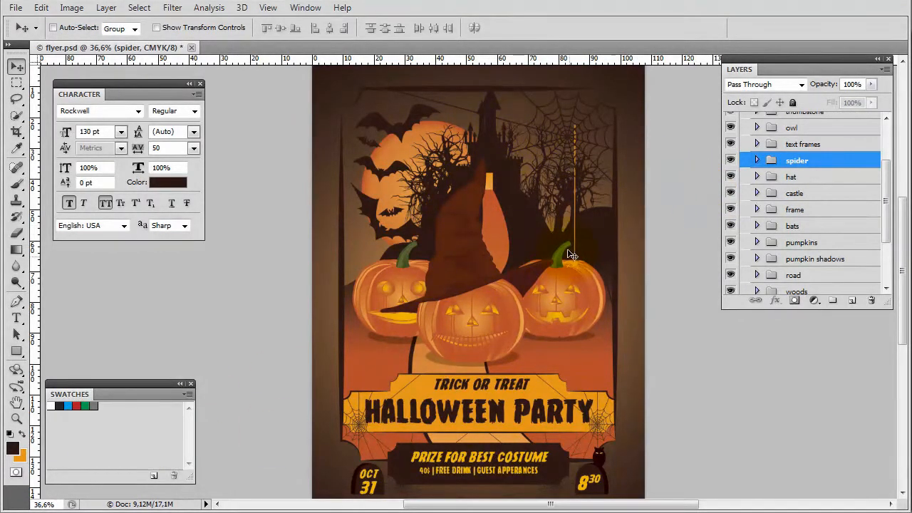
Add the dark brown foreground colour to the swatches
{"action": "left_click", "coordinate": [12, 451]}
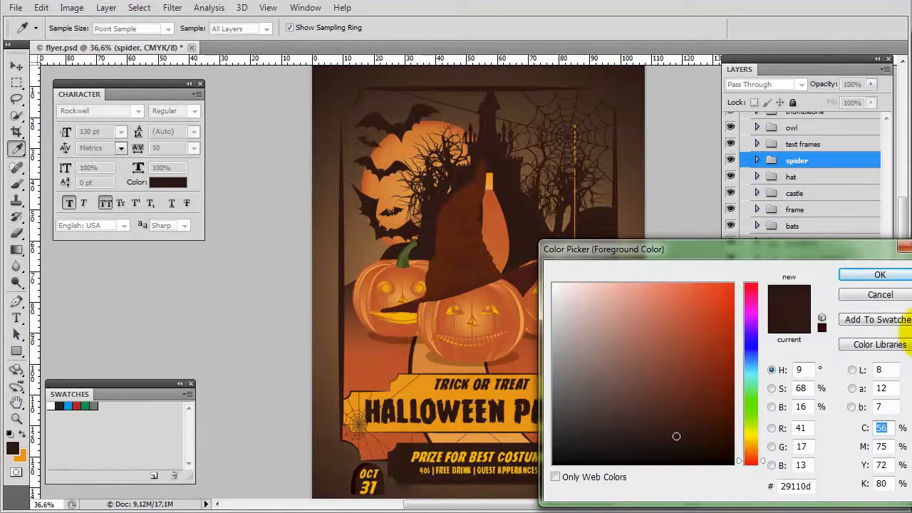
{"action": "left_click", "coordinate": [895, 323]}
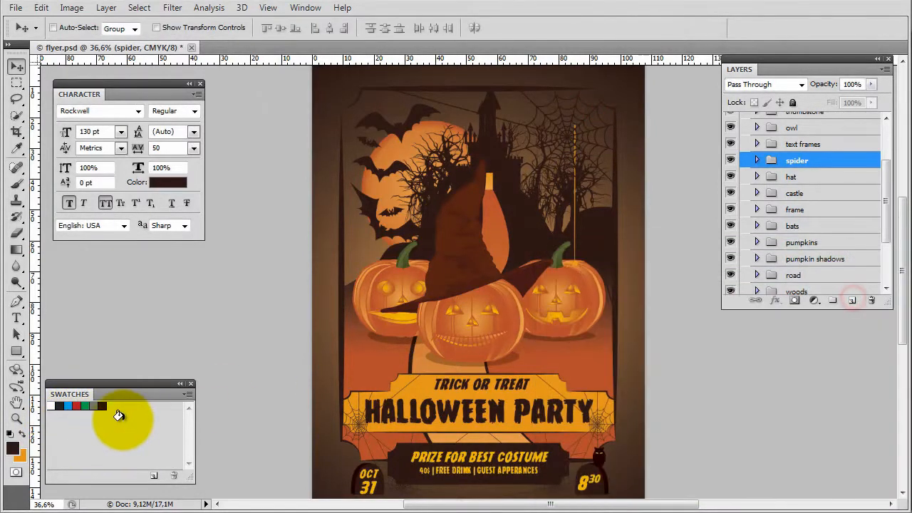
{"action": "left_click", "coordinate": [186, 391]}
{"action": "left_click", "coordinate": [186, 391]}
{"action": "left_click_drag", "start_coordinate": [143, 381], "coordinate": [146, 423]}
{"action": "left_click", "coordinate": [191, 436]}
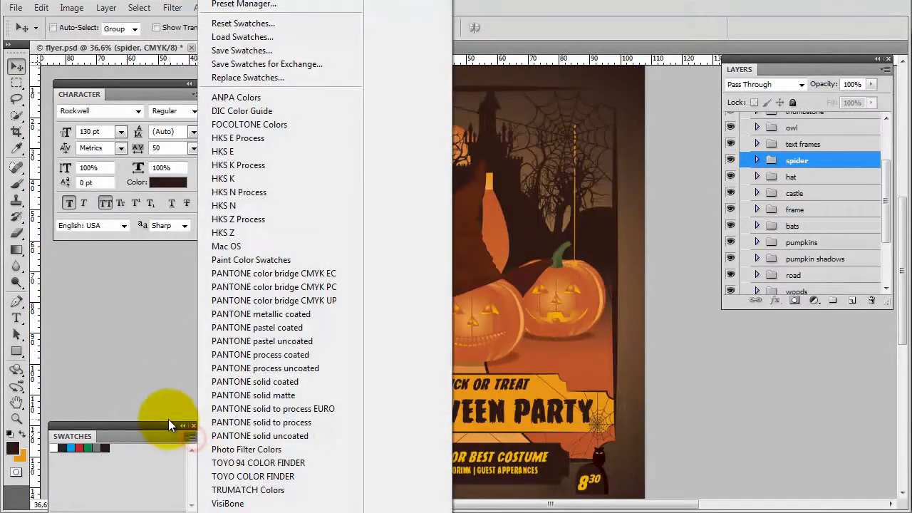
{"action": "left_click", "coordinate": [171, 425]}
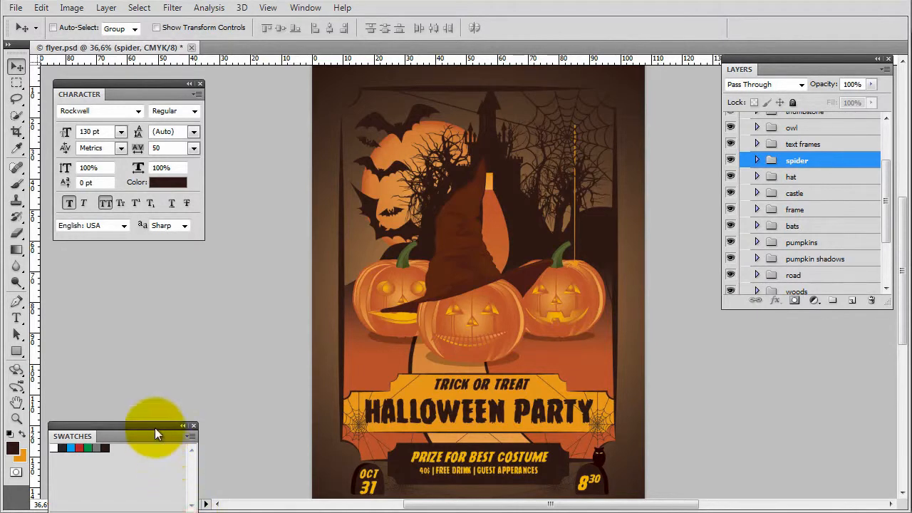
{"action": "left_click_drag", "start_coordinate": [153, 428], "coordinate": [153, 467]}
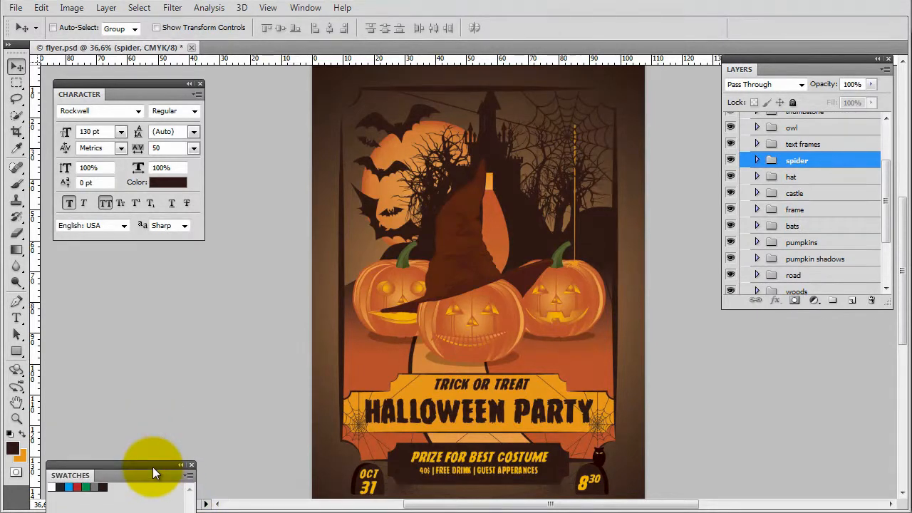
{"action": "left_click", "coordinate": [189, 478]}
{"action": "left_click", "coordinate": [189, 479]}
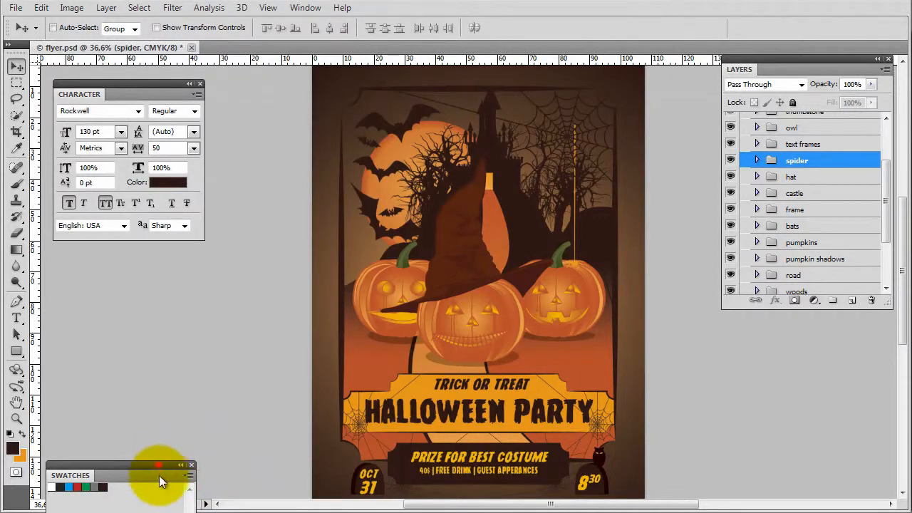
{"action": "left_click_drag", "start_coordinate": [163, 480], "coordinate": [160, 499]}
{"action": "left_click", "coordinate": [196, 505]}
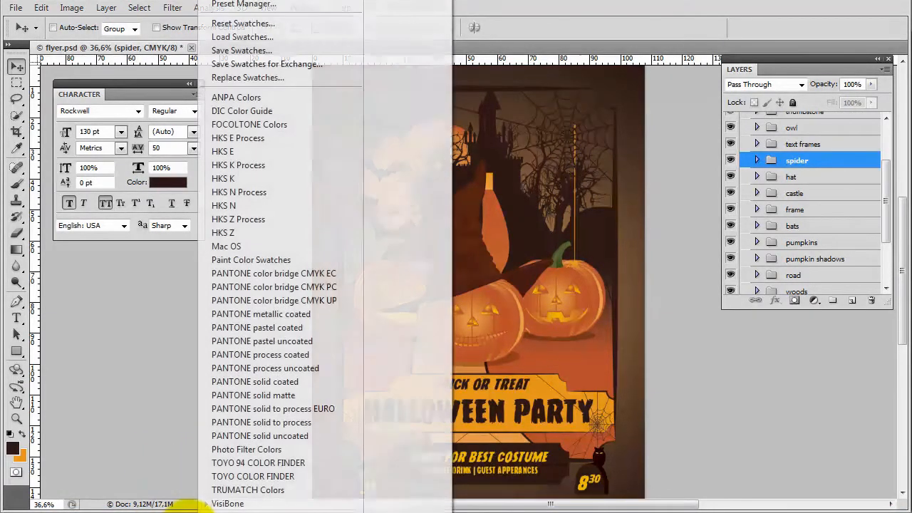
{"action": "left_click", "coordinate": [191, 503]}
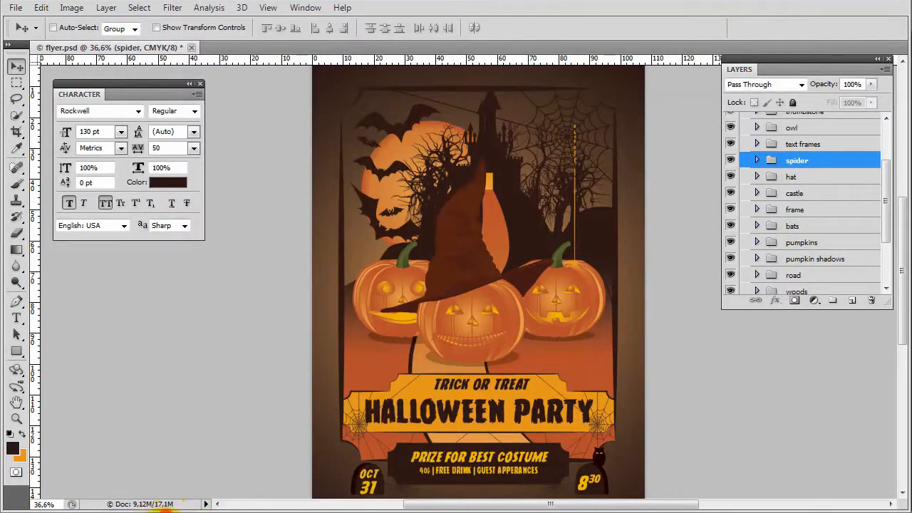
{"action": "left_click", "coordinate": [192, 503]}
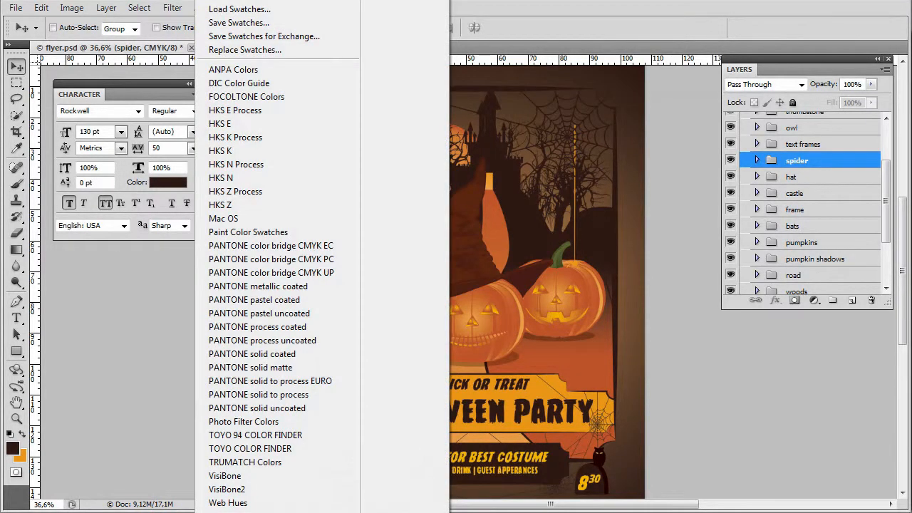
{"action": "left_click", "coordinate": [192, 503]}
{"action": "left_click_drag", "start_coordinate": [164, 507], "coordinate": [327, 82]}
{"action": "left_click", "coordinate": [348, 98]}
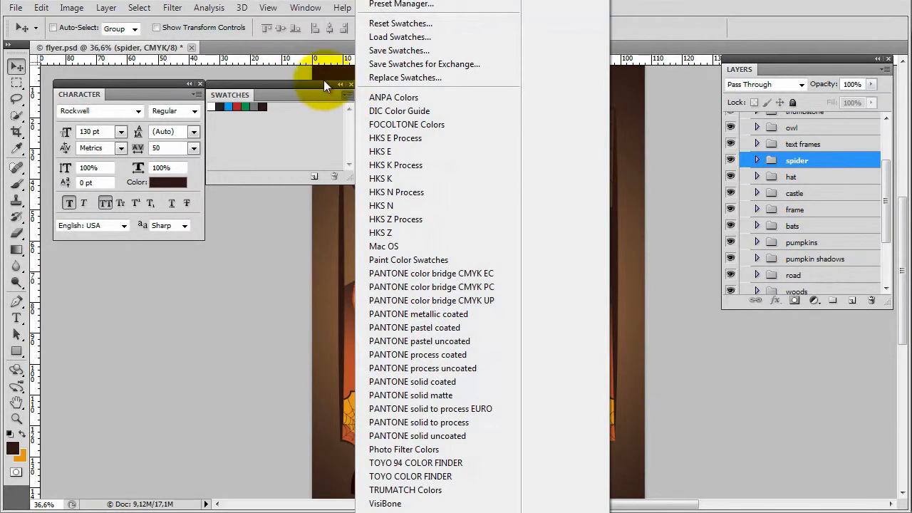
{"action": "left_click", "coordinate": [324, 84]}
{"action": "left_click_drag", "start_coordinate": [304, 81], "coordinate": [468, 12]}
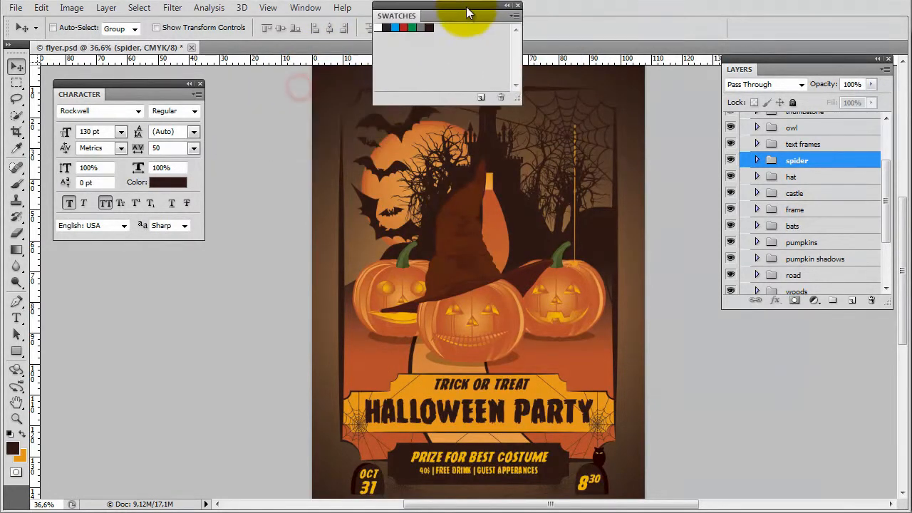
{"action": "left_click", "coordinate": [512, 15]}
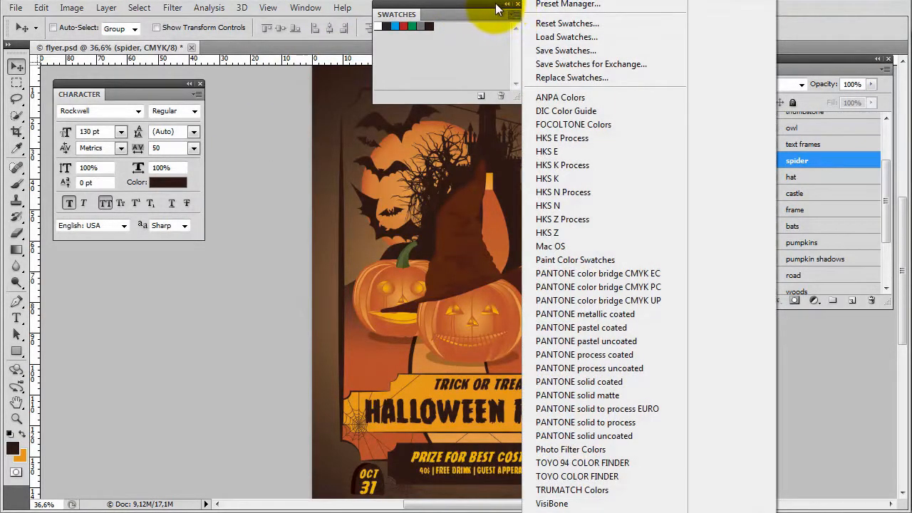
{"action": "left_click", "coordinate": [490, 12]}
Save the dark brown foreground colour as a new swatch named Swatch 7 and place the Swatches panel below the Character panel
{"action": "left_click_drag", "start_coordinate": [487, 14], "coordinate": [290, 141]}
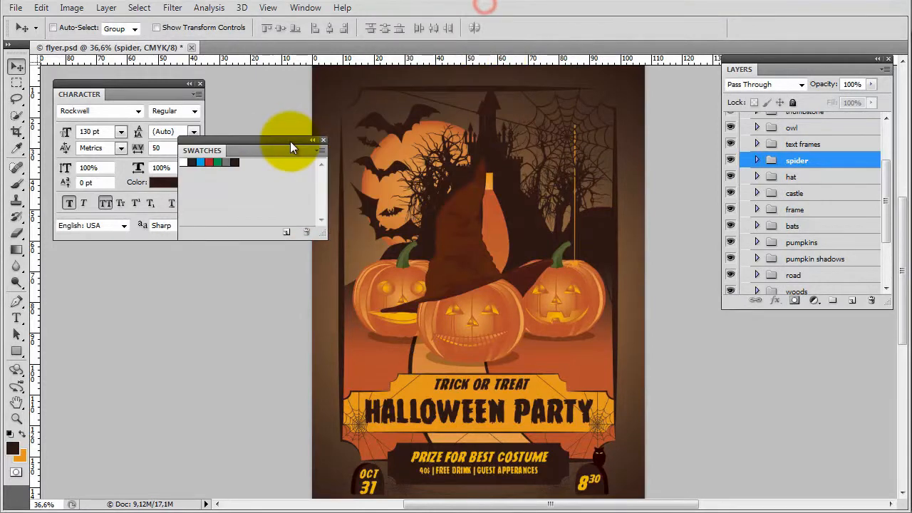
{"action": "left_click", "coordinate": [316, 148]}
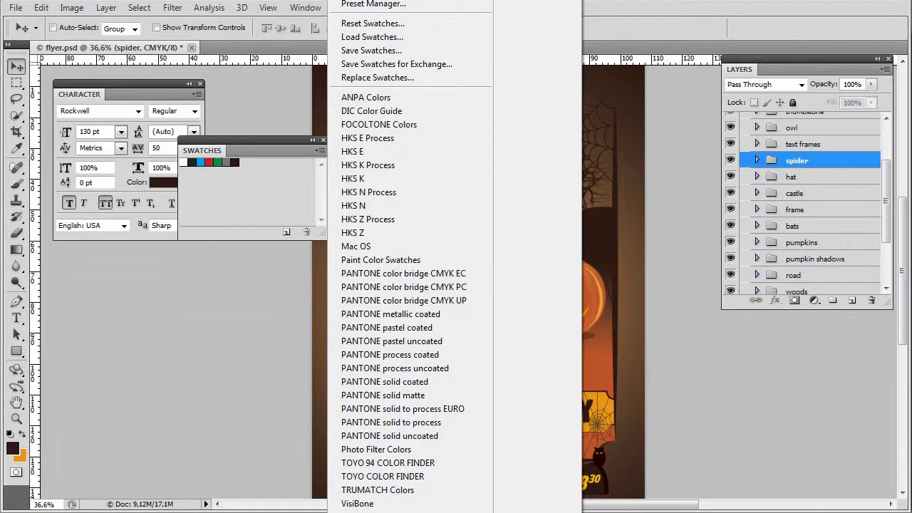
{"action": "left_click", "coordinate": [378, 2]}
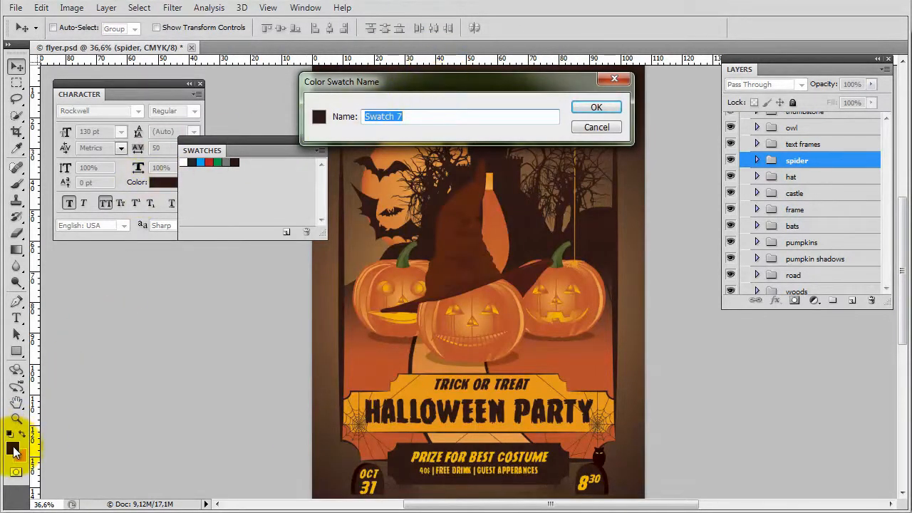
{"action": "left_click", "coordinate": [597, 107]}
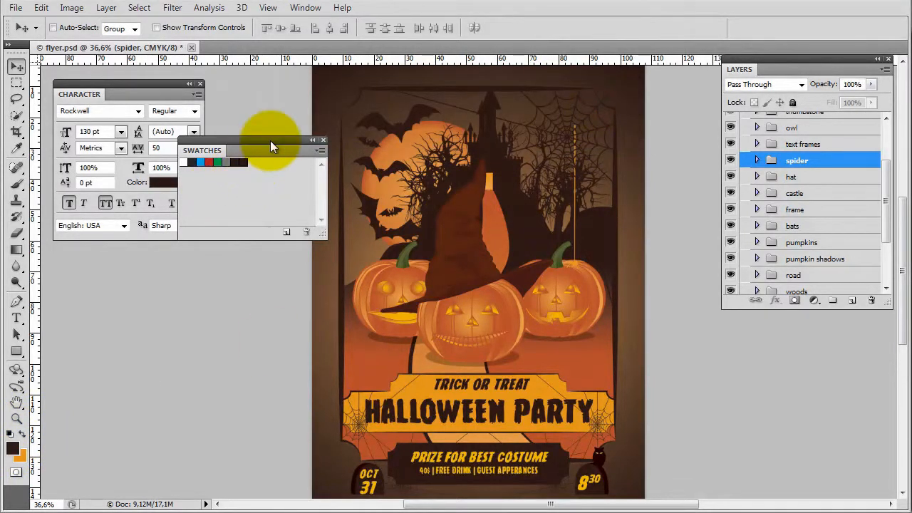
{"action": "left_click_drag", "start_coordinate": [270, 141], "coordinate": [195, 283]}
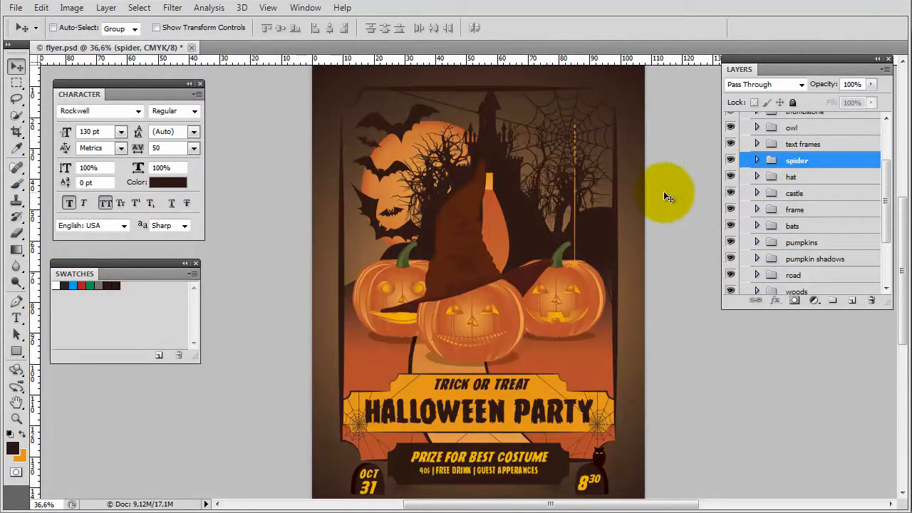
Expand the pumpkin shadows group to examine its shadow layers
{"action": "scroll", "coordinate": [521, 253], "scroll_direction": "down", "scroll_amount": 2}
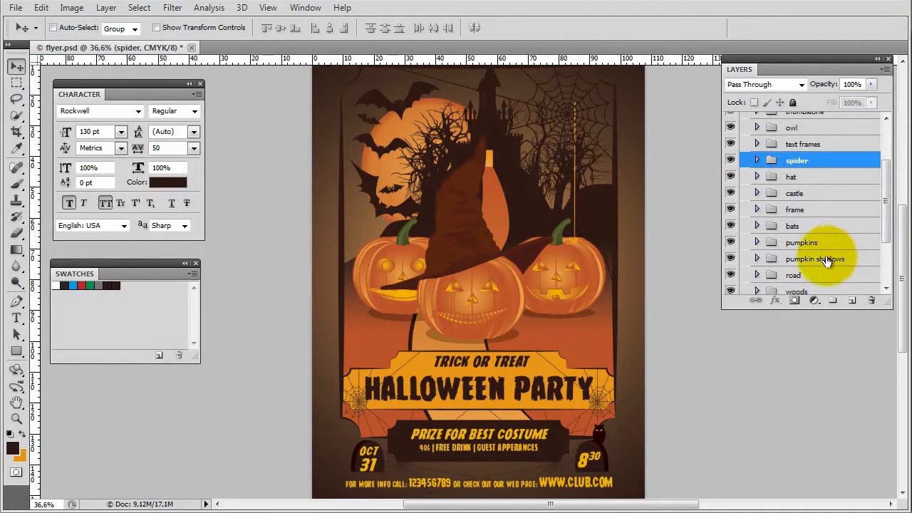
{"action": "left_click", "coordinate": [769, 258]}
{"action": "left_click", "coordinate": [757, 258]}
{"action": "scroll", "coordinate": [804, 261], "scroll_direction": "down", "scroll_amount": 6}
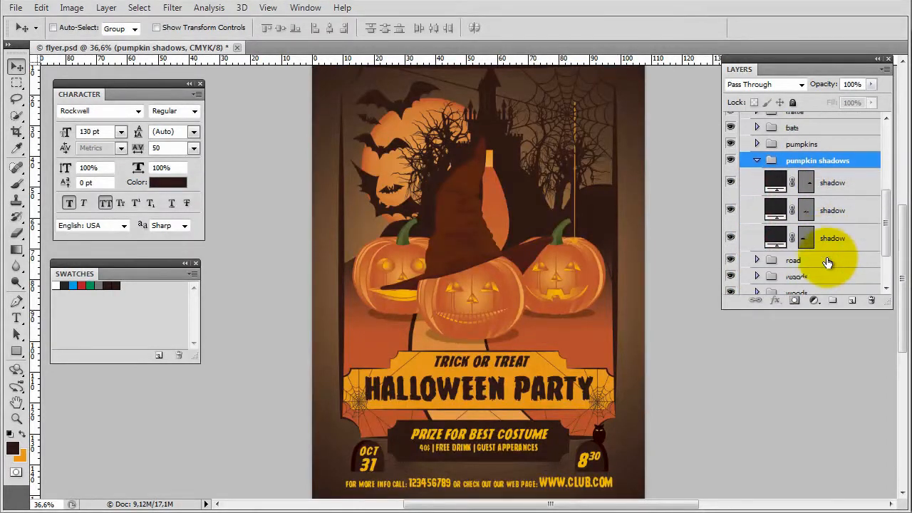
{"action": "scroll", "coordinate": [820, 250], "scroll_direction": "up", "scroll_amount": 1}
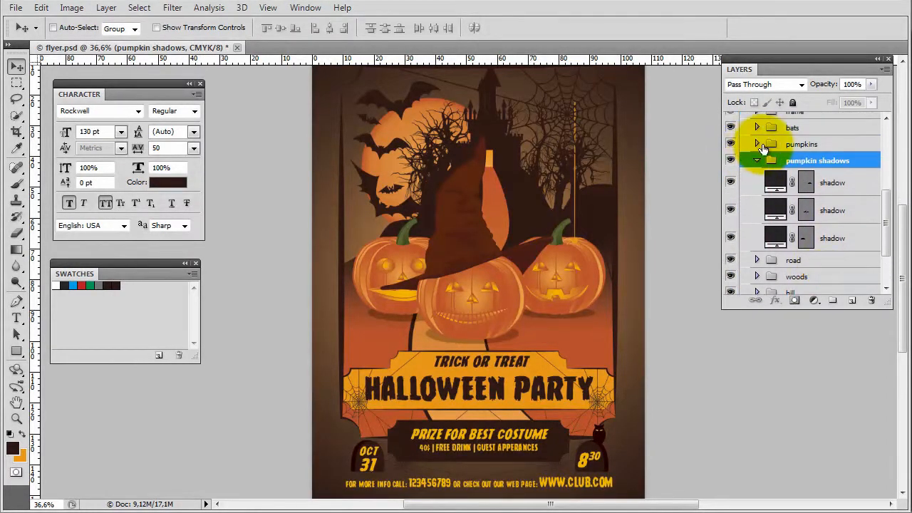
Expand the pumpkins group through pumpkin 1 and its pumpkin subgroup, then open and select the shadows and highlights group
{"action": "left_click", "coordinate": [757, 144]}
{"action": "left_click", "coordinate": [769, 161]}
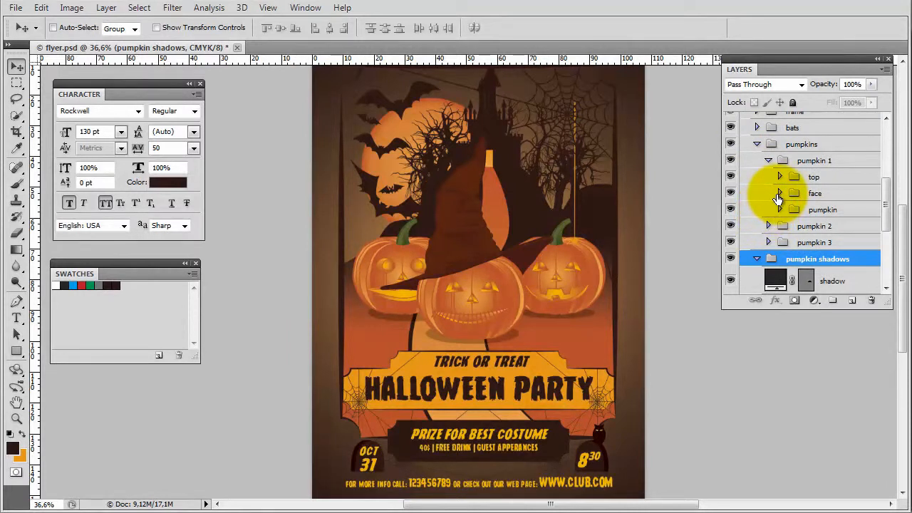
{"action": "left_click", "coordinate": [779, 208]}
{"action": "scroll", "coordinate": [781, 211], "scroll_direction": "down", "scroll_amount": 2}
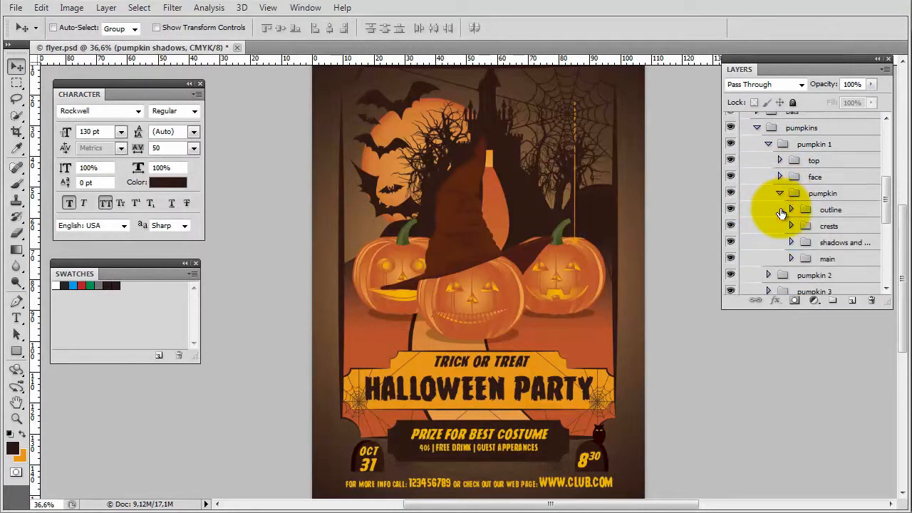
{"action": "left_click", "coordinate": [791, 193]}
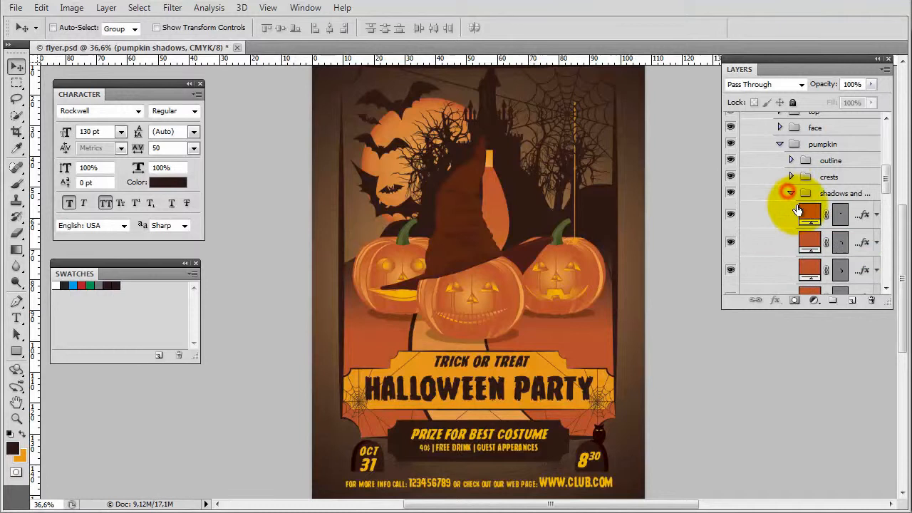
{"action": "left_click", "coordinate": [850, 193]}
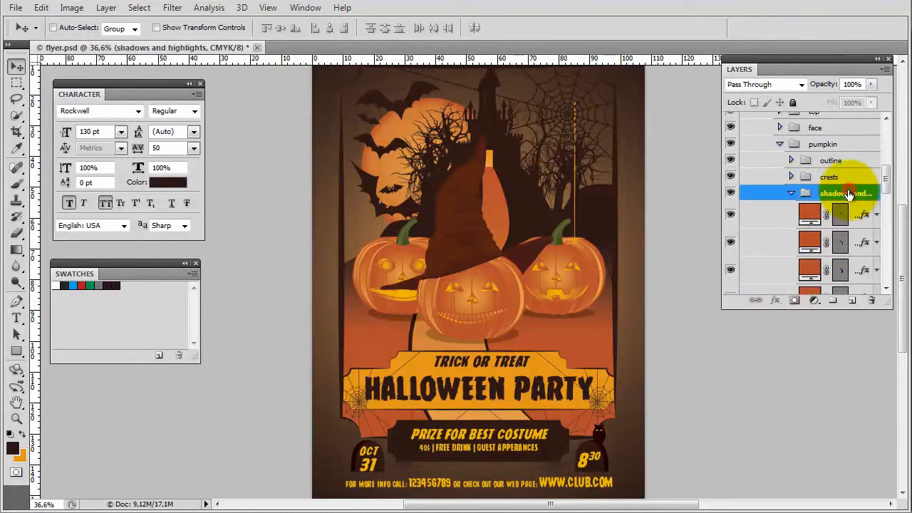
{"action": "left_click", "coordinate": [866, 216]}
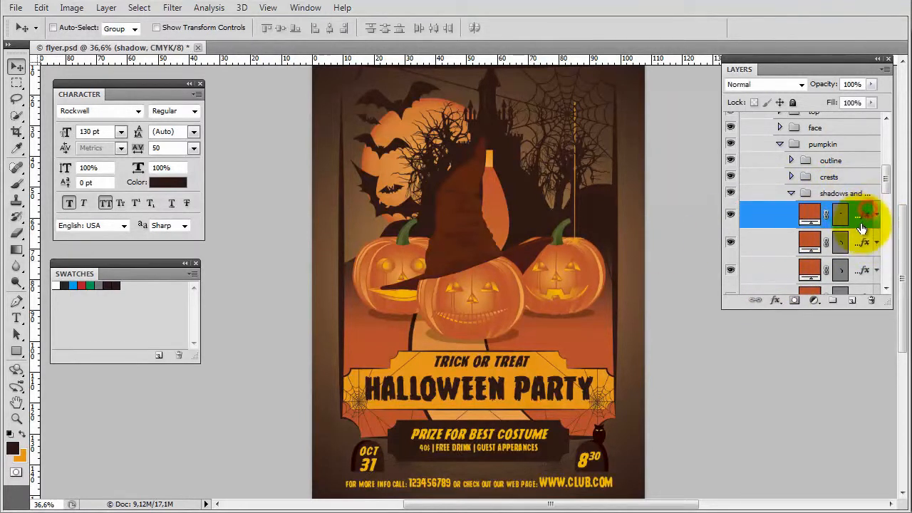
{"action": "double_click", "coordinate": [868, 216]}
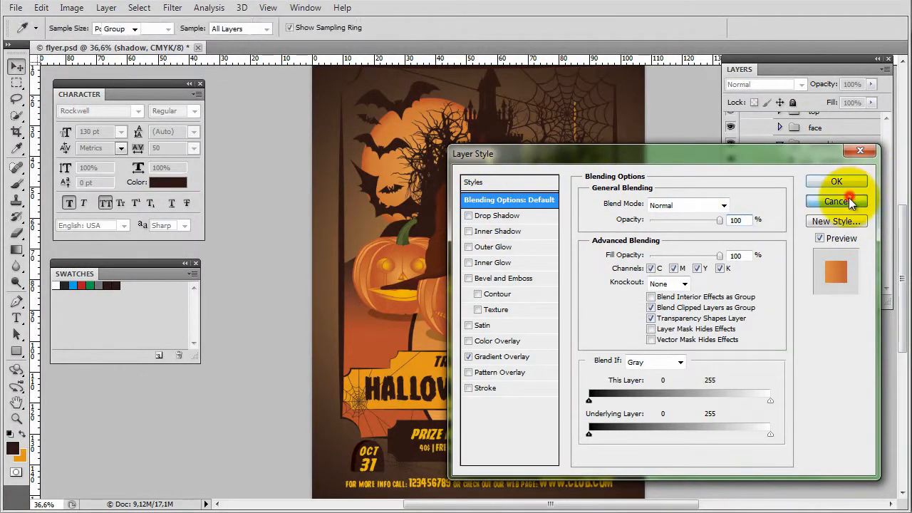
{"action": "left_click", "coordinate": [846, 194]}
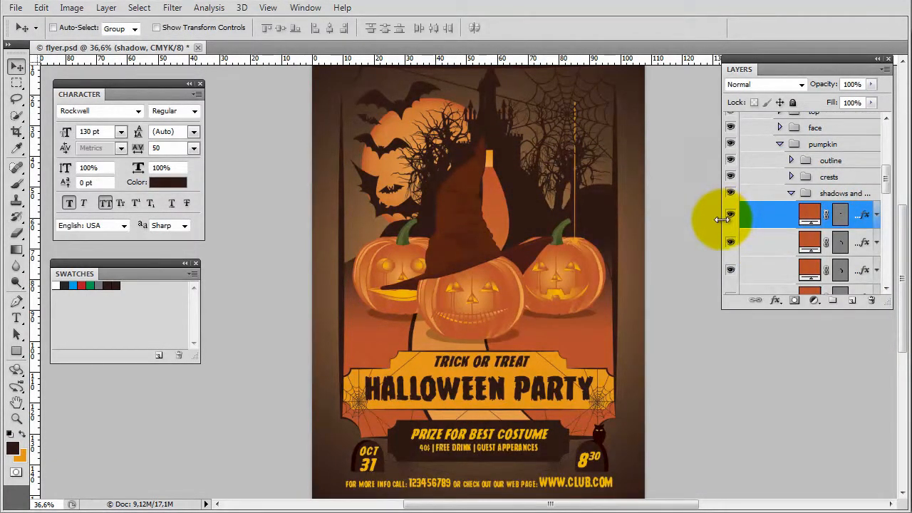
Widen the Layers panel and open the Gradient Overlay settings of the first shadow layer, keeping the flyer's pumpkins in view
{"action": "left_click_drag", "start_coordinate": [722, 219], "coordinate": [691, 220]}
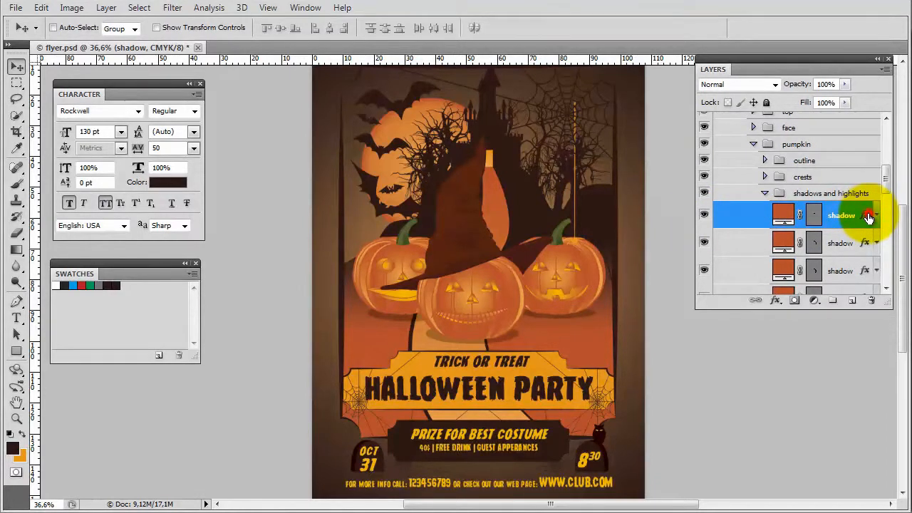
{"action": "double_click", "coordinate": [869, 217]}
{"action": "left_click_drag", "start_coordinate": [692, 152], "coordinate": [717, 129]}
{"action": "left_click", "coordinate": [551, 332]}
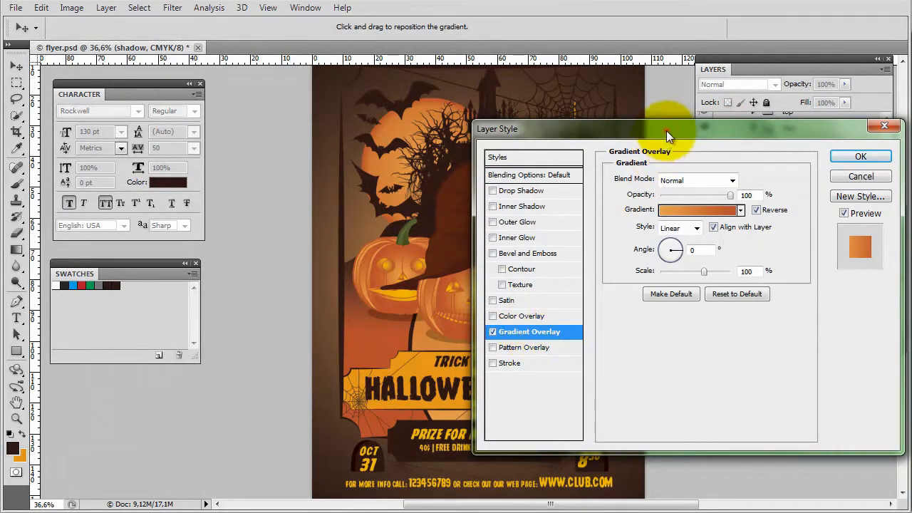
{"action": "left_click_drag", "start_coordinate": [666, 131], "coordinate": [782, 152]}
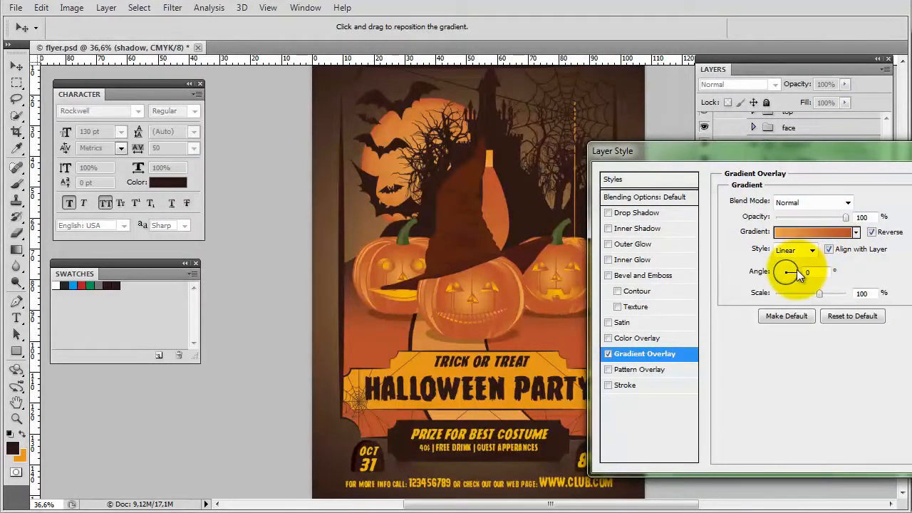
Set the gradient overlay's angle to 37° and check the available gradient styles, keeping Linear
{"action": "left_click_drag", "start_coordinate": [798, 276], "coordinate": [801, 270]}
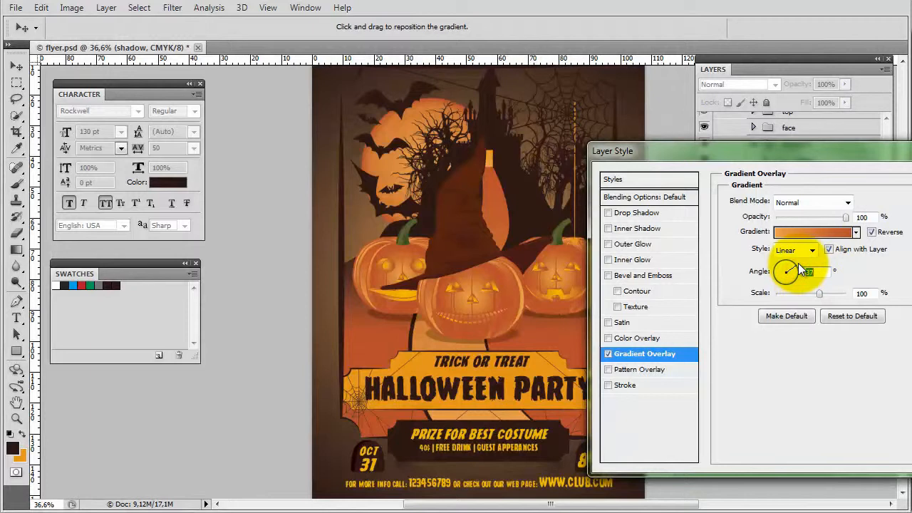
{"action": "left_click", "coordinate": [813, 249]}
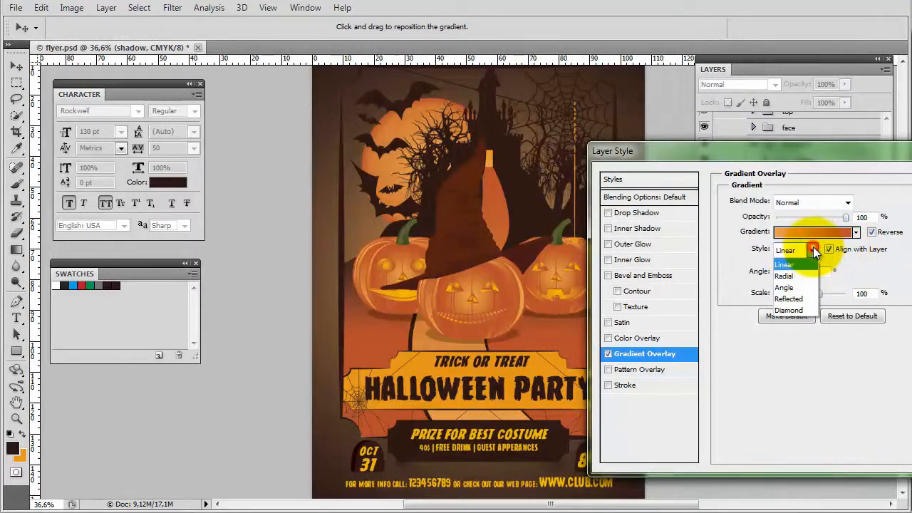
{"action": "left_click", "coordinate": [813, 249]}
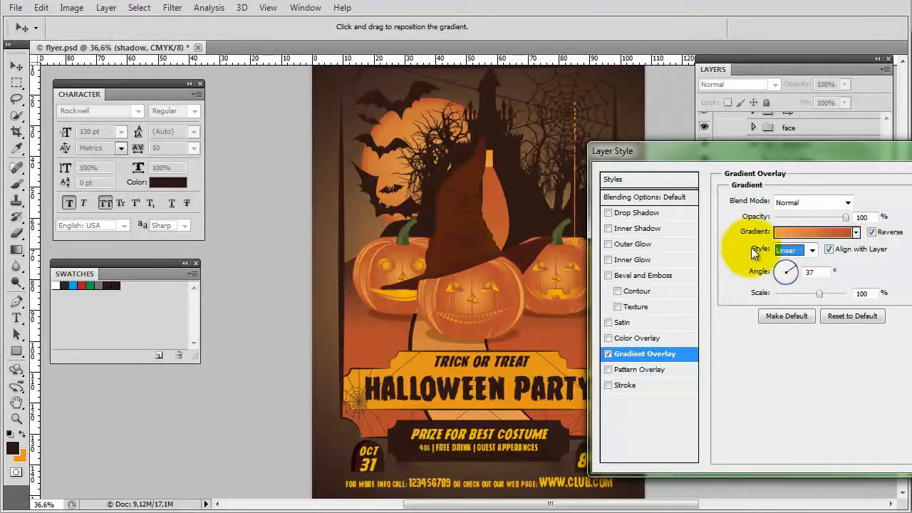
Set the overlay gradient's colour stop at location 0% to dark green #20612e
{"action": "left_click", "coordinate": [829, 231]}
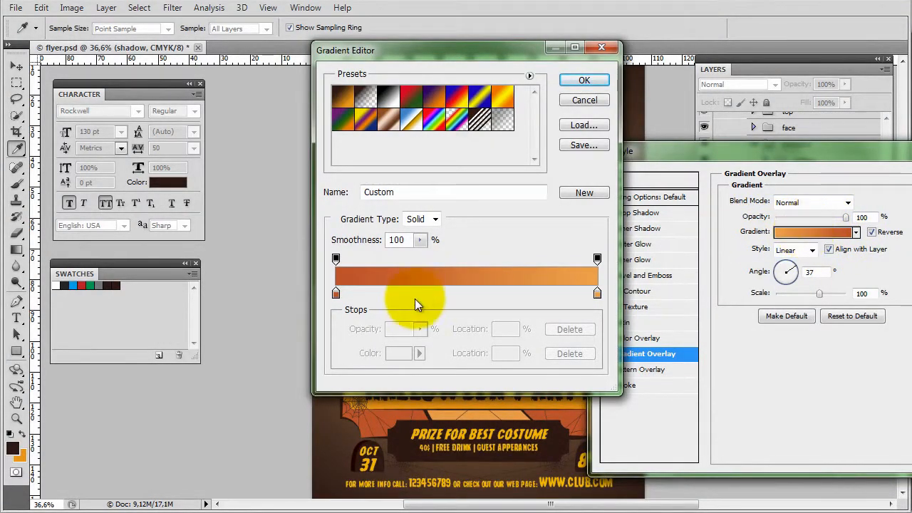
{"action": "left_click", "coordinate": [336, 294]}
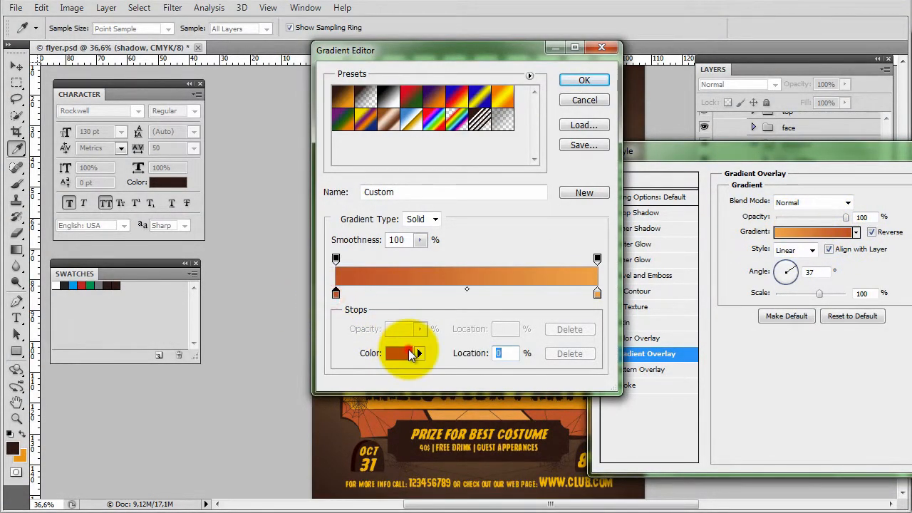
{"action": "left_click", "coordinate": [401, 353]}
{"action": "left_click_drag", "start_coordinate": [745, 453], "coordinate": [745, 397]}
{"action": "left_click", "coordinate": [673, 395]}
{"action": "left_click", "coordinate": [879, 275]}
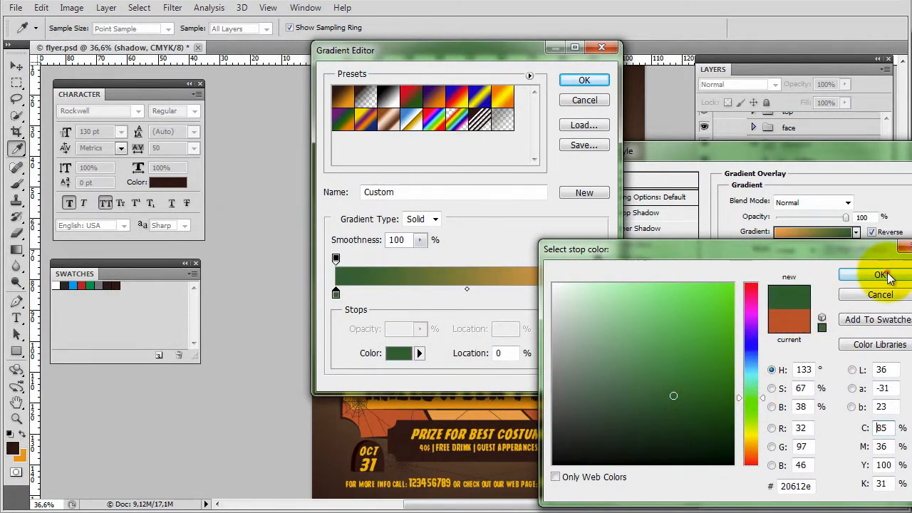
Set the gradient's colour stop at location 100% to a bright lime green and apply the Gradient Overlay to the first shadow layer
{"action": "left_click", "coordinate": [597, 293]}
{"action": "left_click", "coordinate": [399, 353]}
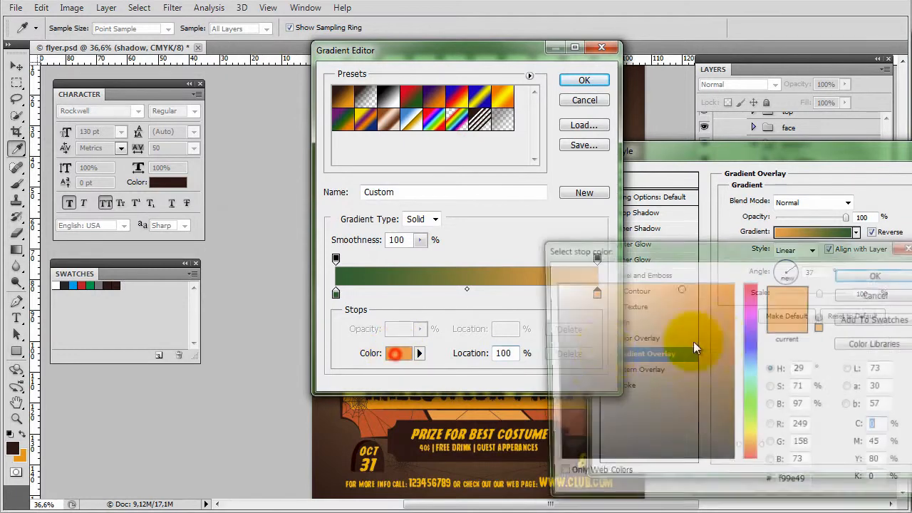
{"action": "left_click", "coordinate": [756, 424]}
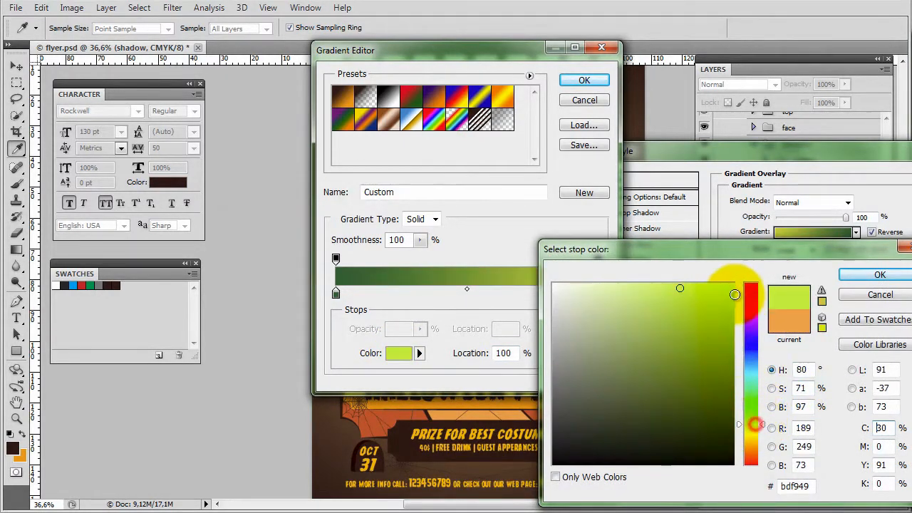
{"action": "left_click", "coordinate": [734, 291]}
{"action": "left_click", "coordinate": [876, 275]}
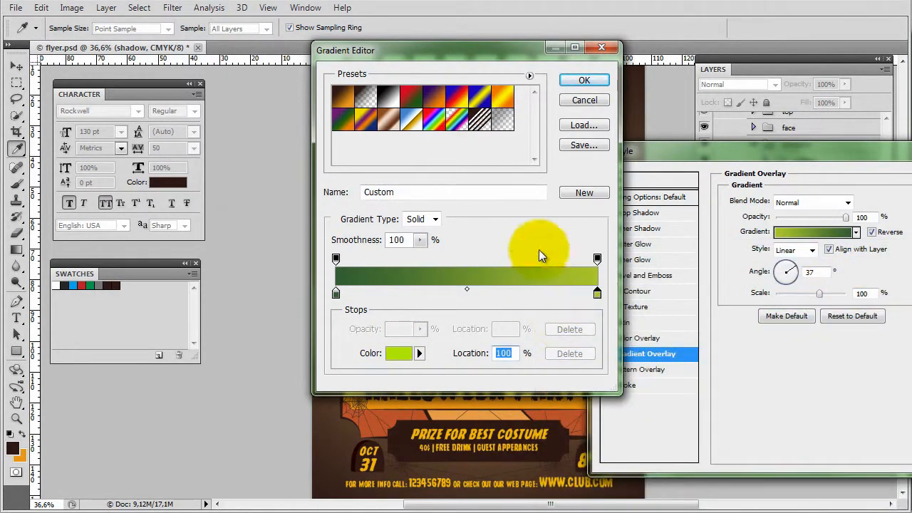
{"action": "left_click", "coordinate": [598, 79]}
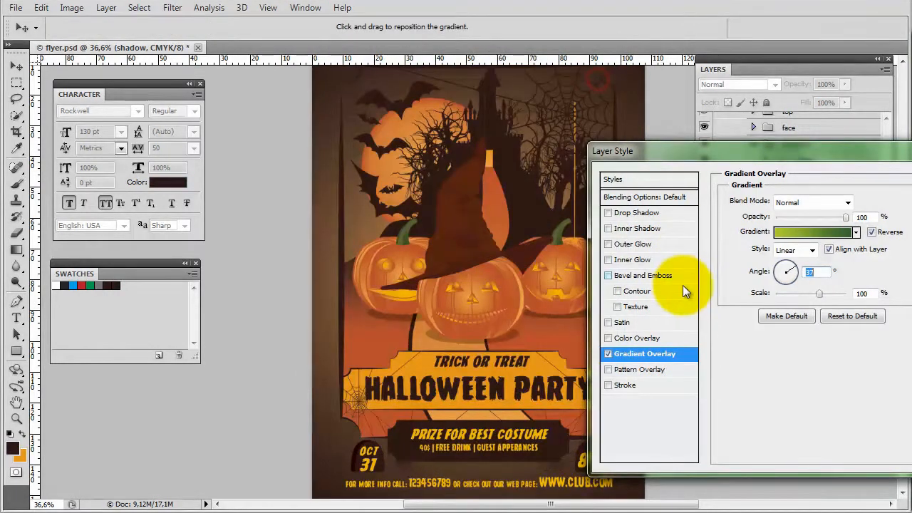
{"action": "key", "text": "Return"}
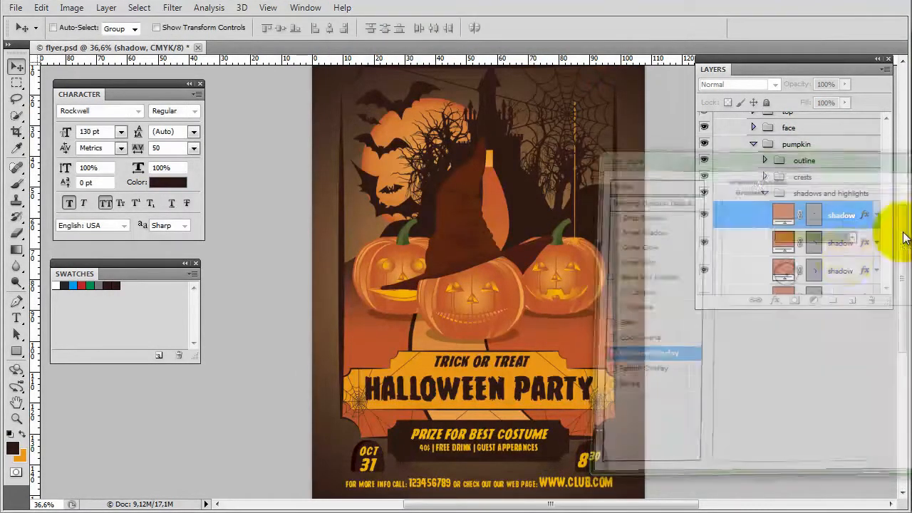
Hide the hat group and check the recoloured shadow on the front pumpkin up close
{"action": "left_click", "coordinate": [703, 215]}
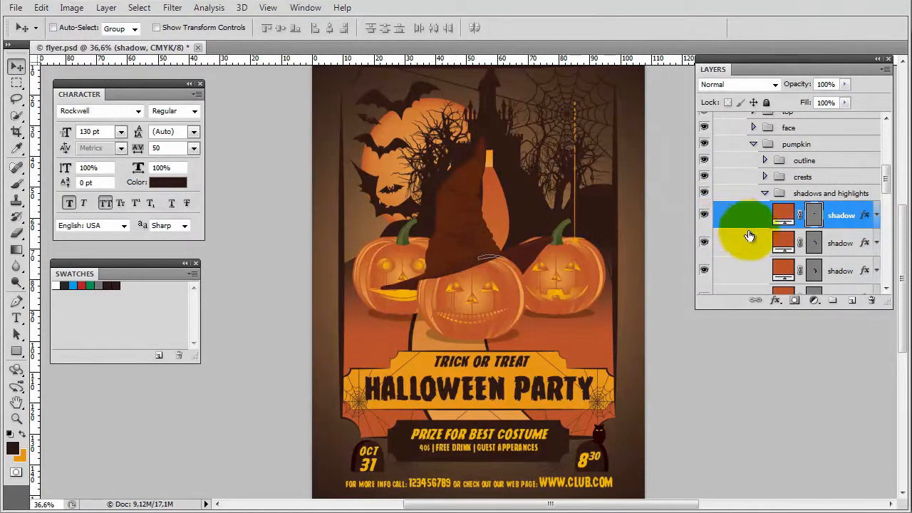
{"action": "scroll", "coordinate": [747, 235], "scroll_direction": "up", "scroll_amount": 5}
{"action": "scroll", "coordinate": [750, 235], "scroll_direction": "up", "scroll_amount": 1}
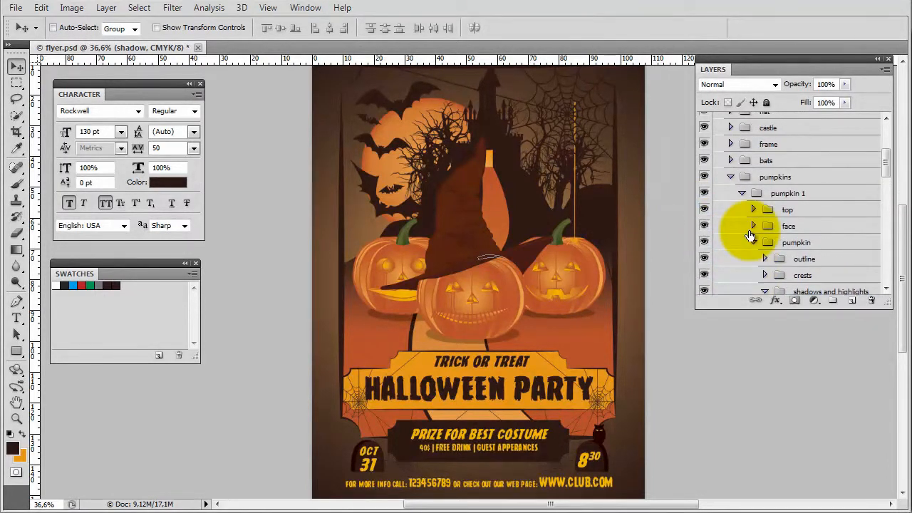
{"action": "scroll", "coordinate": [750, 236], "scroll_direction": "up", "scroll_amount": 2}
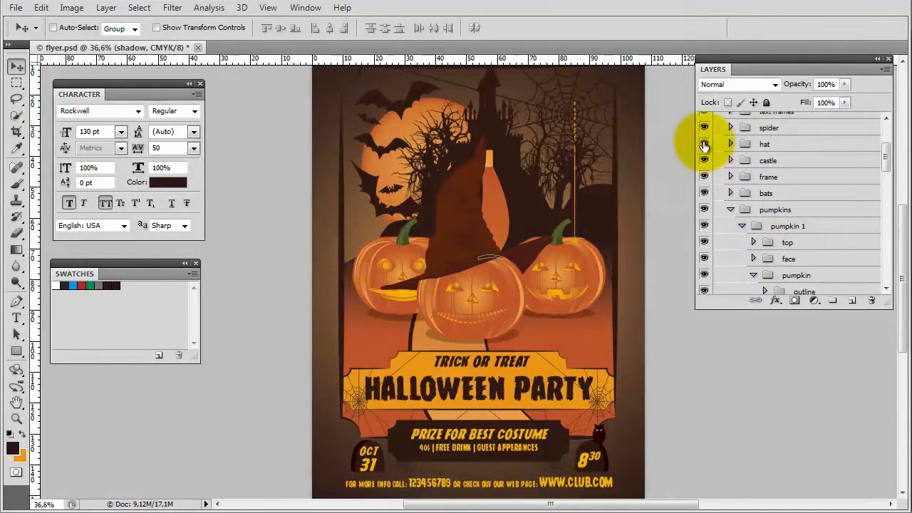
{"action": "left_click", "coordinate": [704, 143]}
{"action": "scroll", "coordinate": [498, 267], "scroll_direction": "up", "scroll_amount": 5}
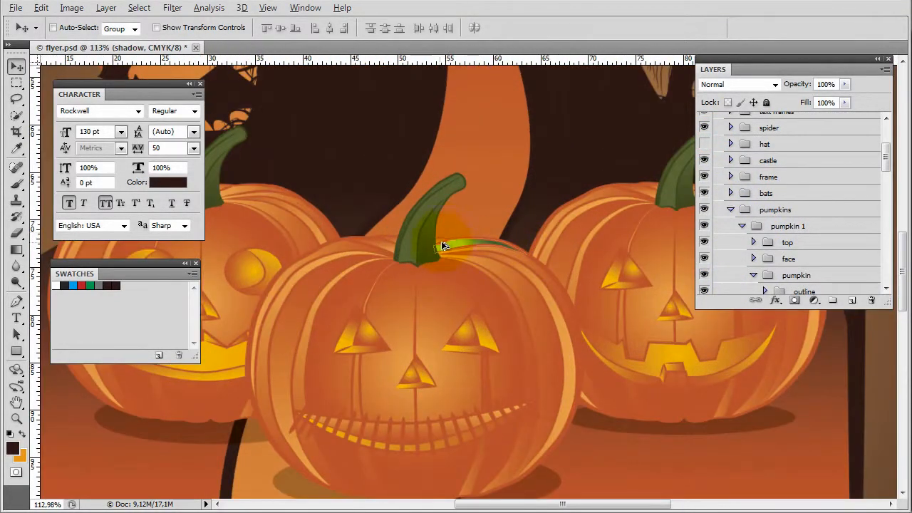
{"action": "scroll", "coordinate": [489, 245], "scroll_direction": "down", "scroll_amount": 3}
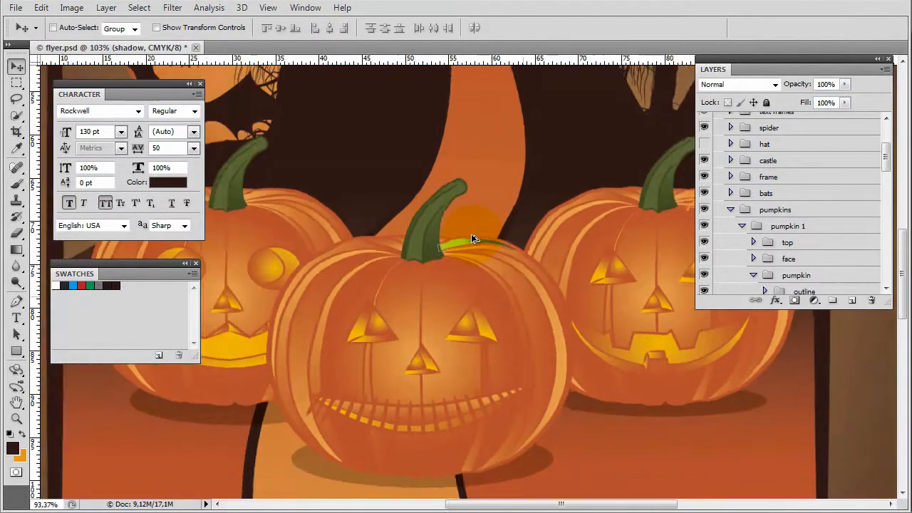
{"action": "scroll", "coordinate": [491, 311], "scroll_direction": "down", "scroll_amount": 1}
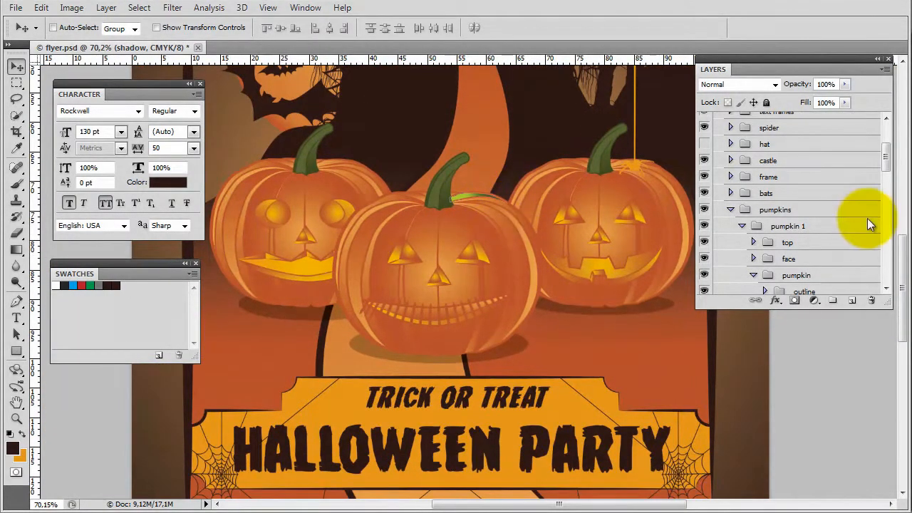
Copy the layer style of the first shadow layer in pumpkin 1's shadows and highlights group
{"action": "scroll", "coordinate": [867, 218], "scroll_direction": "down", "scroll_amount": 3}
{"action": "scroll", "coordinate": [835, 204], "scroll_direction": "down", "scroll_amount": 2}
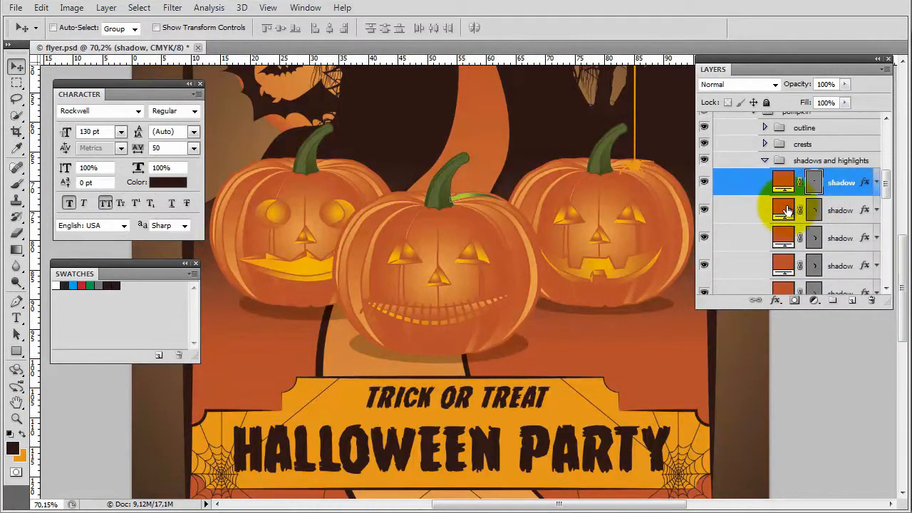
{"action": "left_click", "coordinate": [786, 209]}
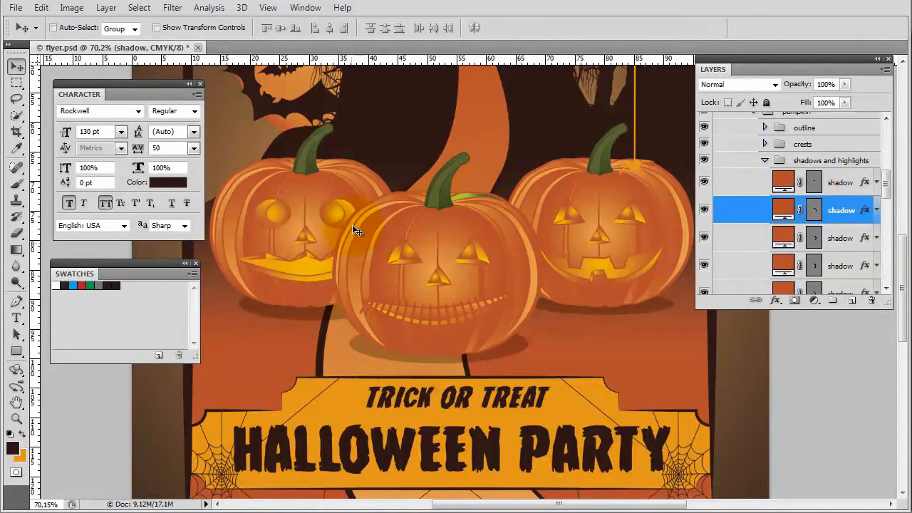
{"action": "left_click", "coordinate": [861, 184]}
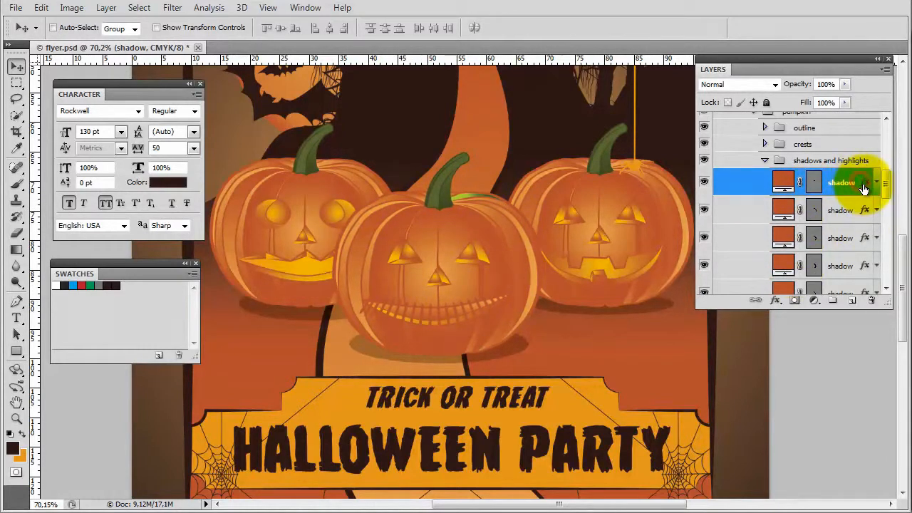
{"action": "left_click_drag", "start_coordinate": [826, 62], "coordinate": [729, 76]}
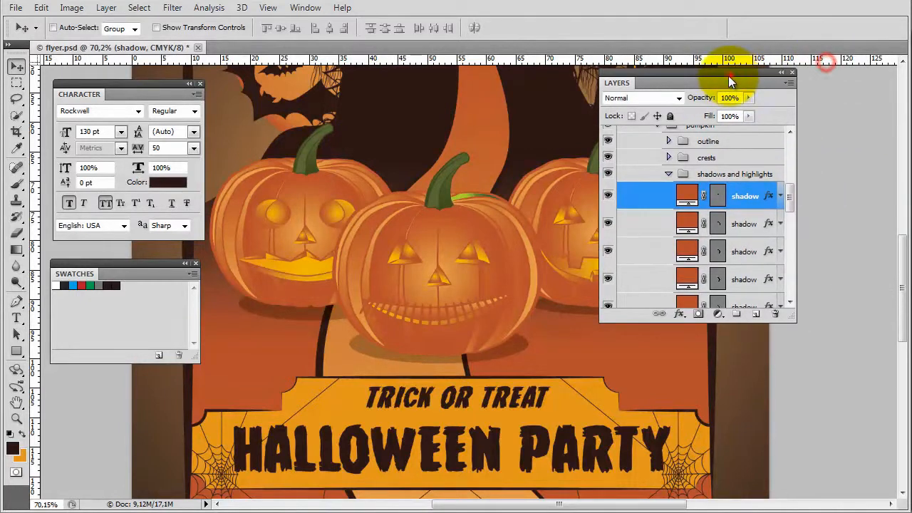
{"action": "right_click", "coordinate": [767, 195]}
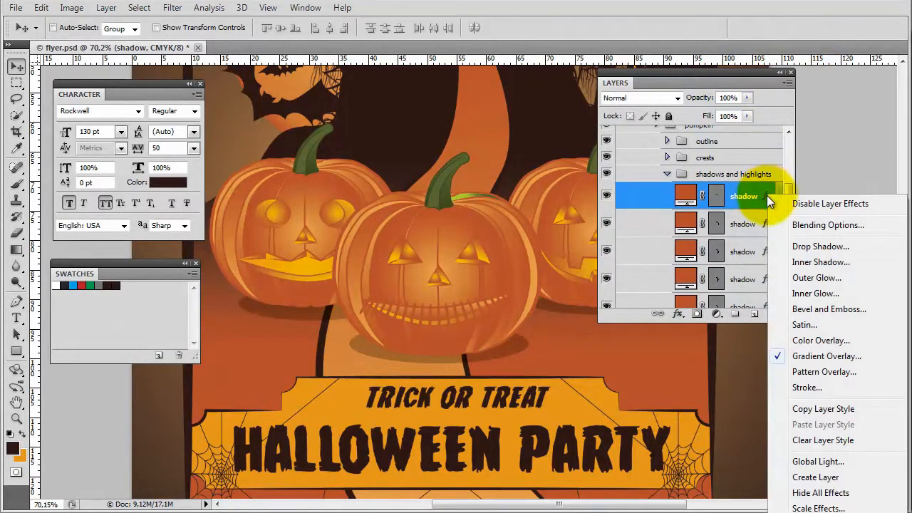
{"action": "left_click", "coordinate": [845, 409]}
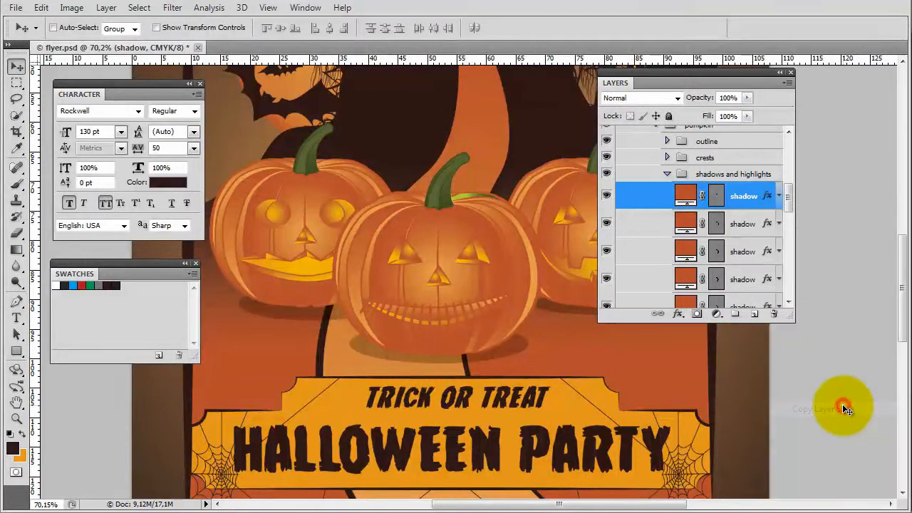
Select a range of shadow layers starting from the second one in the group and paste the copied layer style onto them
{"action": "left_click", "coordinate": [752, 229]}
{"action": "scroll", "coordinate": [744, 227], "scroll_direction": "down", "scroll_amount": 5}
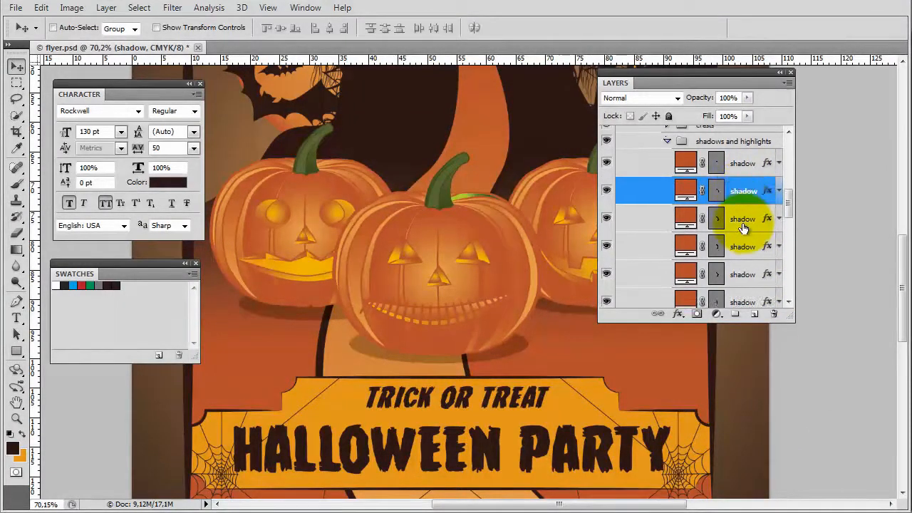
{"action": "scroll", "coordinate": [745, 244], "scroll_direction": "down", "scroll_amount": 1}
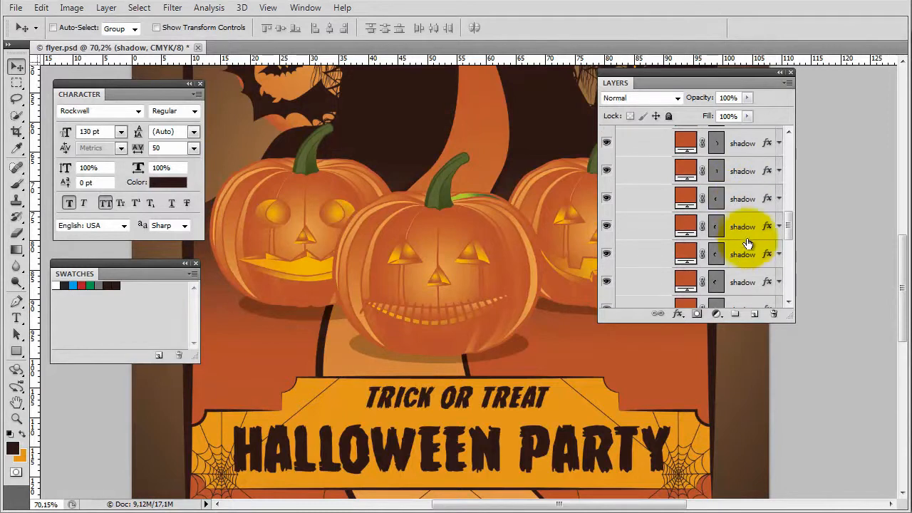
{"action": "left_click", "coordinate": [747, 235], "text": "shift"}
{"action": "right_click", "coordinate": [747, 236]}
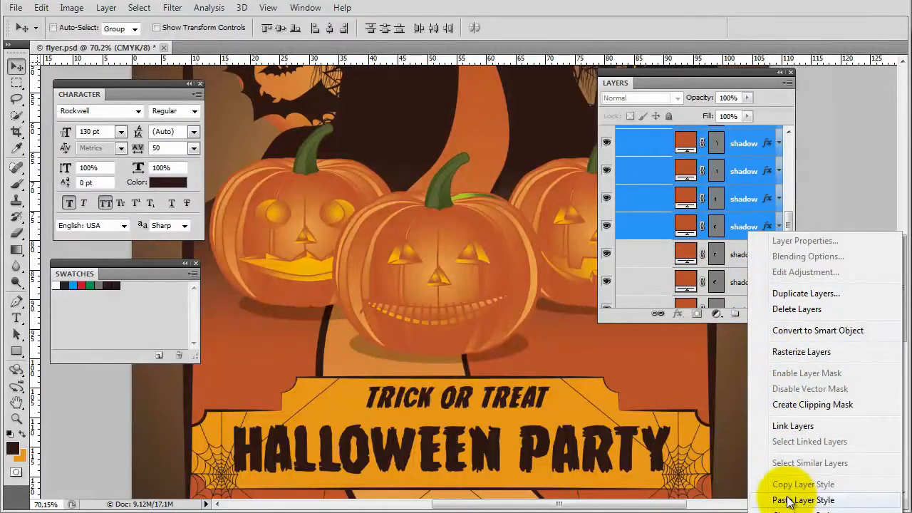
{"action": "left_click", "coordinate": [789, 500]}
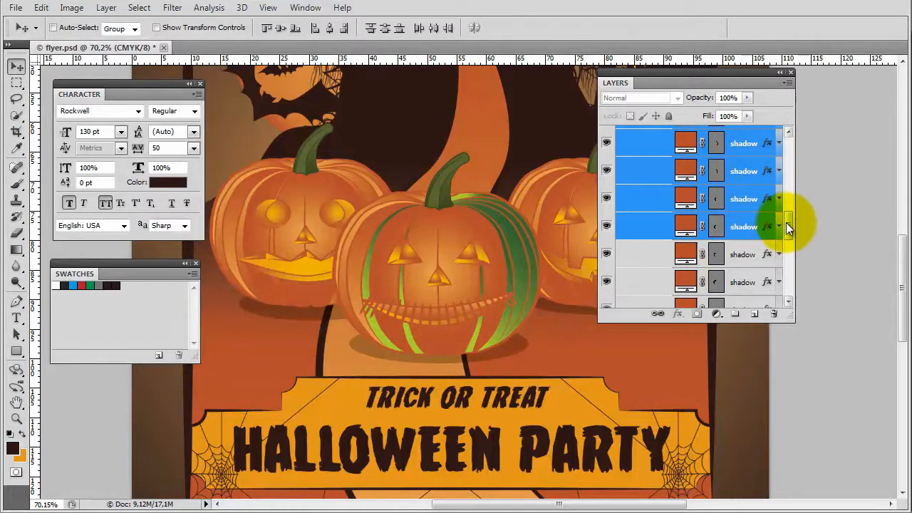
Bring the first shadow layer back into the layer list and move the Layers panel clear of the pumpkins
{"action": "mouse_move", "coordinate": [789, 223]}
{"action": "left_mouse_down"}
{"action": "mouse_move", "coordinate": [790, 184]}
{"action": "mouse_move", "coordinate": [789, 205]}
{"action": "left_mouse_up"}
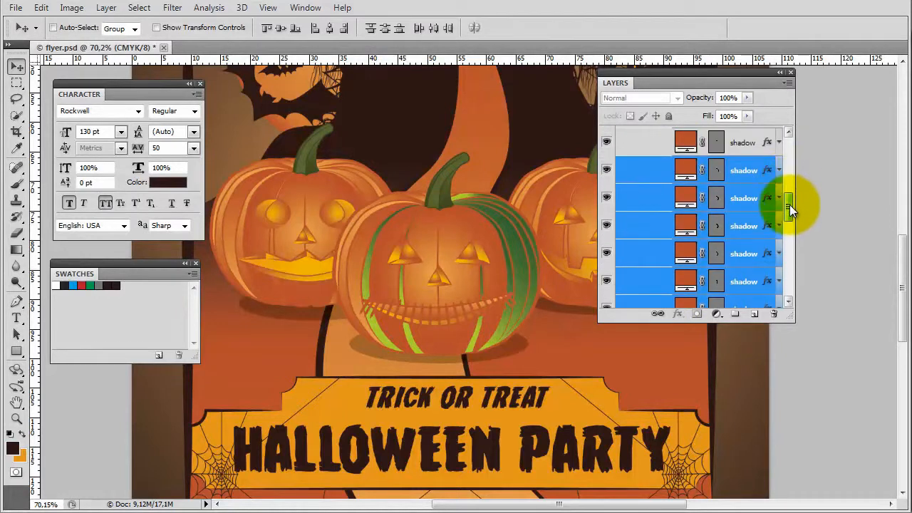
{"action": "left_click", "coordinate": [729, 74]}
{"action": "left_click_drag", "start_coordinate": [728, 74], "coordinate": [833, 125]}
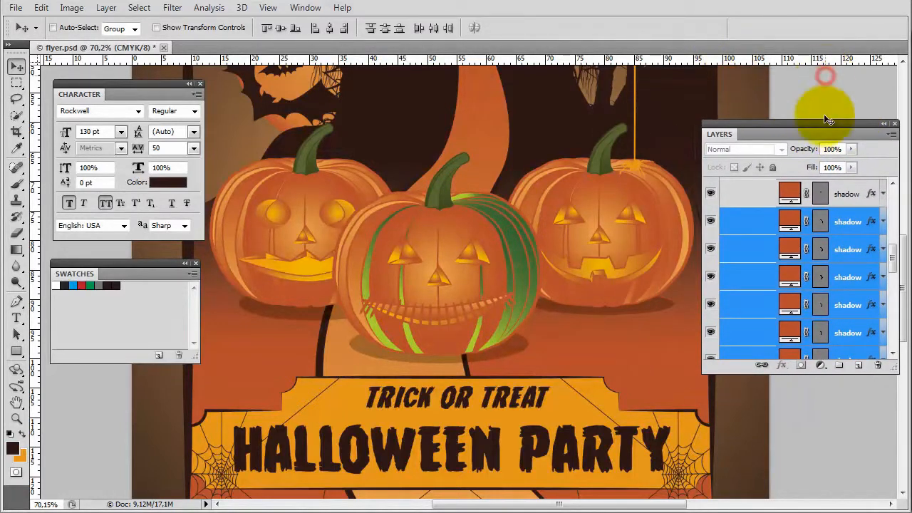
Review the first shadow layer's Layer Style settings, including its Gradient Overlay effect, and close them without changes
{"action": "left_click", "coordinate": [874, 194]}
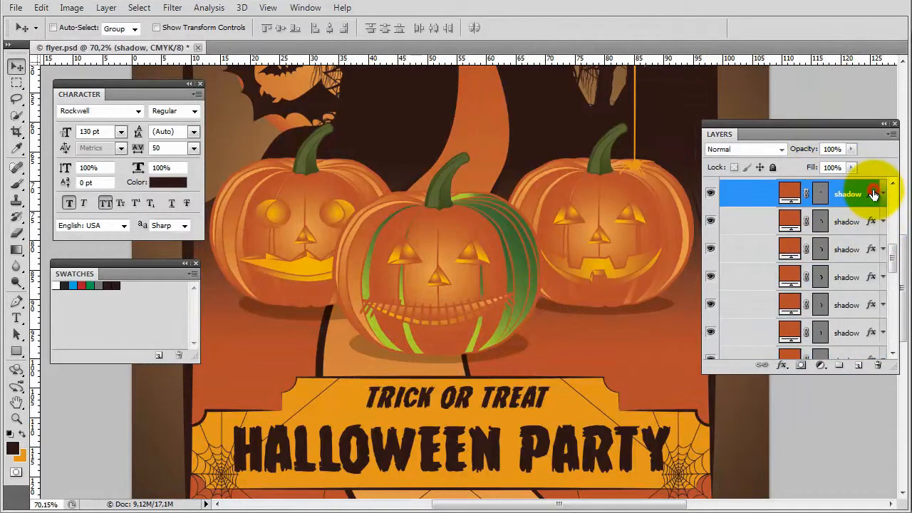
{"action": "double_click", "coordinate": [873, 193]}
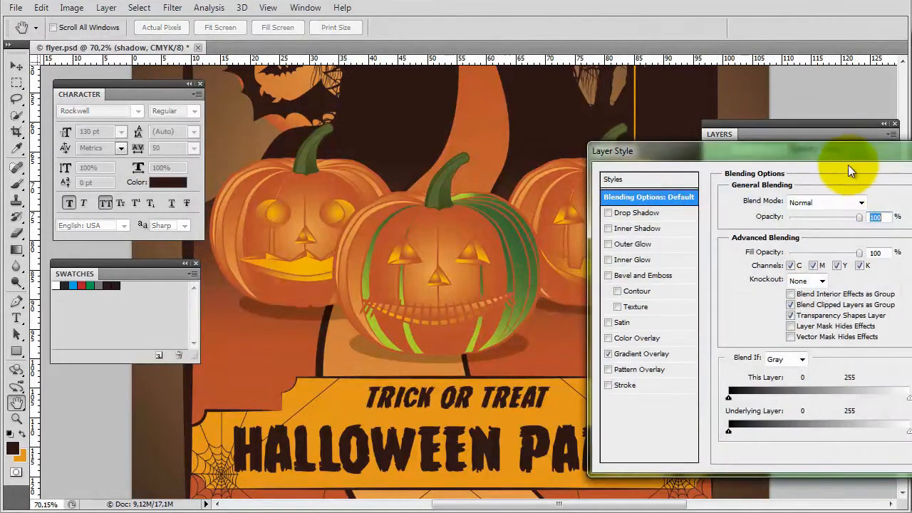
{"action": "left_click_drag", "start_coordinate": [819, 146], "coordinate": [616, 140]}
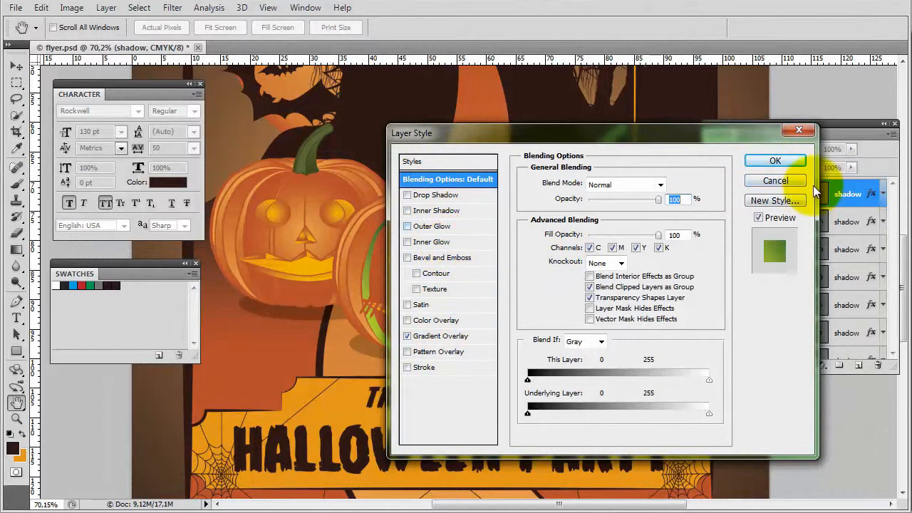
{"action": "left_click", "coordinate": [407, 334]}
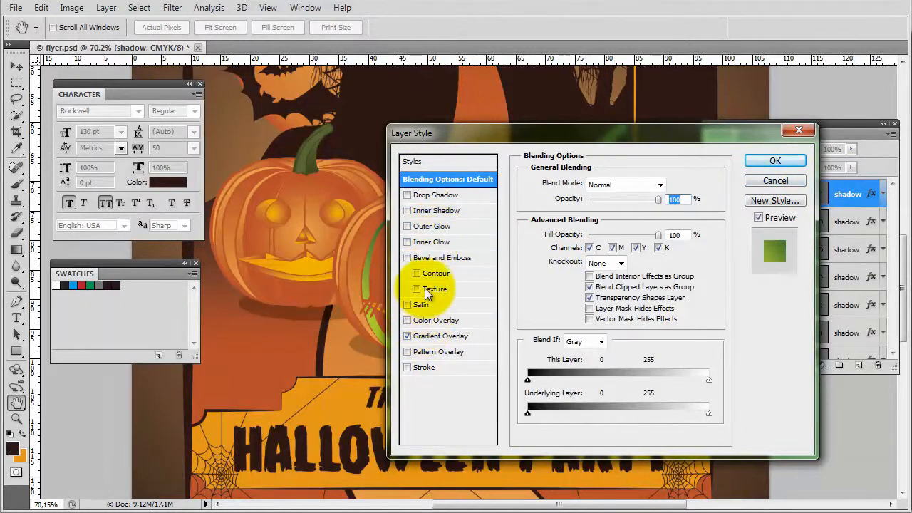
{"action": "left_click", "coordinate": [780, 181]}
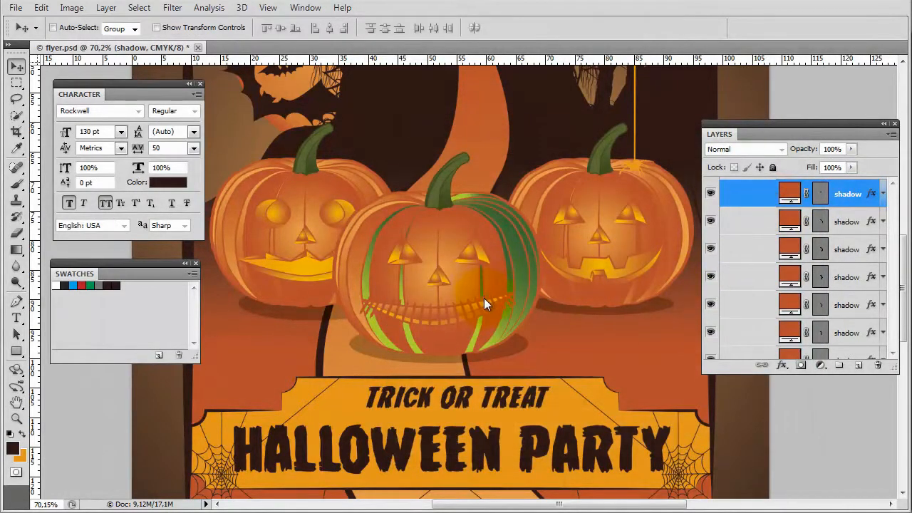
Review the recoloured front pumpkin, then collapse the shadows and highlights, pumpkin and pumpkin 1 groups
{"action": "scroll", "coordinate": [546, 204], "scroll_direction": "down", "scroll_amount": 3}
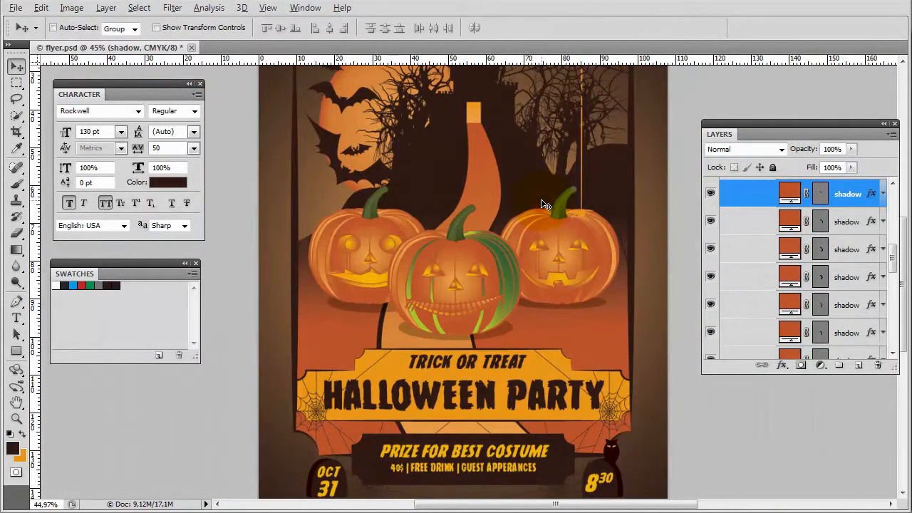
{"action": "scroll", "coordinate": [546, 204], "scroll_direction": "down", "scroll_amount": 1}
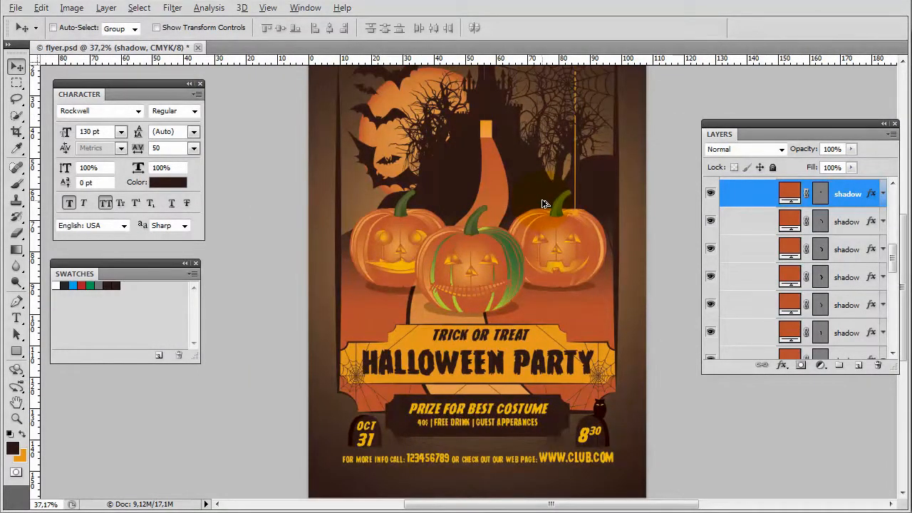
{"action": "left_click", "coordinate": [731, 193]}
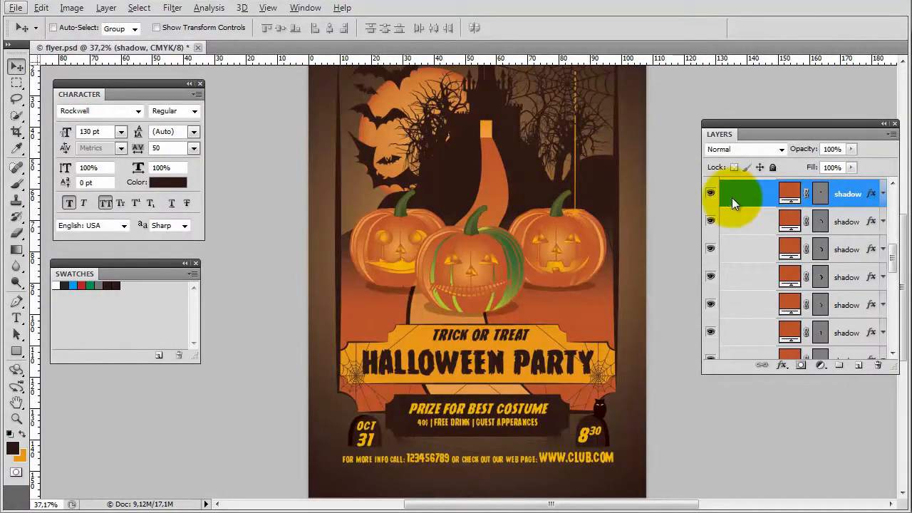
{"action": "scroll", "coordinate": [484, 293], "scroll_direction": "up", "scroll_amount": 2}
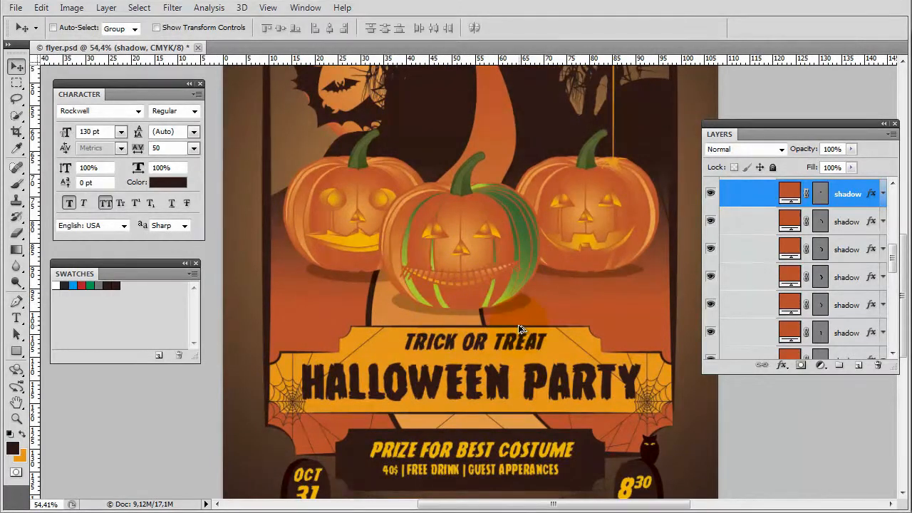
{"action": "scroll", "coordinate": [519, 329], "scroll_direction": "up", "scroll_amount": 2}
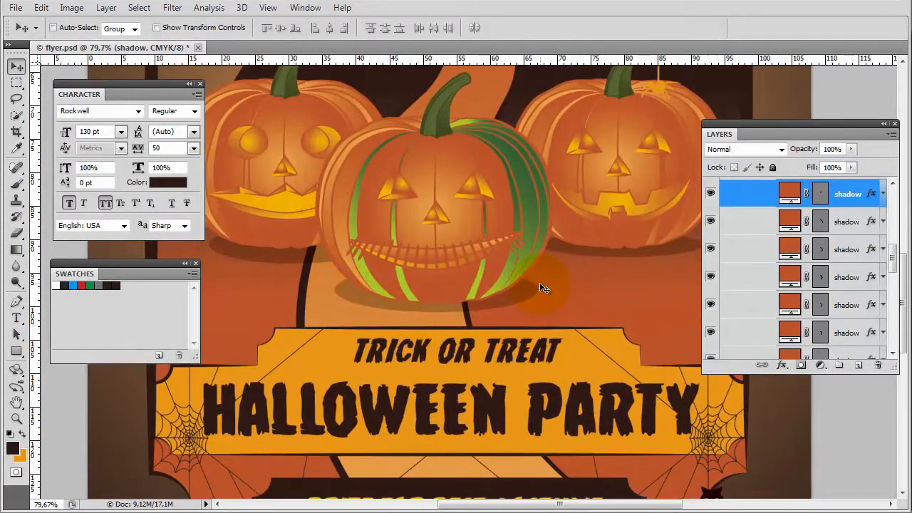
{"action": "left_click_drag", "start_coordinate": [891, 254], "coordinate": [896, 235]}
{"action": "left_click", "coordinate": [770, 304]}
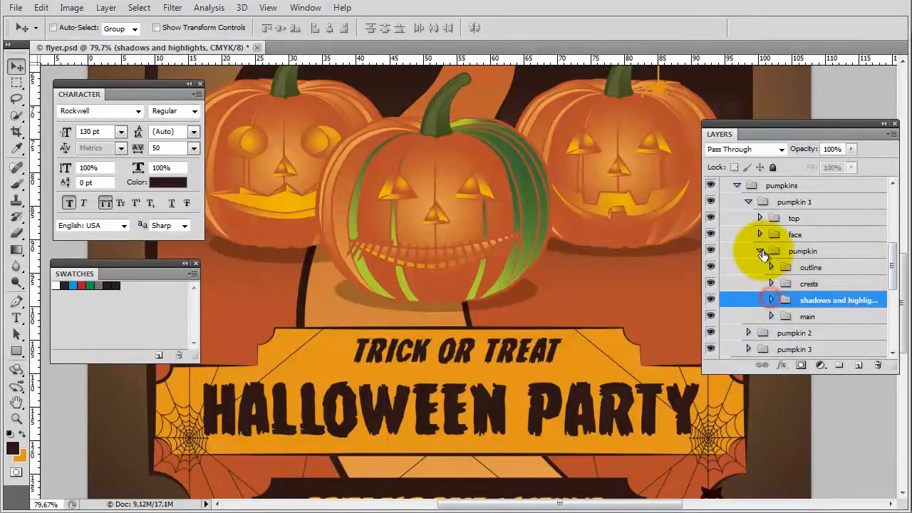
{"action": "left_click", "coordinate": [760, 254]}
{"action": "left_click", "coordinate": [748, 202]}
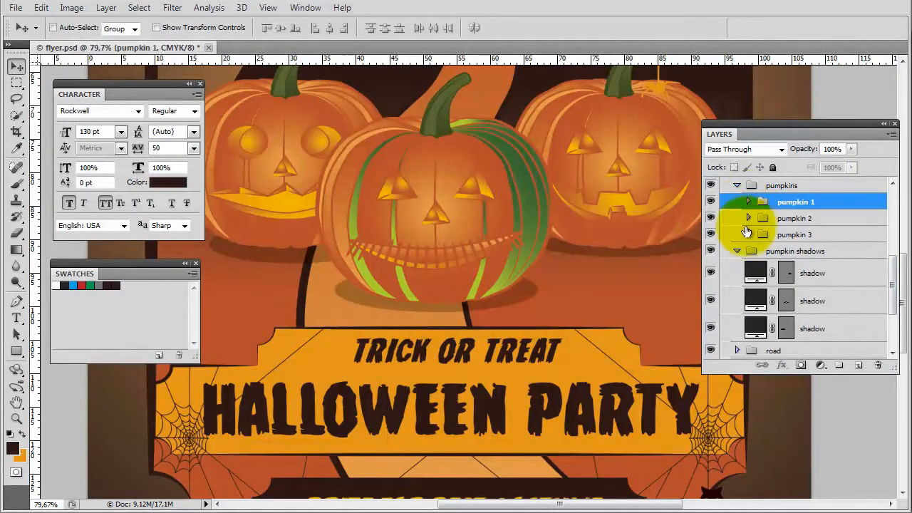
Select the three layers of the pumpkin shadows group one at a time and finally all together
{"action": "left_click", "coordinate": [757, 273]}
{"action": "left_click", "coordinate": [755, 301]}
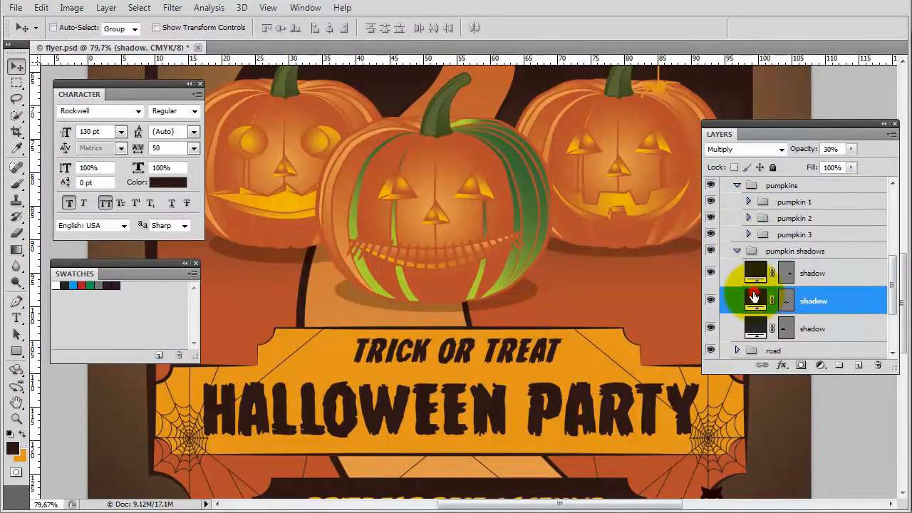
{"action": "left_click", "coordinate": [754, 325]}
{"action": "left_click", "coordinate": [754, 270]}
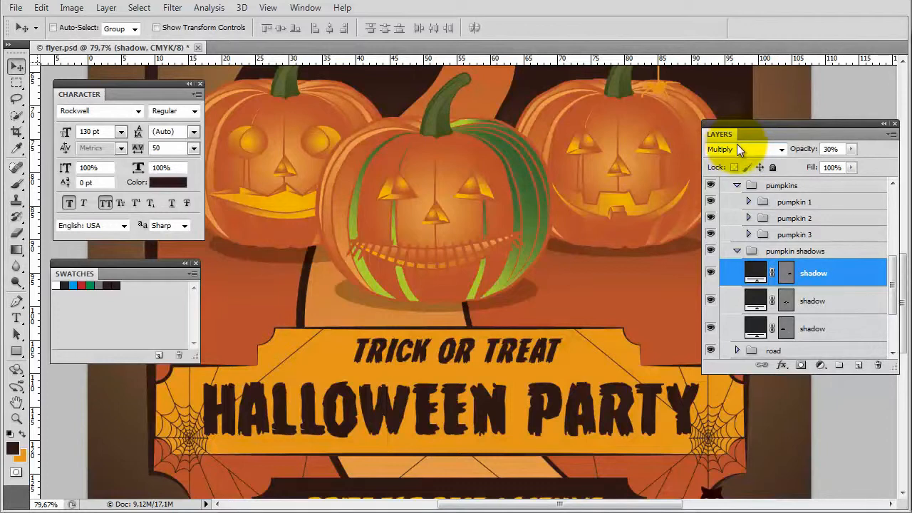
{"action": "left_click", "coordinate": [753, 302], "text": "shift"}
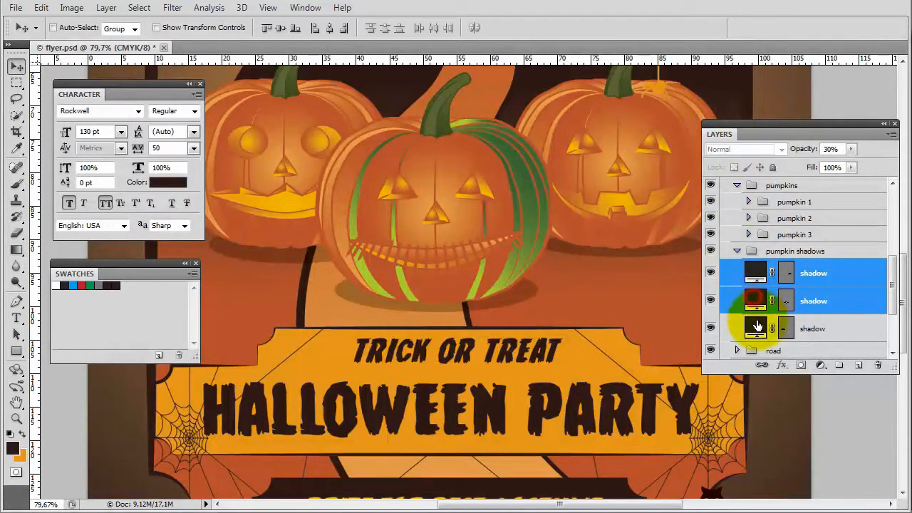
{"action": "left_click", "coordinate": [755, 322], "text": "shift"}
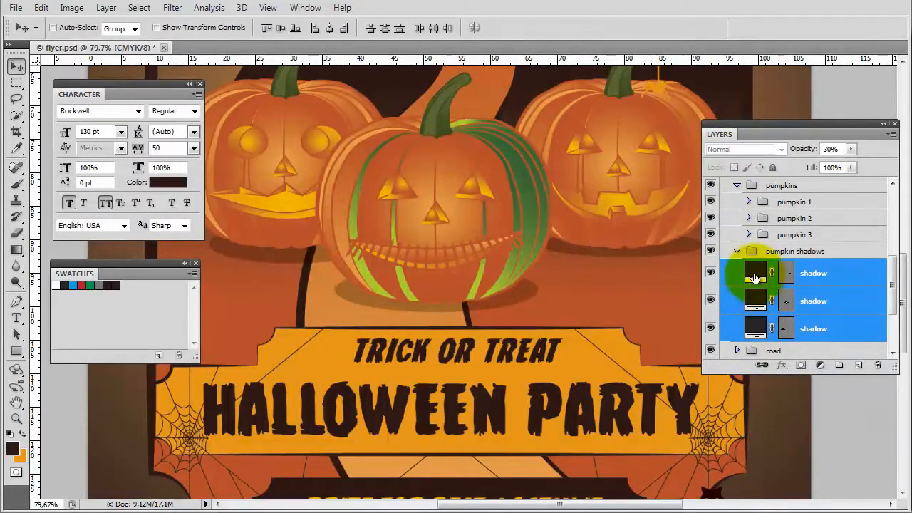
Set the topmost pumpkin shadow layer's blend mode to Exclusion and its opacity to 80%
{"action": "left_click", "coordinate": [753, 273]}
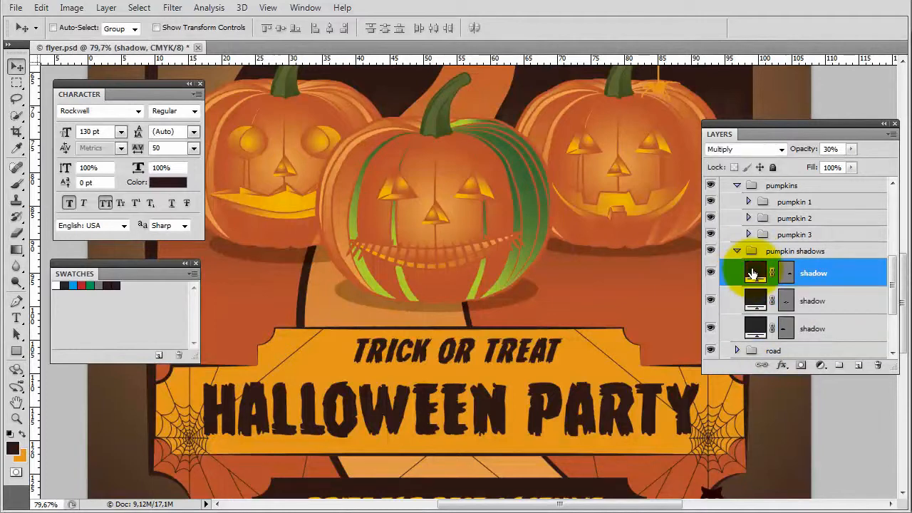
{"action": "left_click", "coordinate": [781, 150]}
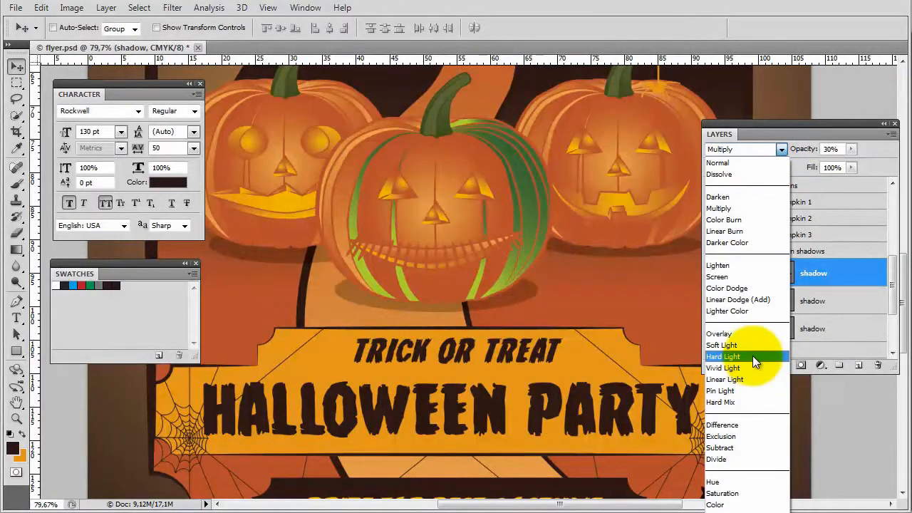
{"action": "left_click", "coordinate": [743, 437]}
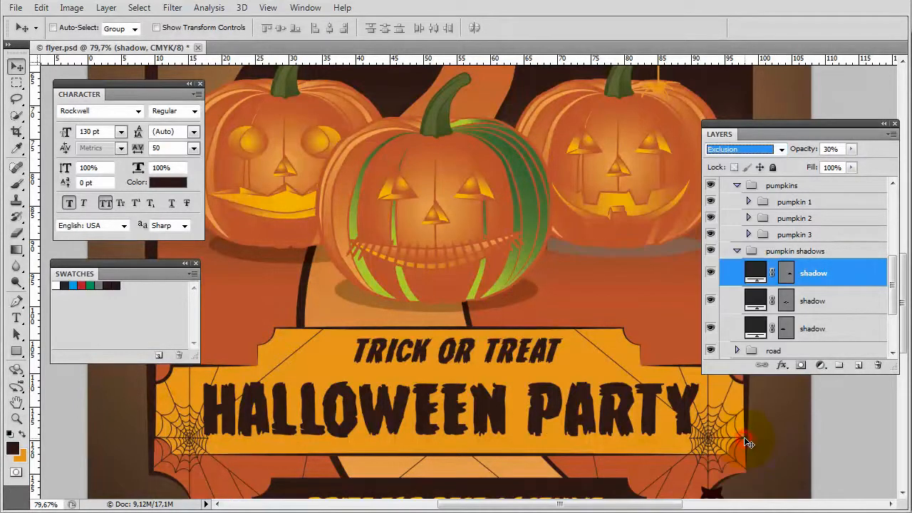
{"action": "left_click", "coordinate": [851, 149]}
{"action": "left_click_drag", "start_coordinate": [842, 162], "coordinate": [877, 166]}
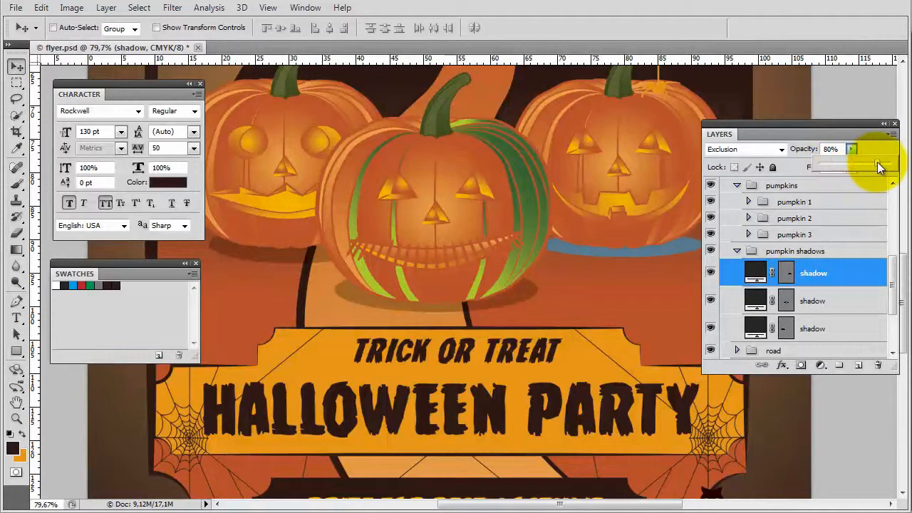
Set the topmost shadow layer's blend mode to Multiply and shift the shadow slightly to the right under the right-hand pumpkin
{"action": "left_click", "coordinate": [763, 150]}
{"action": "left_click", "coordinate": [748, 209]}
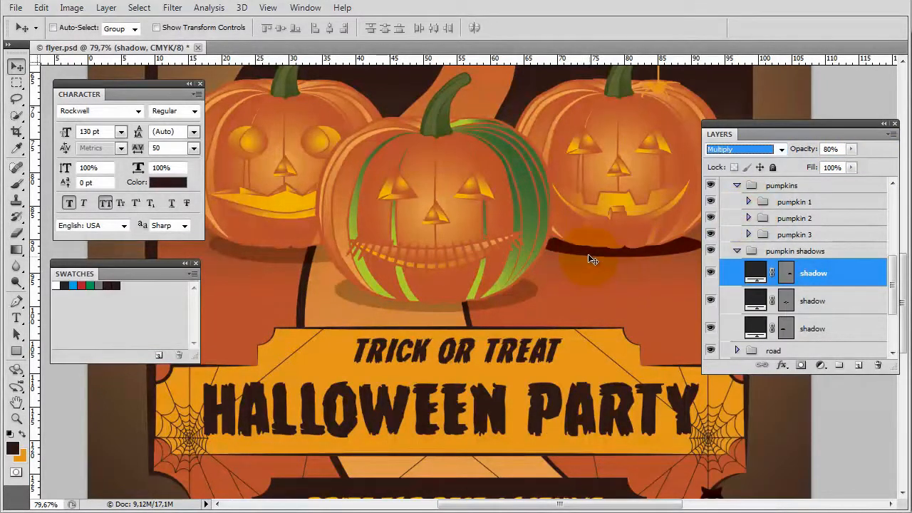
{"action": "left_click_drag", "start_coordinate": [588, 254], "coordinate": [608, 251]}
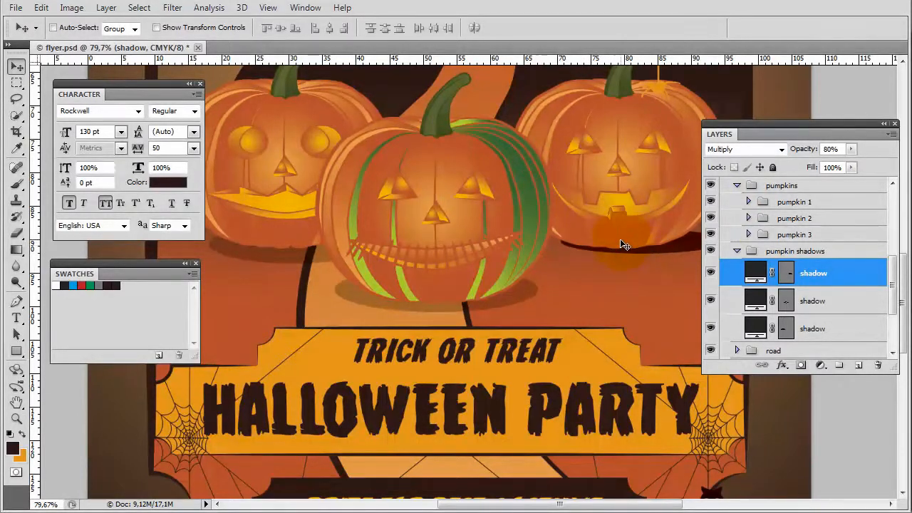
{"action": "scroll", "coordinate": [493, 288], "scroll_direction": "down", "scroll_amount": 7}
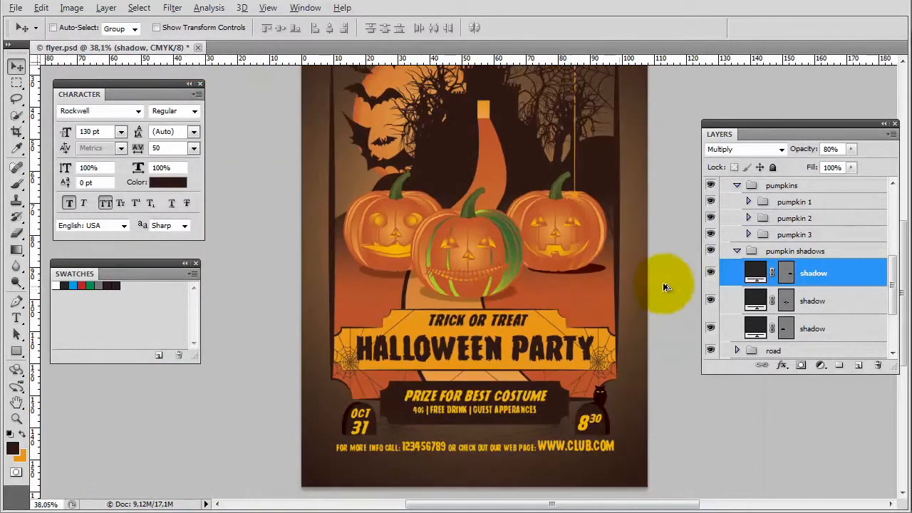
{"action": "left_click", "coordinate": [672, 254]}
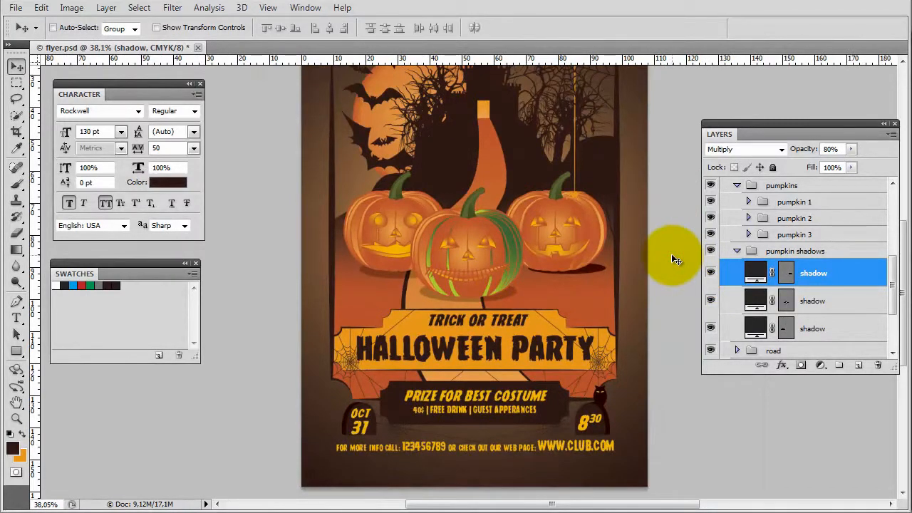
Collapse the pumpkin shadows and pumpkins groups and make the hat group visible
{"action": "left_click", "coordinate": [738, 251]}
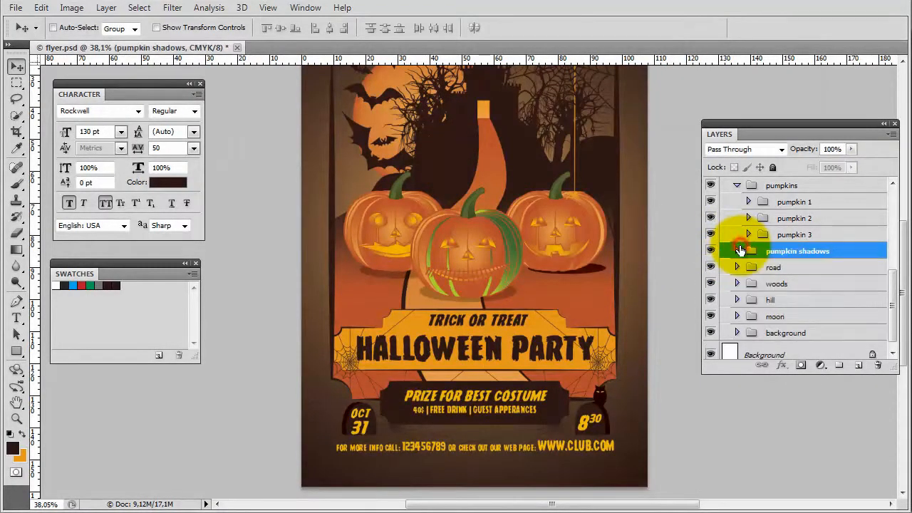
{"action": "scroll", "coordinate": [741, 249], "scroll_direction": "up", "scroll_amount": 1}
{"action": "left_click", "coordinate": [741, 219]}
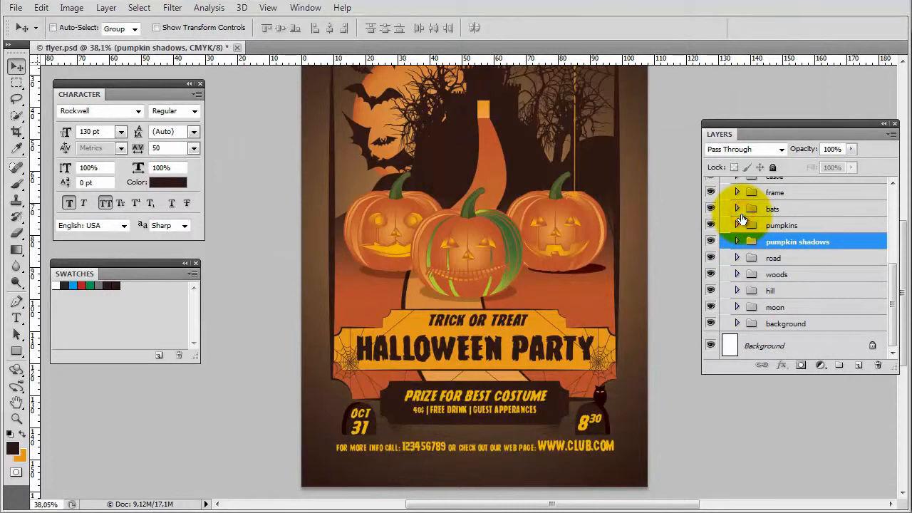
{"action": "scroll", "coordinate": [741, 220], "scroll_direction": "up", "scroll_amount": 7}
{"action": "scroll", "coordinate": [741, 220], "scroll_direction": "up", "scroll_amount": 1}
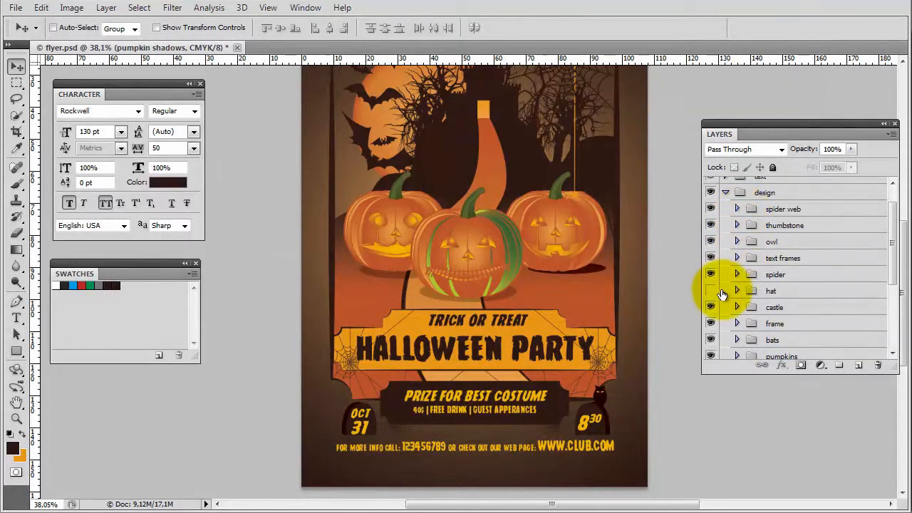
{"action": "left_click", "coordinate": [710, 290]}
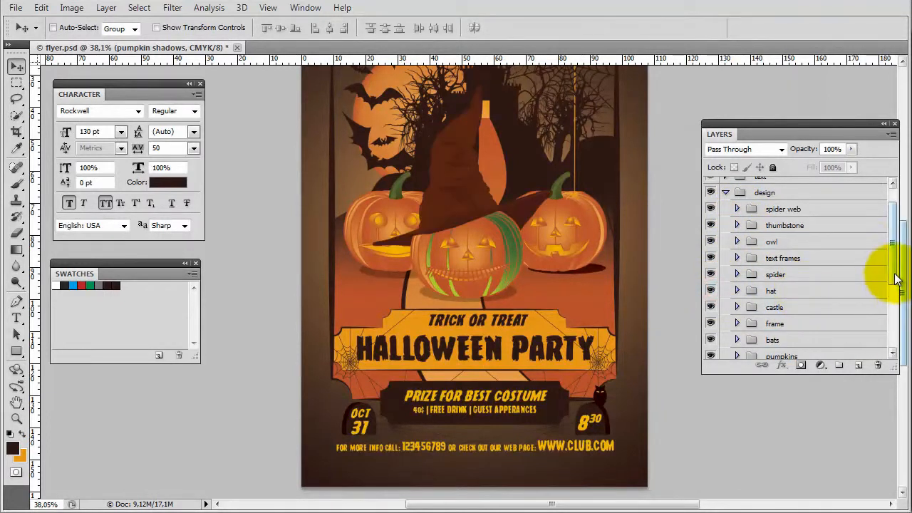
Collapse the design group and expand the text group to look through its text layers
{"action": "scroll", "coordinate": [890, 235], "scroll_direction": "up", "scroll_amount": 2}
{"action": "left_click", "coordinate": [728, 219]}
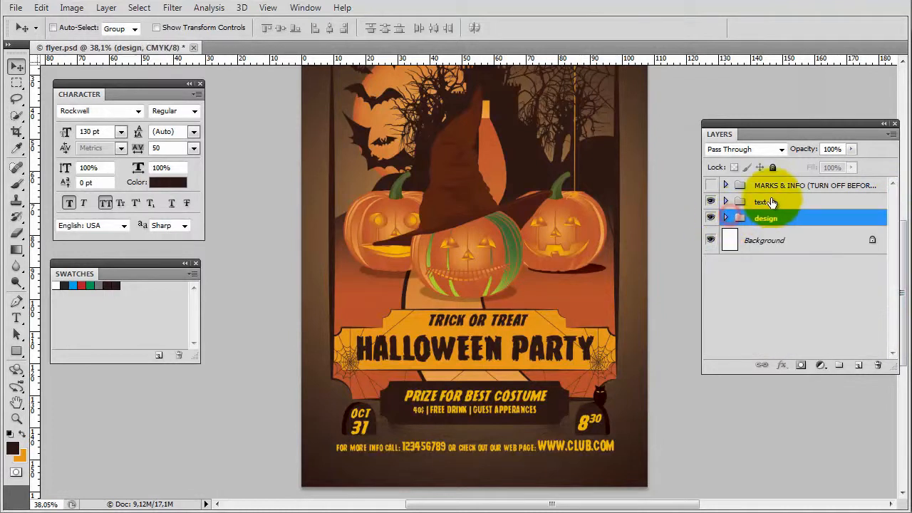
{"action": "left_click", "coordinate": [736, 202]}
{"action": "left_click", "coordinate": [734, 202]}
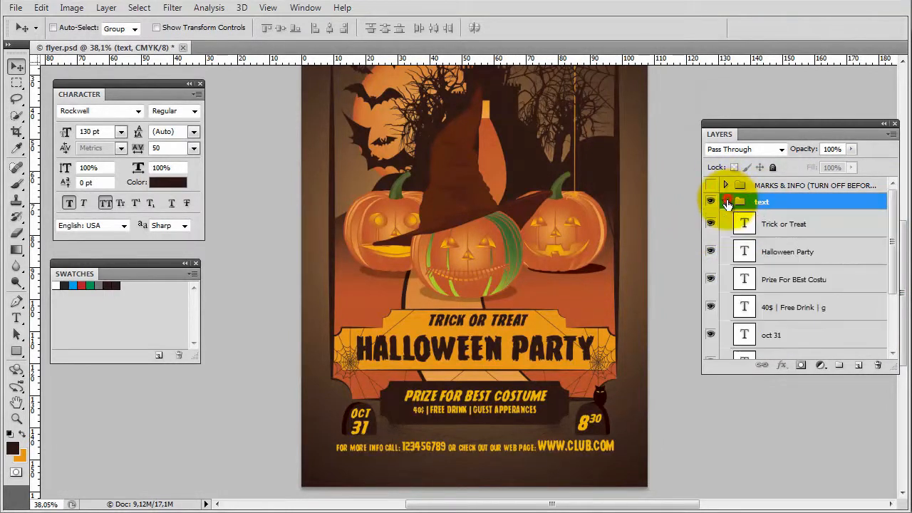
{"action": "scroll", "coordinate": [799, 336], "scroll_direction": "down", "scroll_amount": 3}
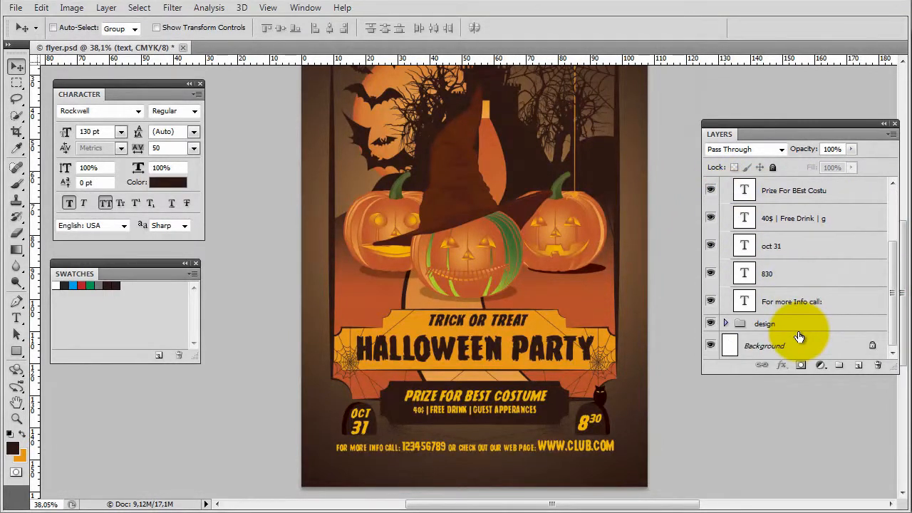
{"action": "scroll", "coordinate": [799, 336], "scroll_direction": "up", "scroll_amount": 3}
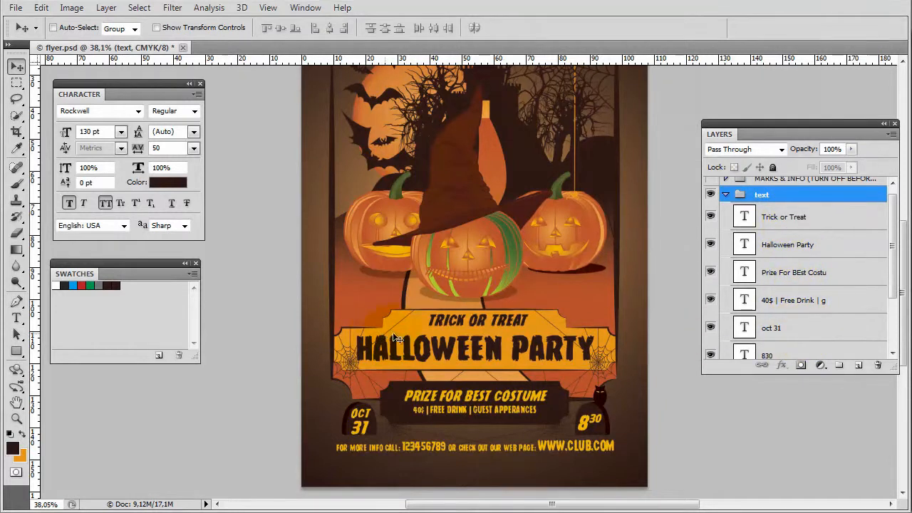
Replace the word TRICK with SMART in the Trick or Treat text layer and return to the Move tool
{"action": "left_click", "coordinate": [777, 217]}
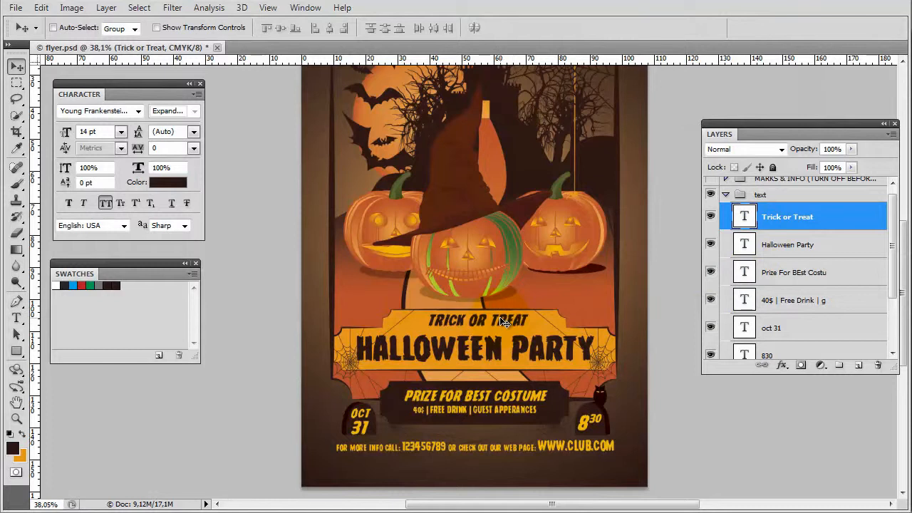
{"action": "double_click", "coordinate": [745, 218]}
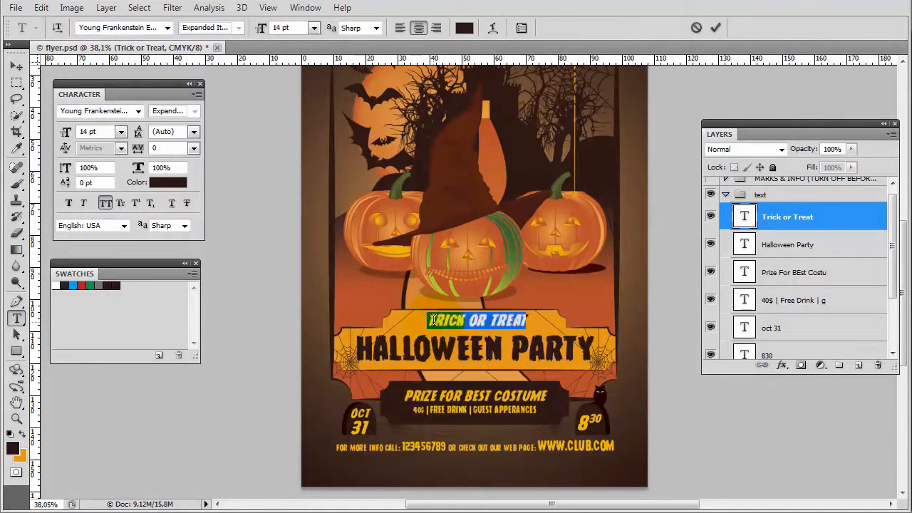
{"action": "left_click", "coordinate": [741, 217]}
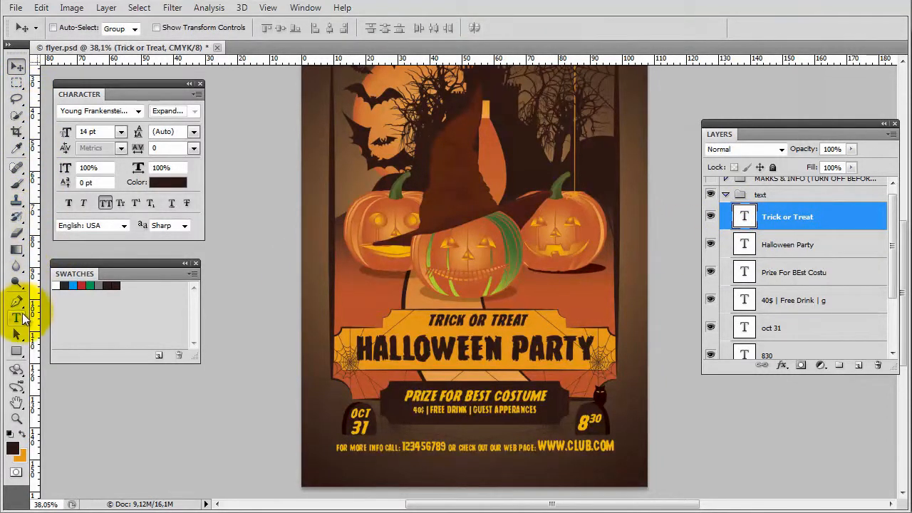
{"action": "left_click", "coordinate": [18, 318]}
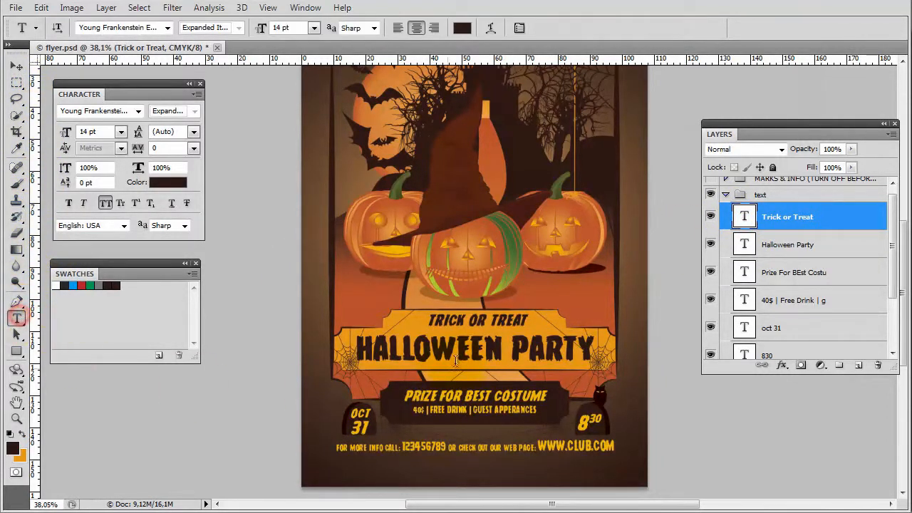
{"action": "left_click", "coordinate": [431, 318]}
{"action": "left_click_drag", "start_coordinate": [430, 319], "coordinate": [531, 319]}
{"action": "left_click", "coordinate": [464, 318]}
{"action": "left_click_drag", "start_coordinate": [463, 318], "coordinate": [422, 319]}
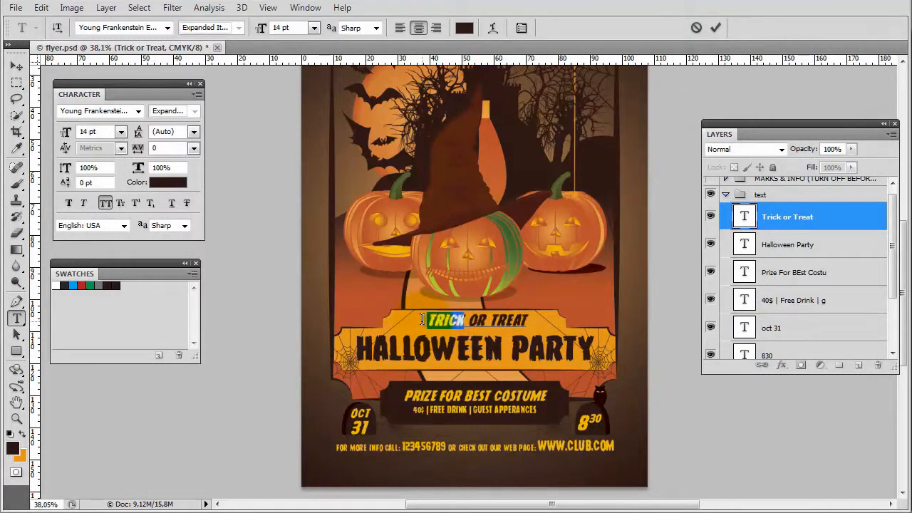
{"action": "type", "text": "SMART"}
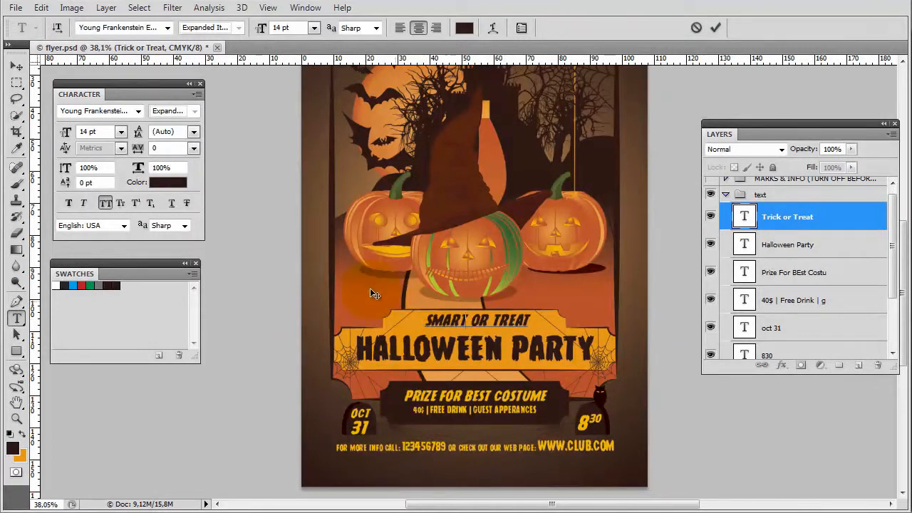
{"action": "left_click", "coordinate": [16, 67]}
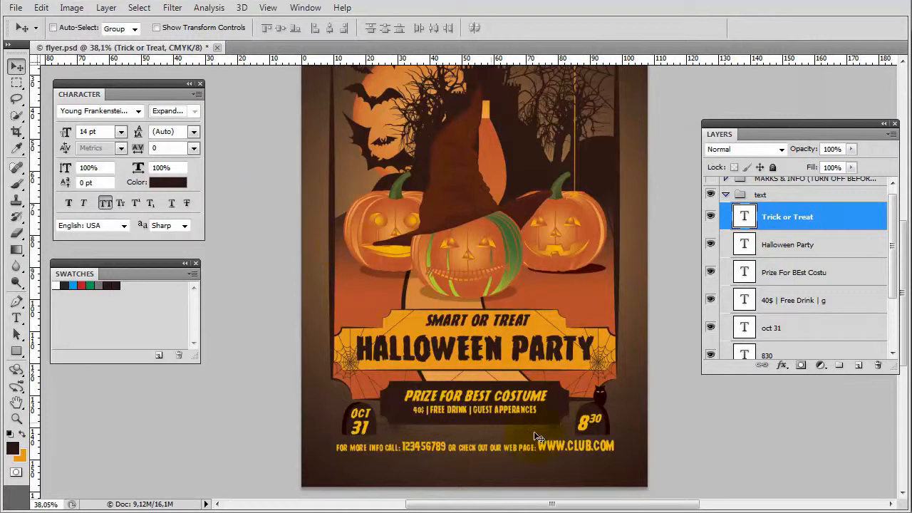
Look through the text group's layers and list the layers available beneath the right-hand pumpkin, without picking one
{"action": "scroll", "coordinate": [829, 302], "scroll_direction": "down", "scroll_amount": 3}
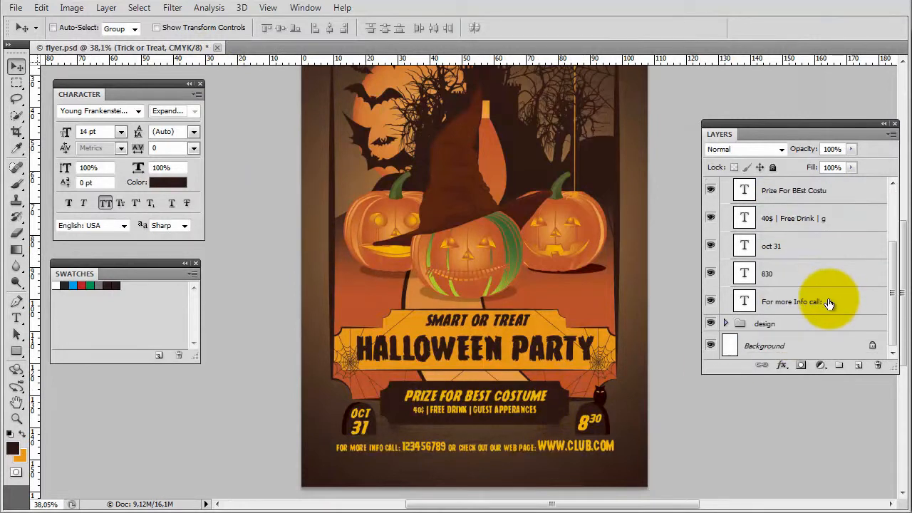
{"action": "scroll", "coordinate": [828, 302], "scroll_direction": "up", "scroll_amount": 3}
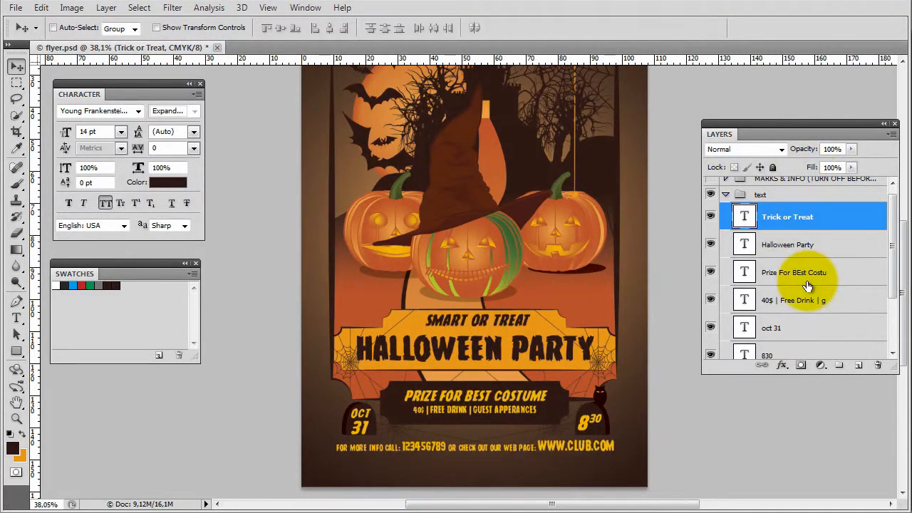
{"action": "scroll", "coordinate": [808, 286], "scroll_direction": "down", "scroll_amount": 2}
{"action": "scroll", "coordinate": [808, 286], "scroll_direction": "up", "scroll_amount": 1}
{"action": "scroll", "coordinate": [806, 285], "scroll_direction": "down", "scroll_amount": 2}
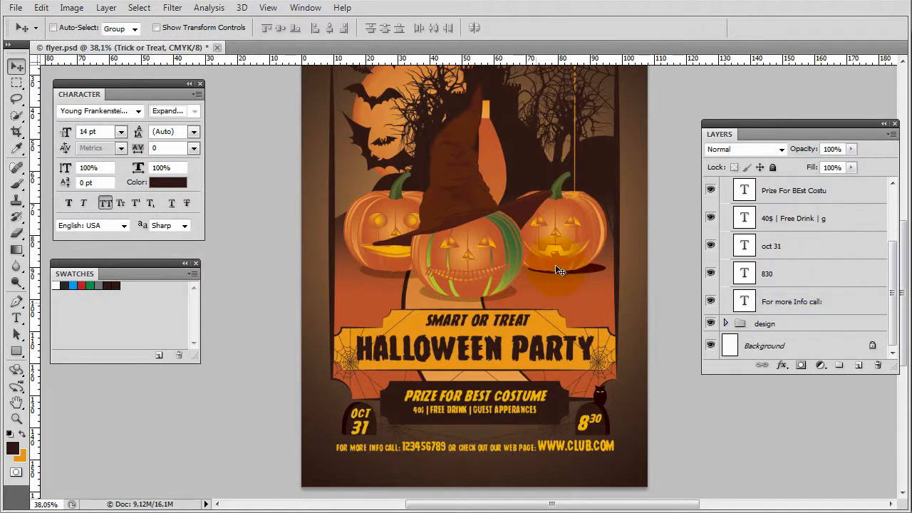
{"action": "right_click", "coordinate": [543, 290]}
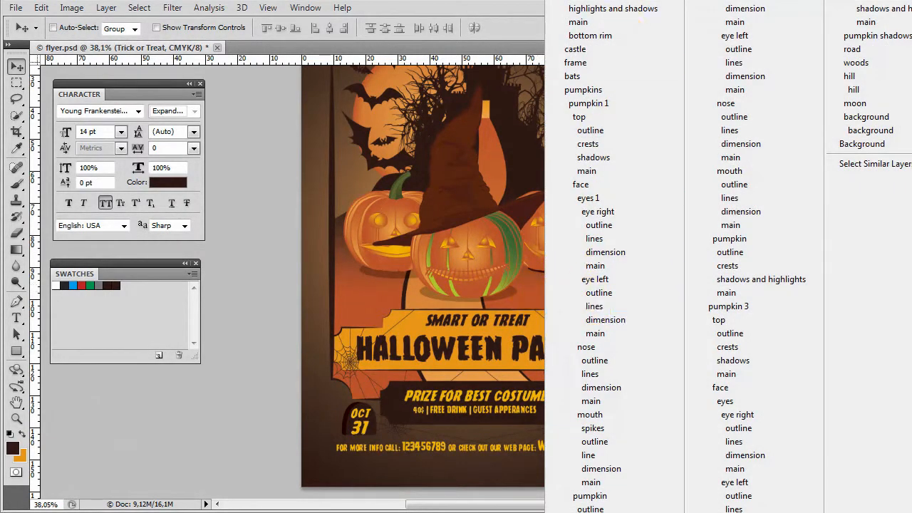
{"action": "left_click", "coordinate": [524, 286]}
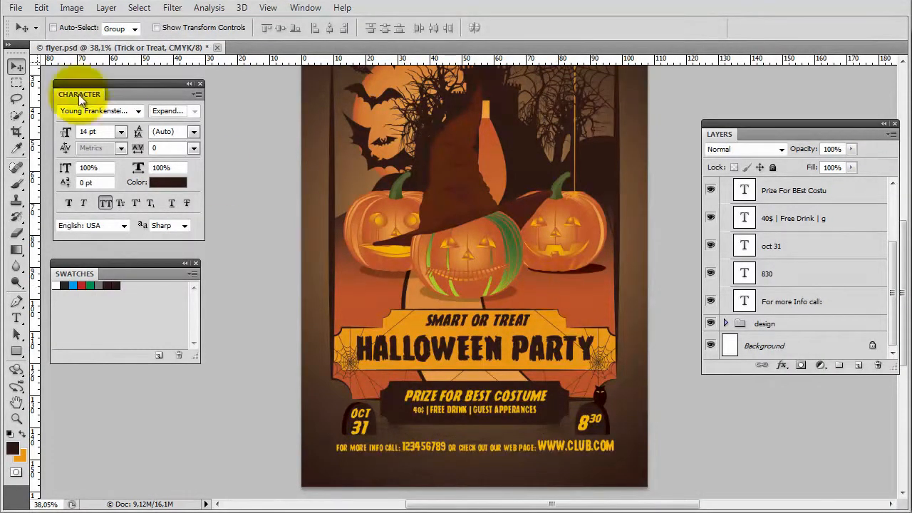
Set the Move tool's Auto-Select target to Layer
{"action": "left_click", "coordinate": [121, 33]}
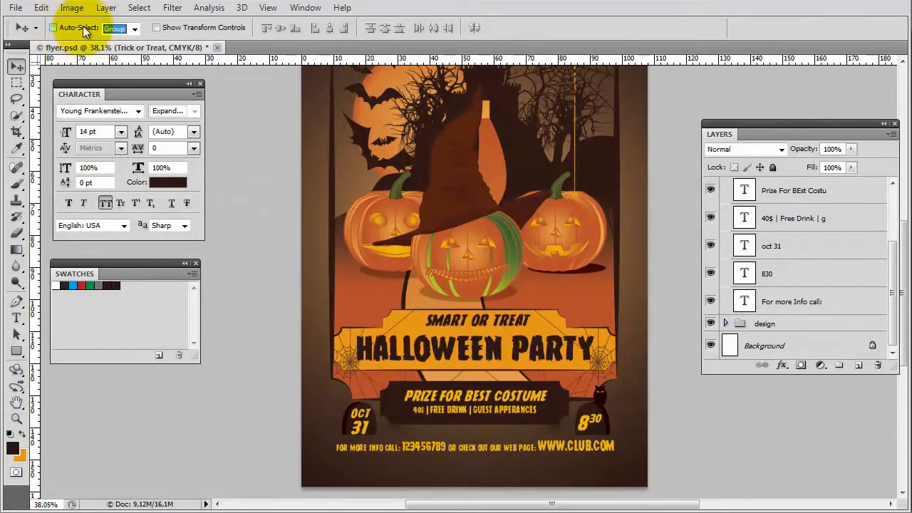
{"action": "left_click", "coordinate": [125, 33]}
{"action": "left_click", "coordinate": [117, 49]}
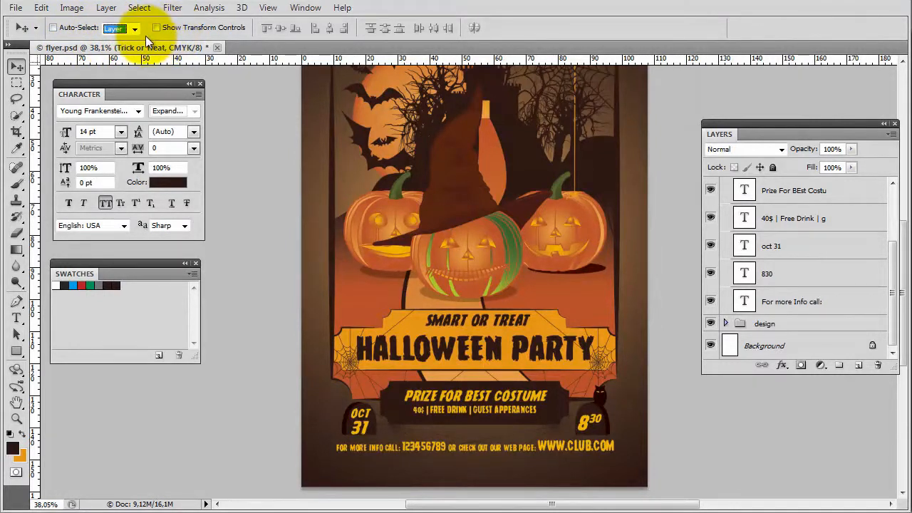
{"action": "left_click", "coordinate": [350, 266]}
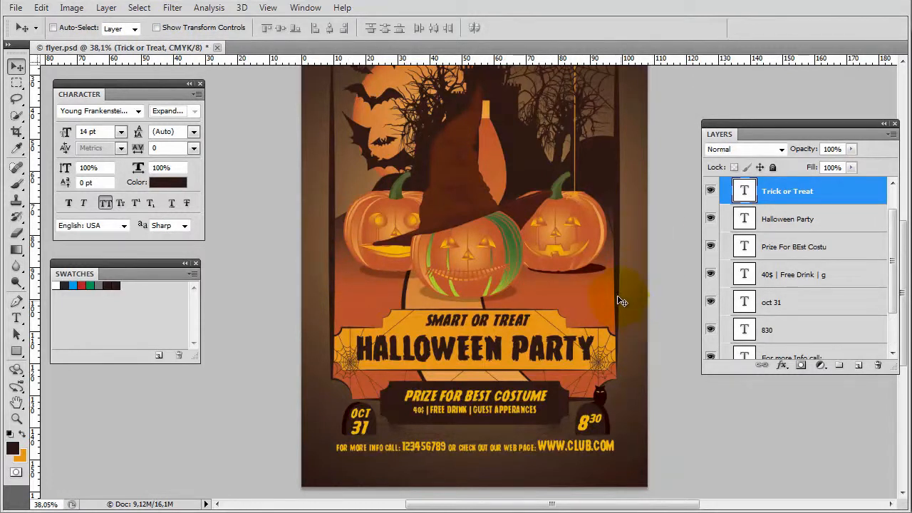
Select the For more Info call text layer directly from the contact line on the flyer
{"action": "scroll", "coordinate": [617, 295], "scroll_direction": "left", "scroll_amount": 1}
{"action": "scroll", "coordinate": [617, 295], "scroll_direction": "right", "scroll_amount": 2}
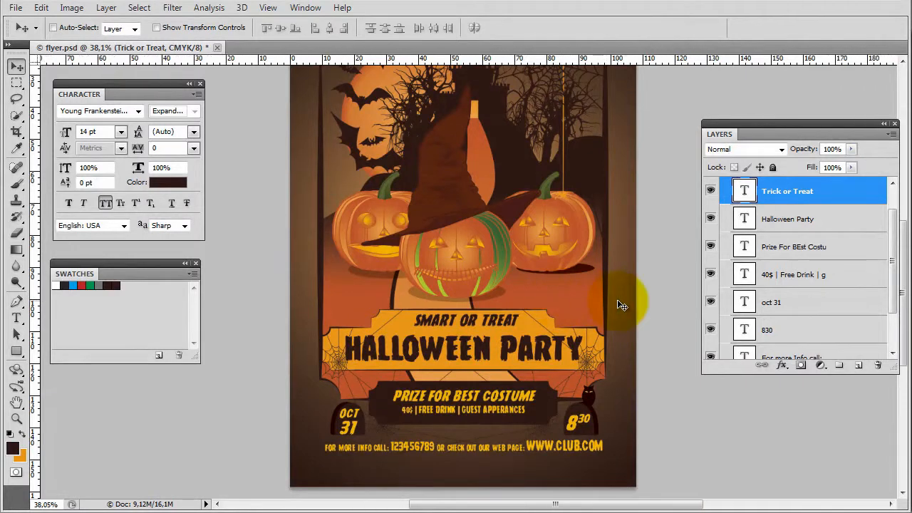
{"action": "scroll", "coordinate": [590, 290], "scroll_direction": "up", "scroll_amount": 3}
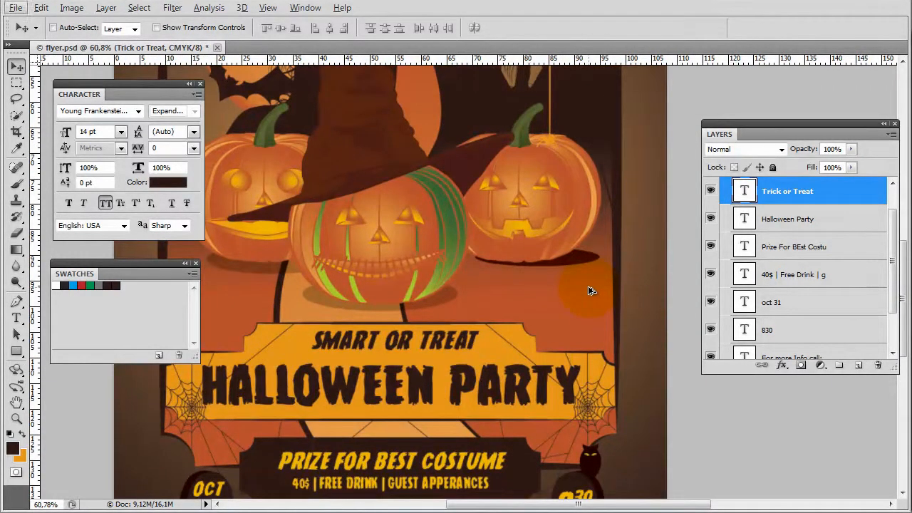
{"action": "scroll", "coordinate": [589, 290], "scroll_direction": "down", "scroll_amount": 3}
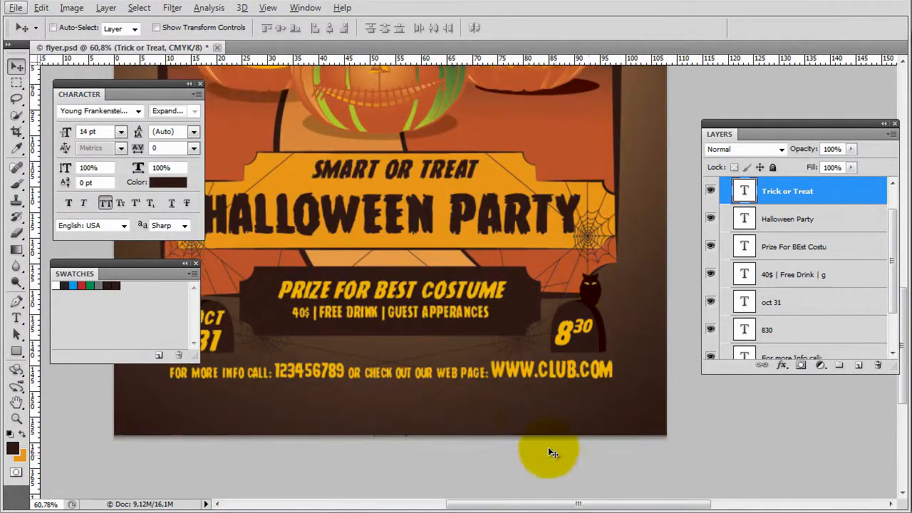
{"action": "left_click", "coordinate": [543, 372], "text": "ctrl"}
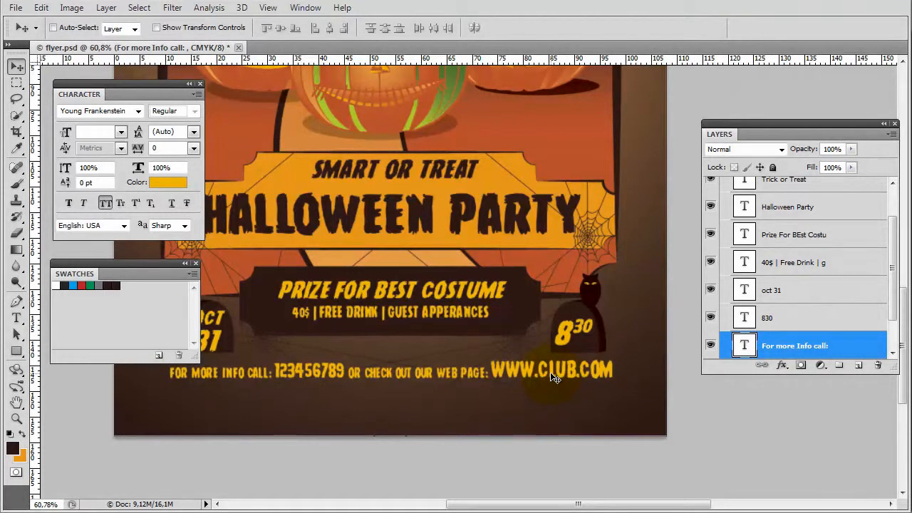
Select the middle pumpkin's main layer directly from the artwork and list the layers available beneath it, without picking one
{"action": "scroll", "coordinate": [554, 377], "scroll_direction": "up", "scroll_amount": 5}
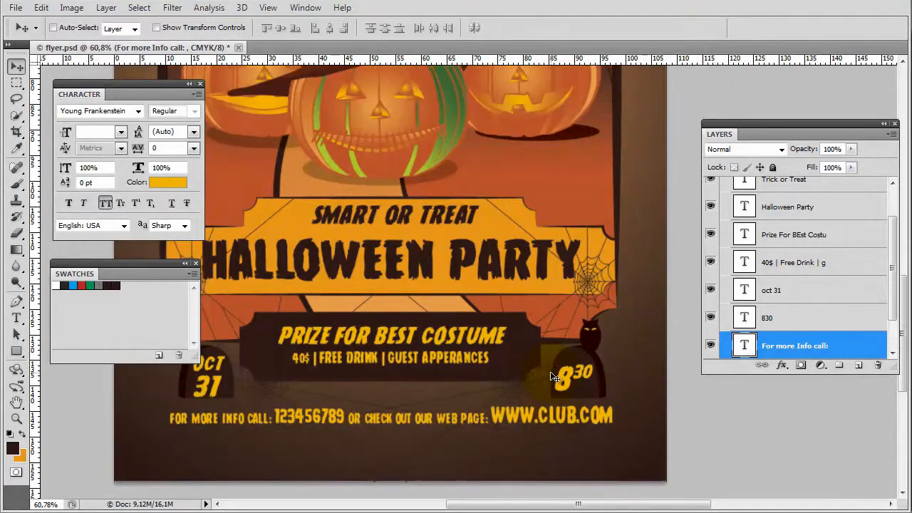
{"action": "scroll", "coordinate": [385, 278], "scroll_direction": "up", "scroll_amount": 2}
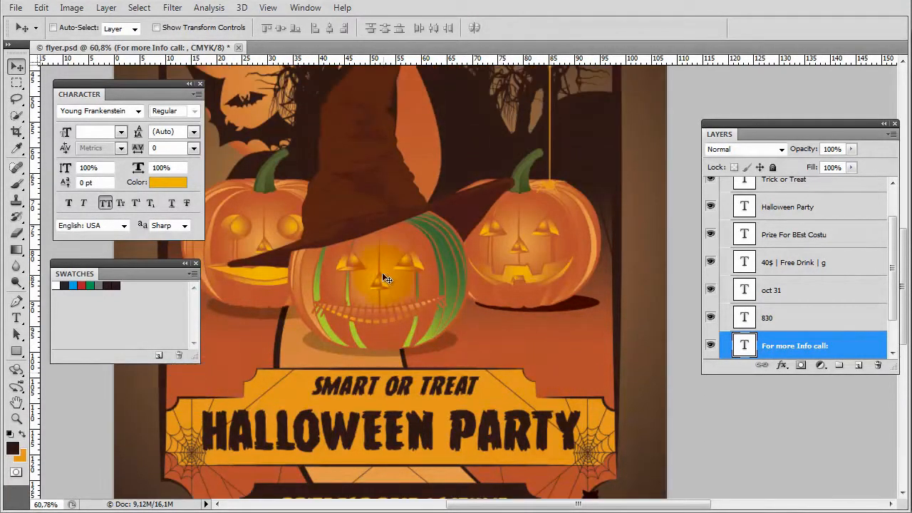
{"action": "left_click", "coordinate": [371, 243], "text": "ctrl"}
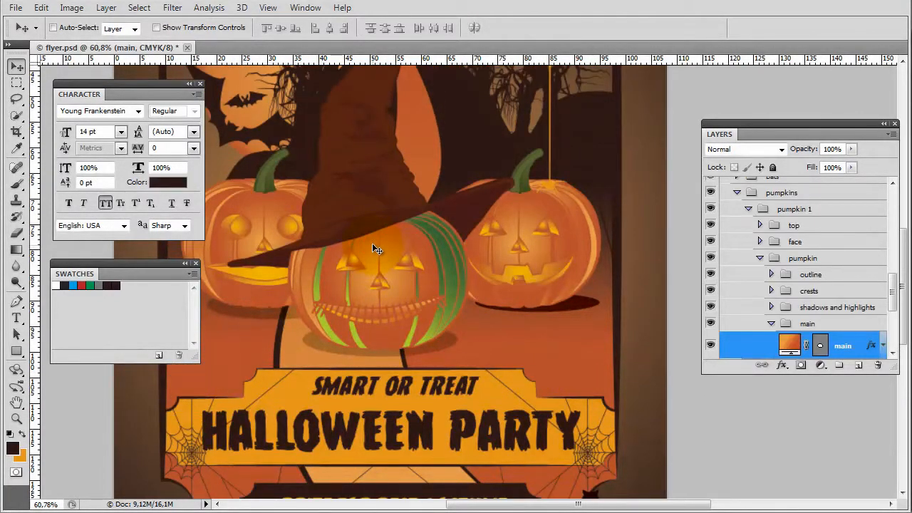
{"action": "left_click_drag", "start_coordinate": [373, 250], "coordinate": [370, 266]}
{"action": "right_click", "coordinate": [373, 249]}
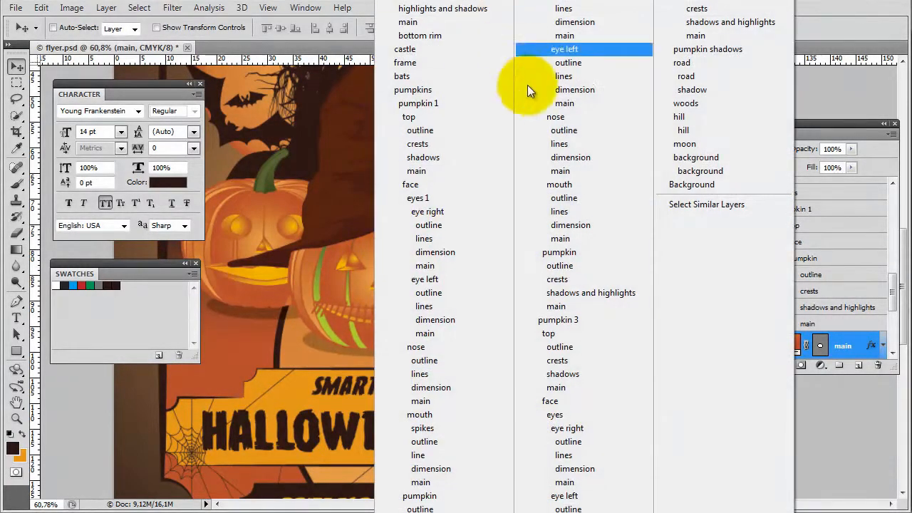
{"action": "left_click", "coordinate": [357, 278]}
{"action": "scroll", "coordinate": [499, 306], "scroll_direction": "right", "scroll_amount": 2}
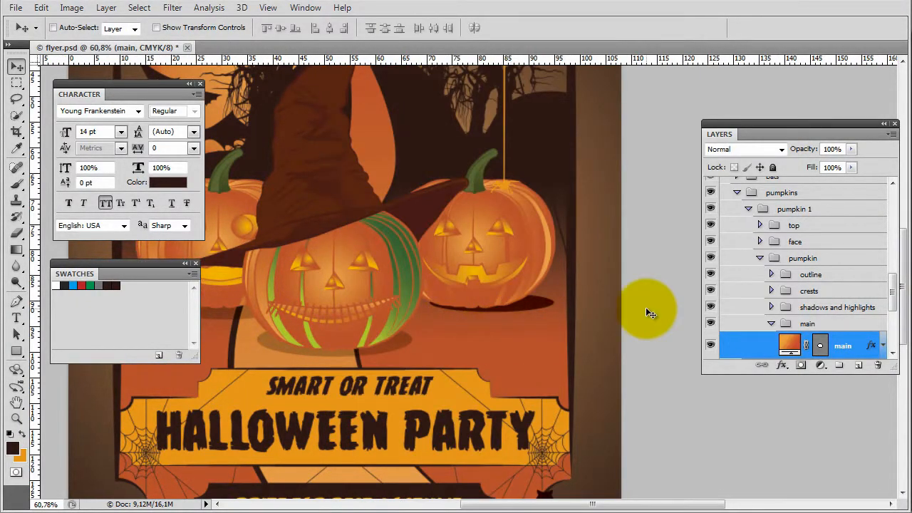
Select all text layers in the text group, from Trick or Treat through For more Info call
{"action": "scroll", "coordinate": [646, 307], "scroll_direction": "down", "scroll_amount": 3}
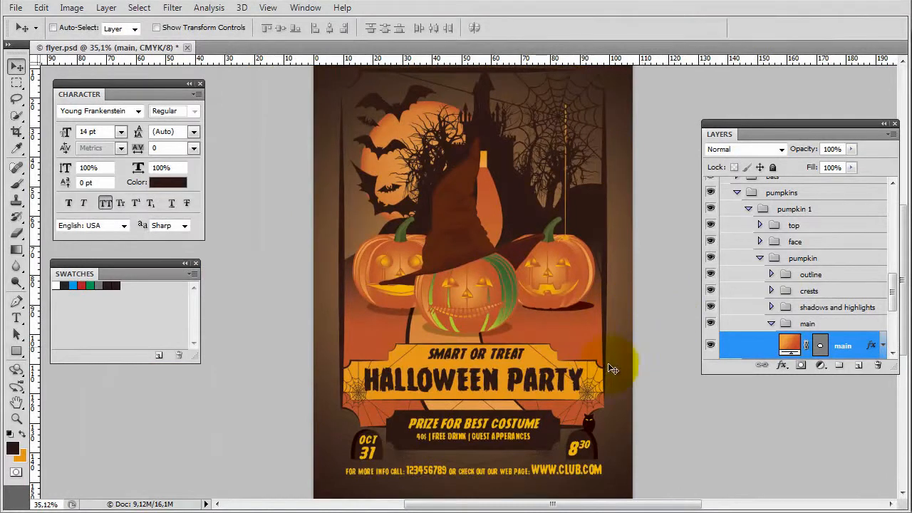
{"action": "left_click", "coordinate": [496, 360], "text": "ctrl"}
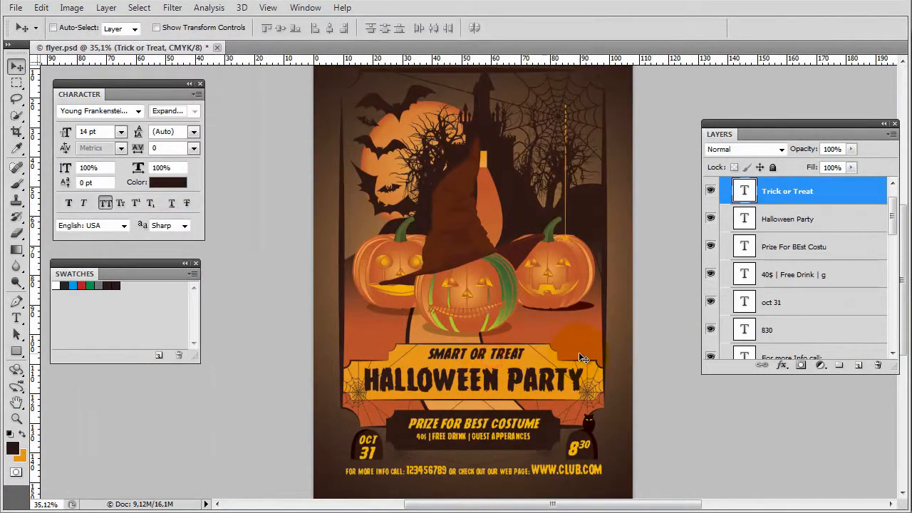
{"action": "scroll", "coordinate": [489, 355], "scroll_direction": "right", "scroll_amount": 1}
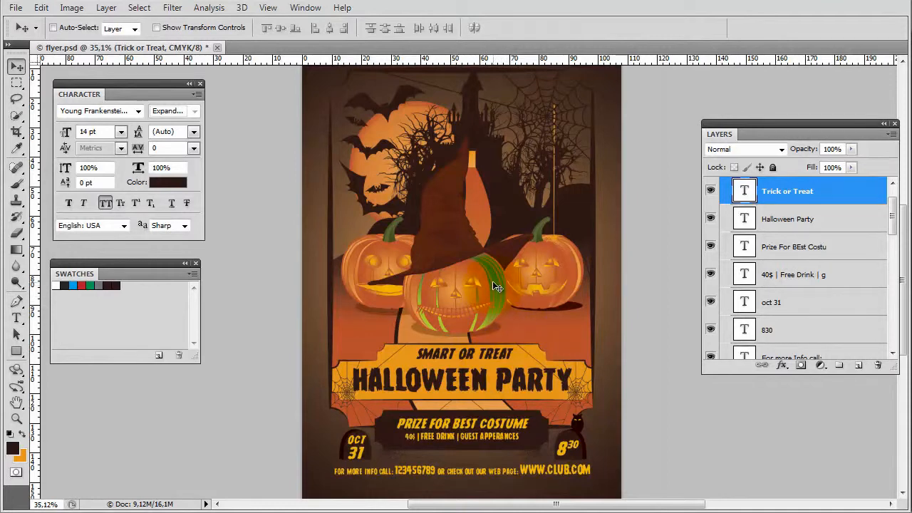
{"action": "scroll", "coordinate": [500, 299], "scroll_direction": "down", "scroll_amount": 1}
{"action": "scroll", "coordinate": [501, 299], "scroll_direction": "up", "scroll_amount": 1}
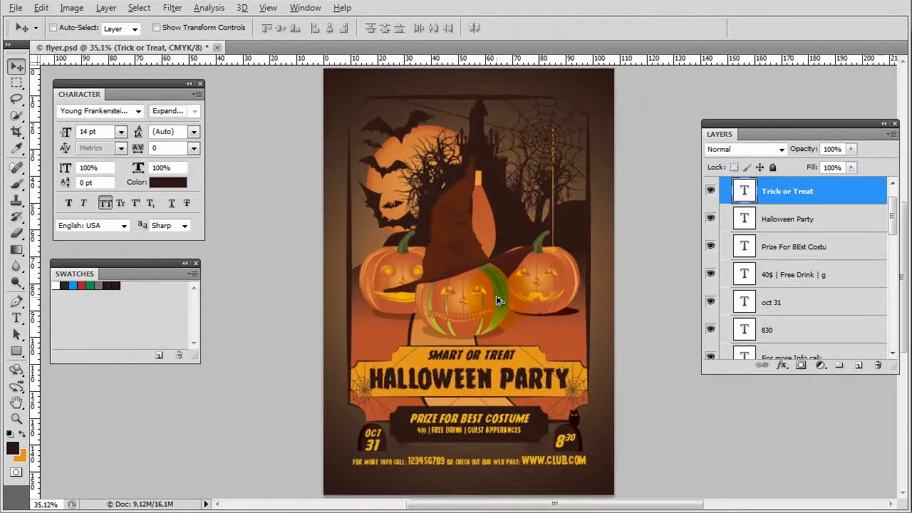
{"action": "left_click", "coordinate": [677, 295]}
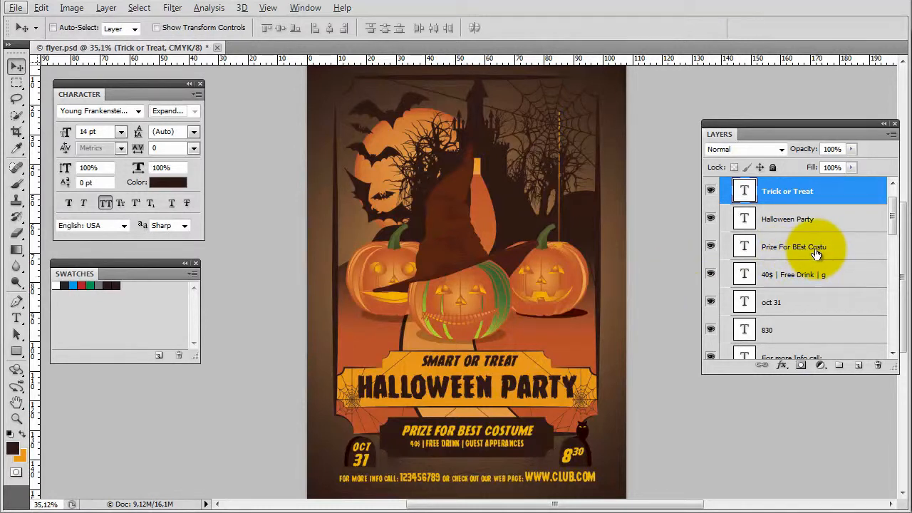
{"action": "scroll", "coordinate": [815, 255], "scroll_direction": "up", "scroll_amount": 2}
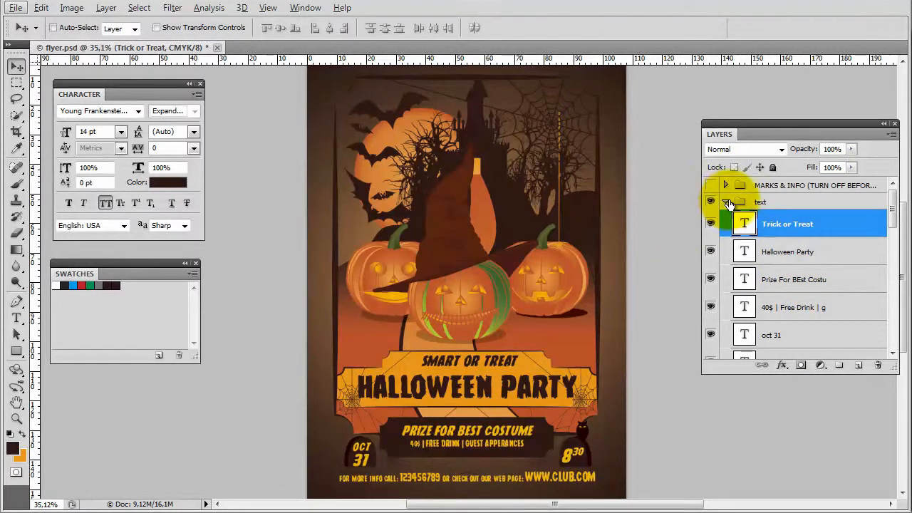
{"action": "scroll", "coordinate": [808, 309], "scroll_direction": "down", "scroll_amount": 3}
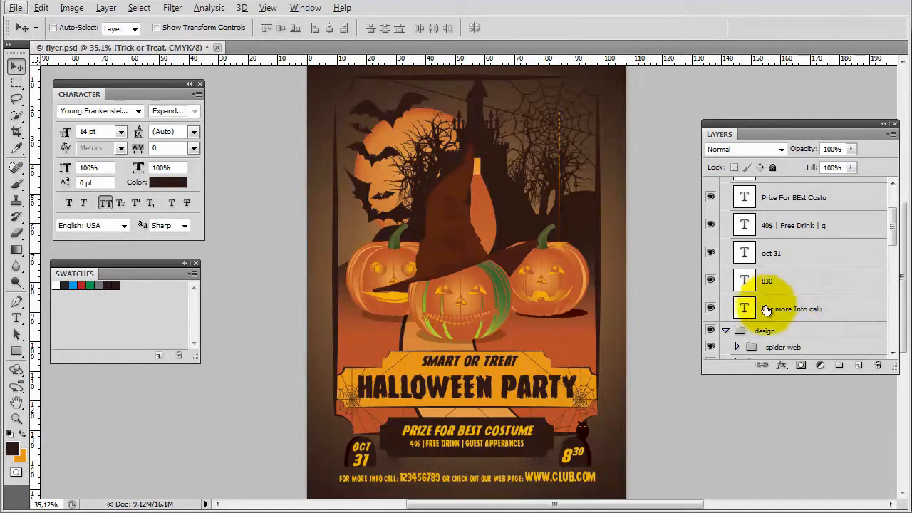
{"action": "left_click", "coordinate": [811, 311], "text": "shift"}
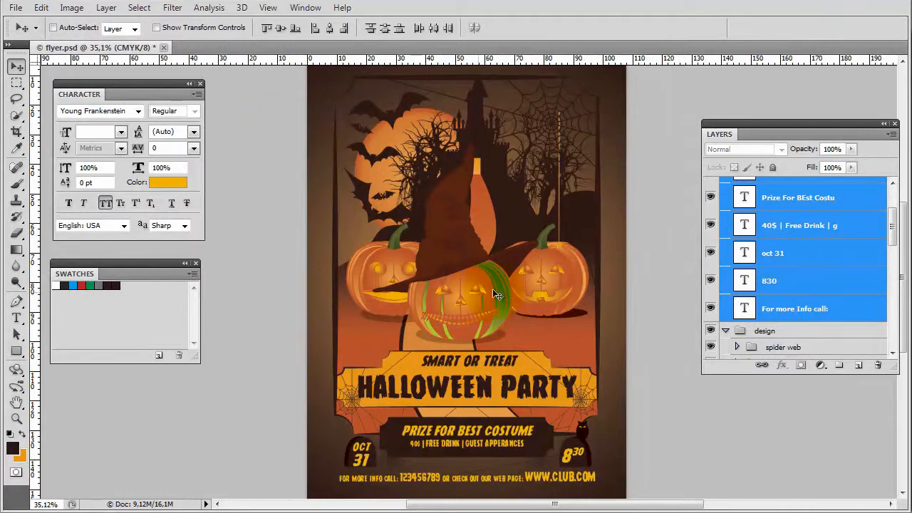
Rasterize the type in all selected text layers and reduce the selection to the oct 31 layer
{"action": "right_click", "coordinate": [829, 256]}
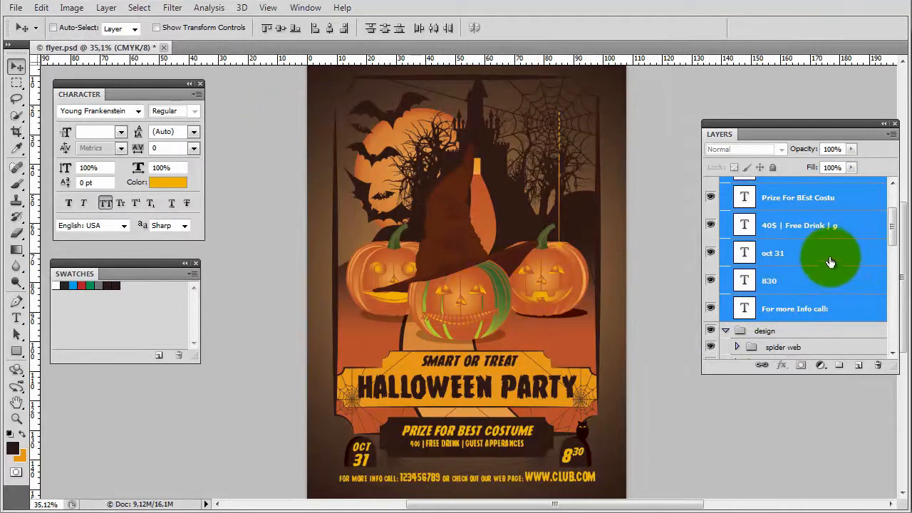
{"action": "left_click", "coordinate": [785, 125]}
{"action": "left_click_drag", "start_coordinate": [775, 129], "coordinate": [584, 105]}
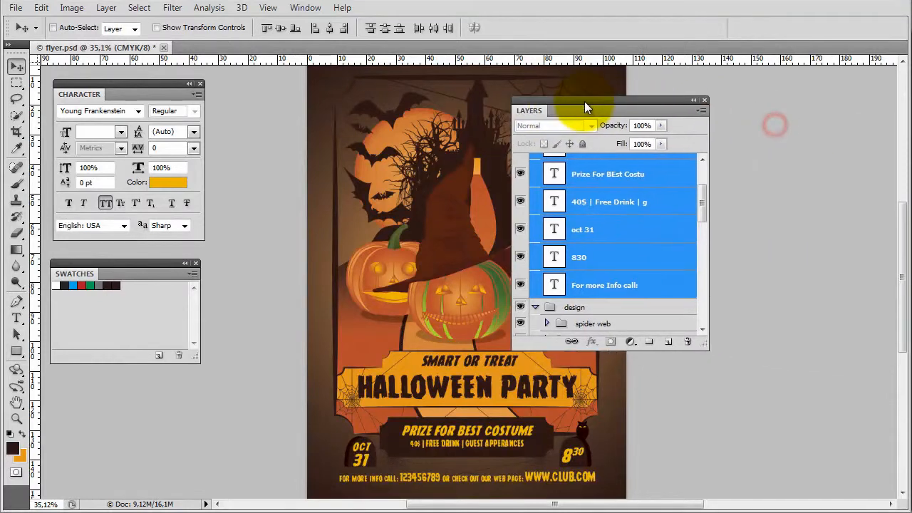
{"action": "right_click", "coordinate": [583, 176]}
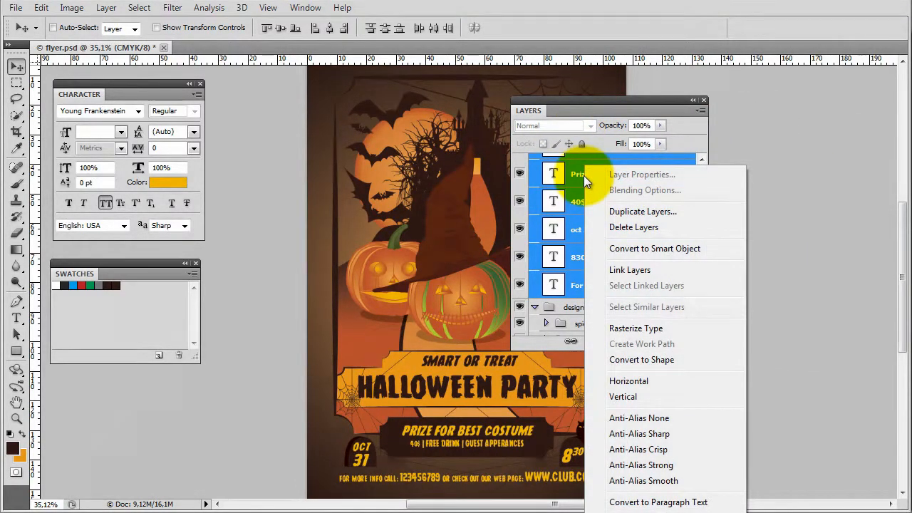
{"action": "left_click", "coordinate": [630, 330]}
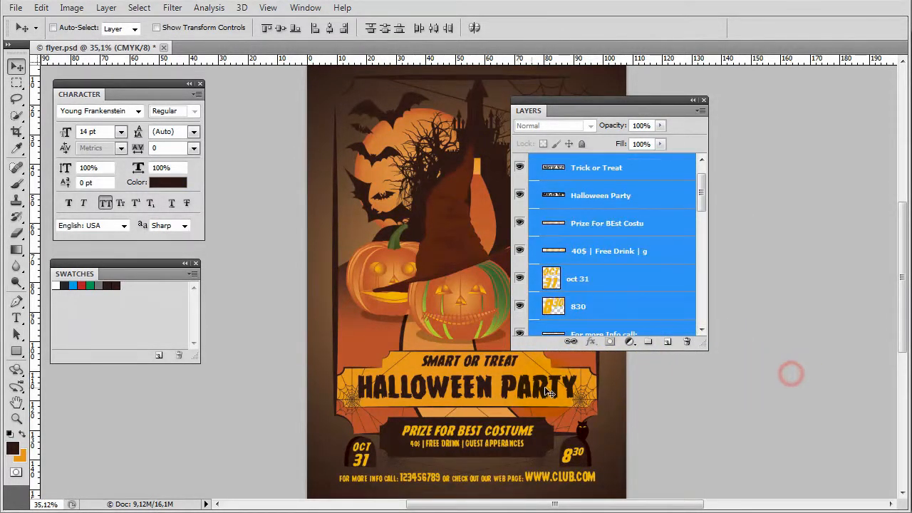
{"action": "left_click_drag", "start_coordinate": [690, 102], "coordinate": [818, 87]}
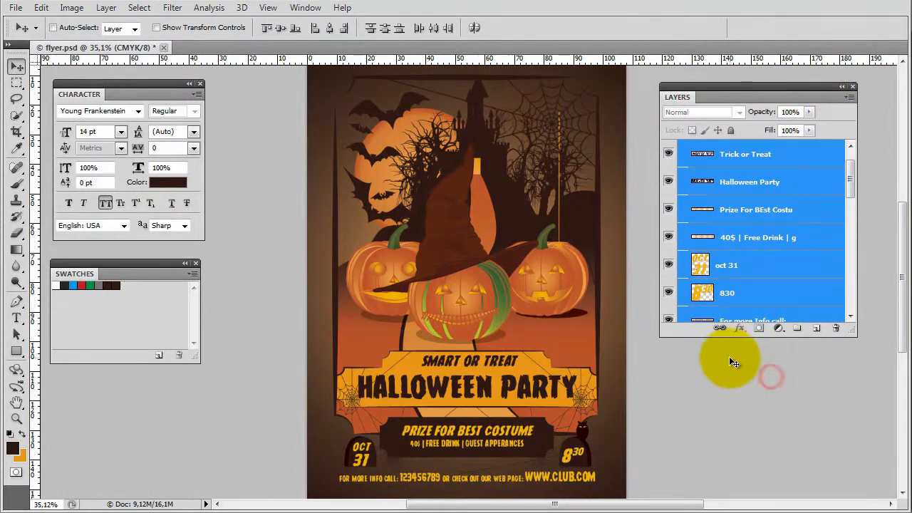
{"action": "left_click", "coordinate": [738, 278]}
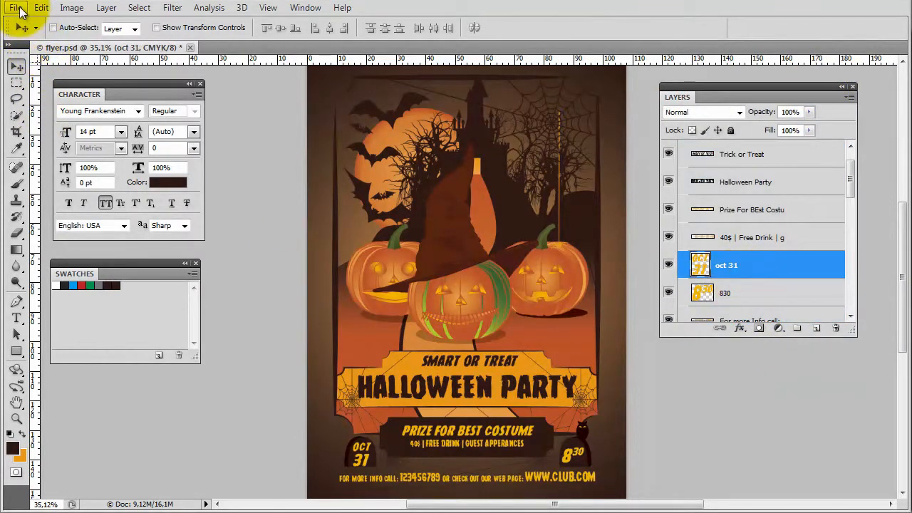
Save the flyer under the new name flyer_edit_raster in Photoshop format in the PSD folder, keeping its layers
{"action": "left_click", "coordinate": [17, 9]}
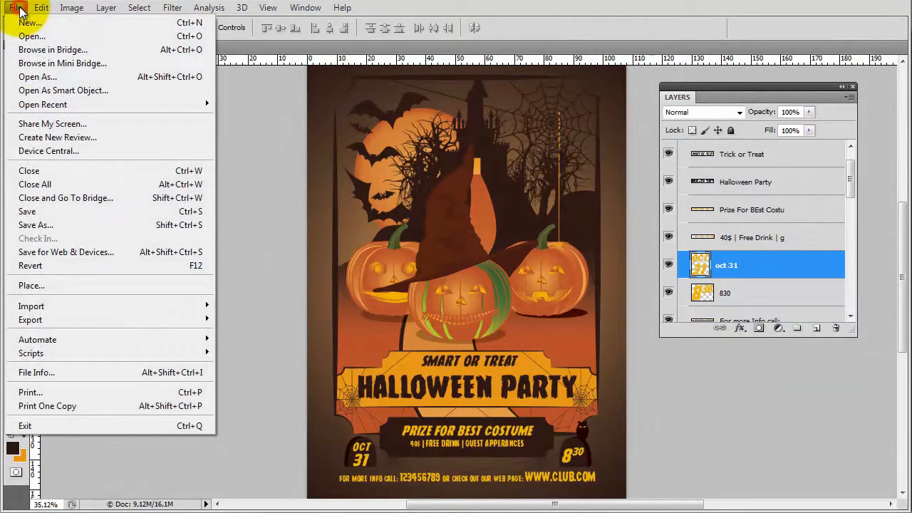
{"action": "left_click", "coordinate": [64, 225]}
{"action": "left_click", "coordinate": [479, 270]}
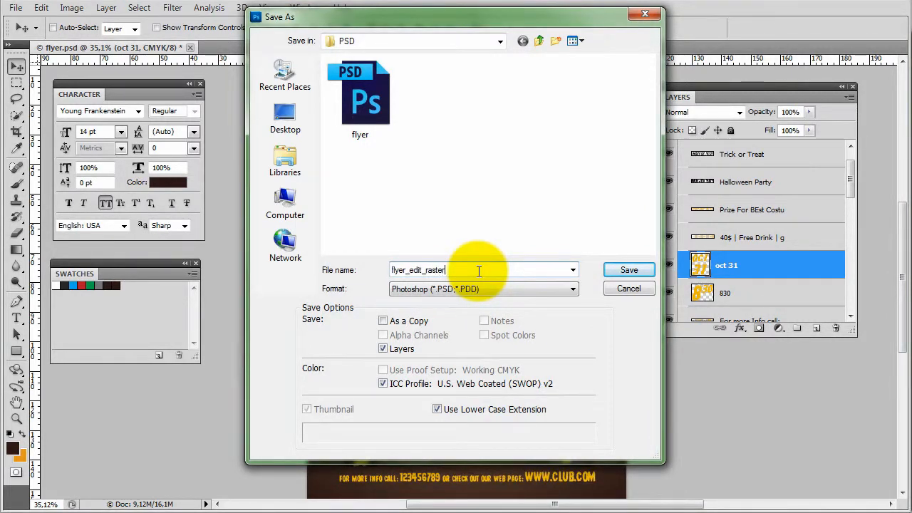
{"action": "left_click", "coordinate": [384, 349]}
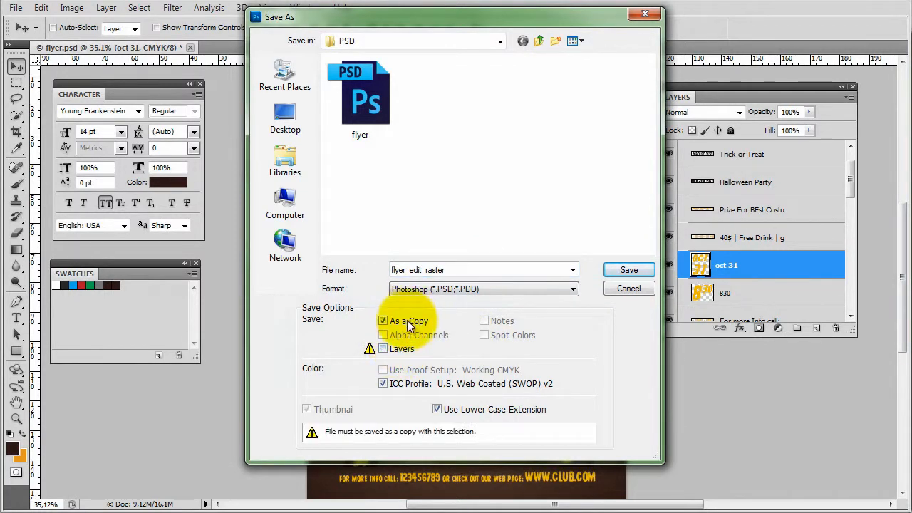
{"action": "left_click", "coordinate": [403, 349]}
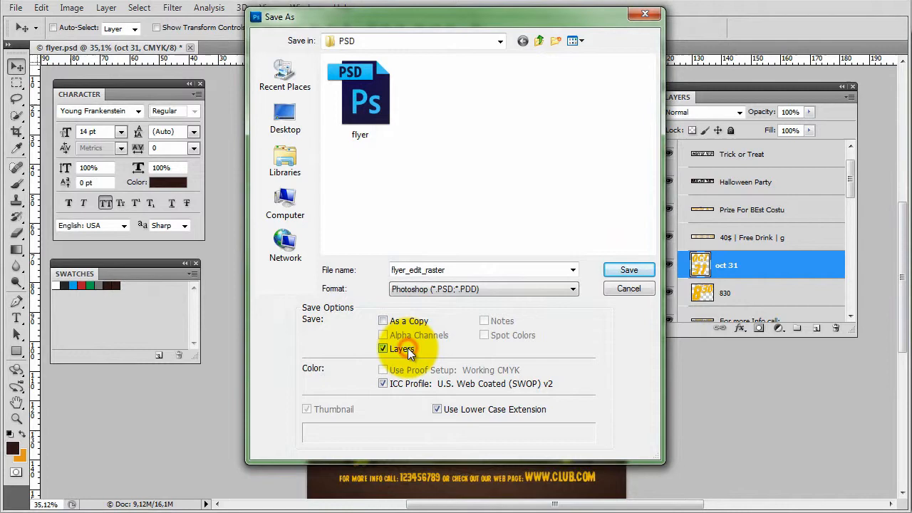
{"action": "left_click", "coordinate": [633, 269]}
{"action": "left_click", "coordinate": [614, 92]}
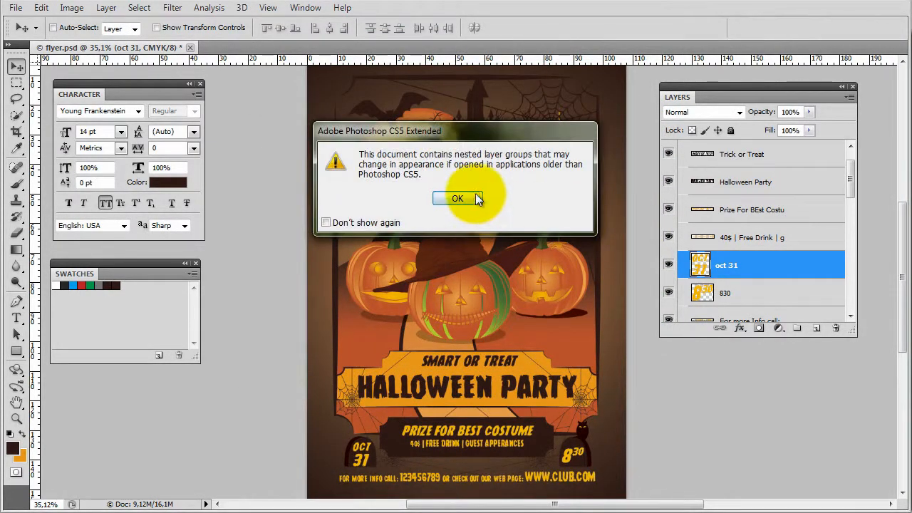
{"action": "left_click", "coordinate": [456, 197]}
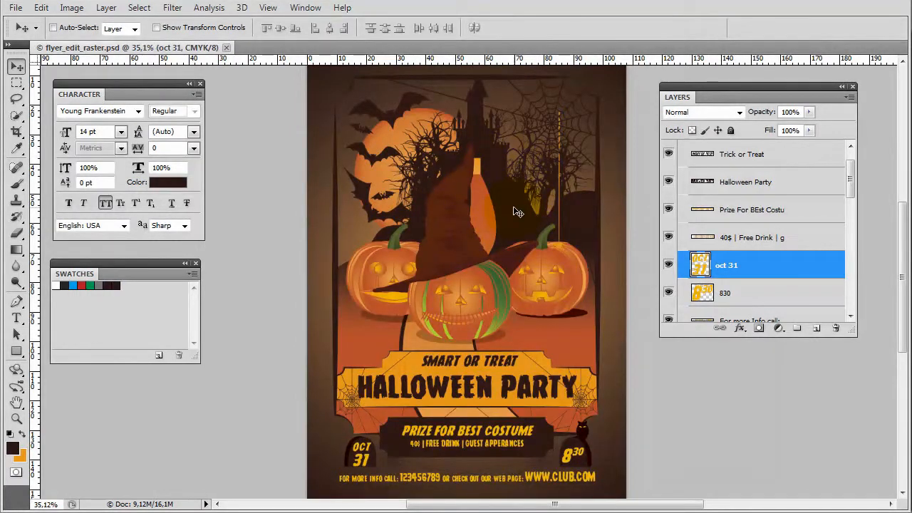
Look through the layer list down to the pumpkins group and its pumpkin 1 subgroups
{"action": "left_click", "coordinate": [623, 182]}
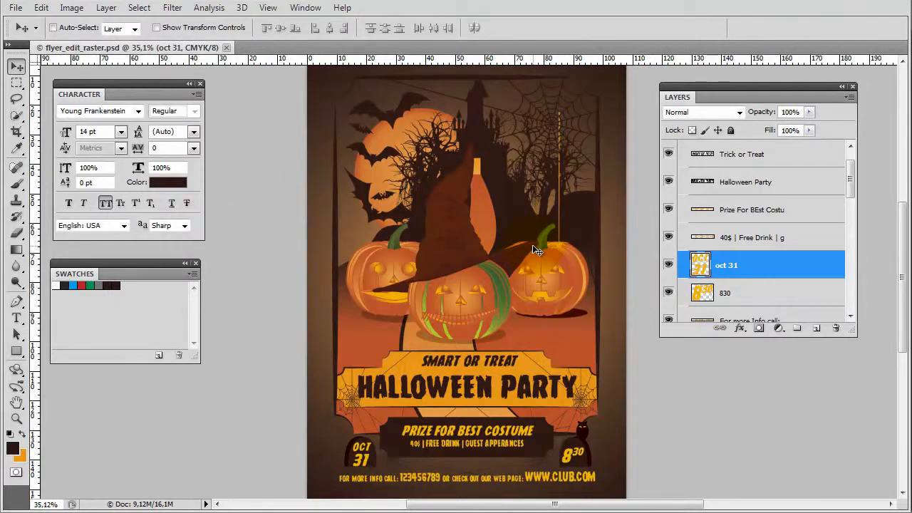
{"action": "left_click", "coordinate": [806, 244]}
{"action": "left_click_drag", "start_coordinate": [851, 179], "coordinate": [853, 256]}
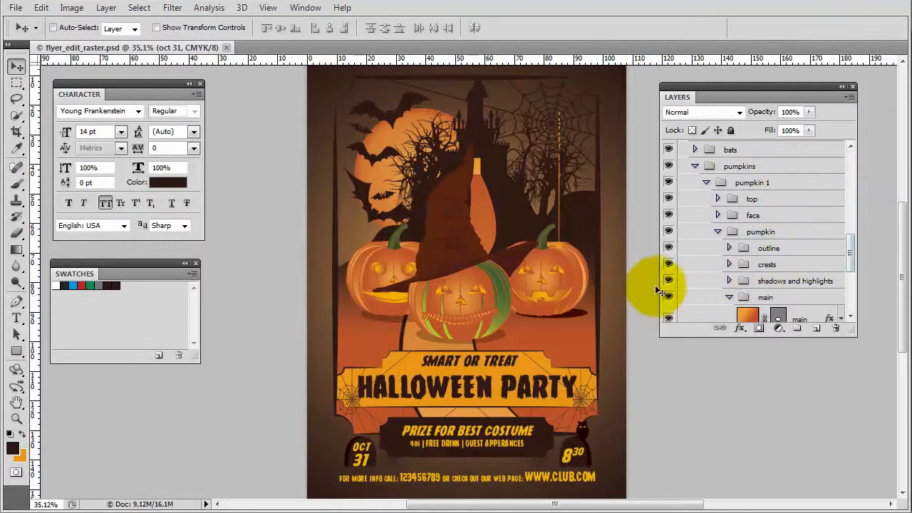